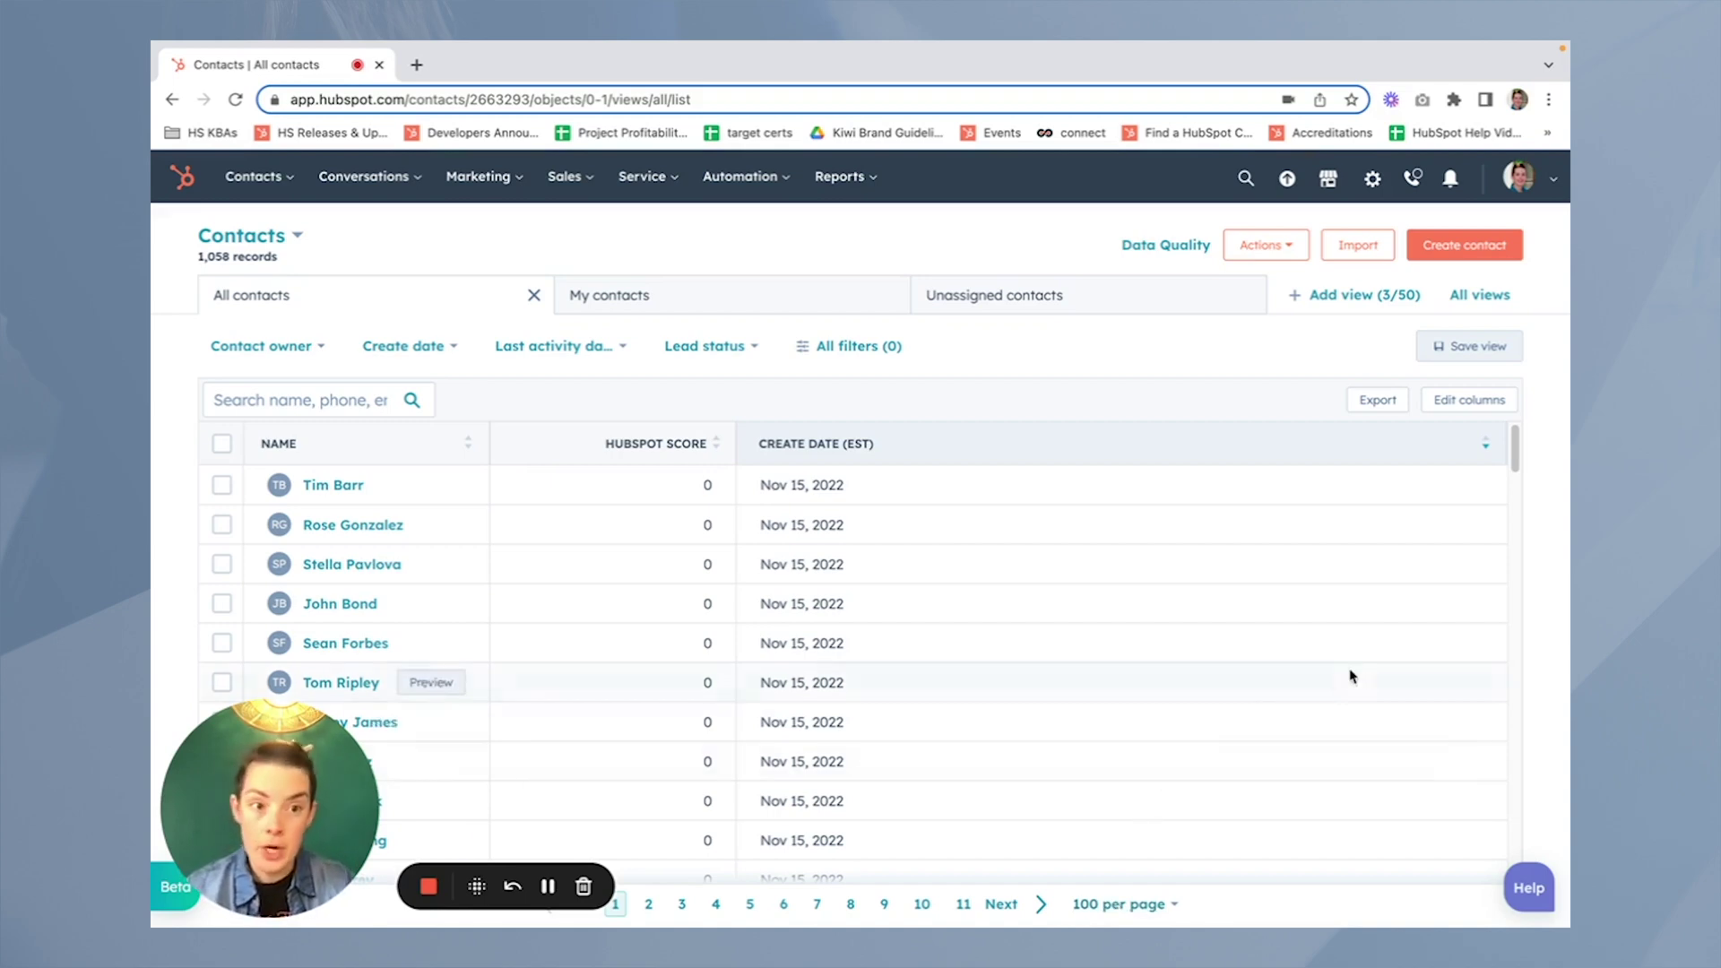
Go to the Product Updates page from the account menu
left_click(1517, 184)
mouse_move(1500, 368)
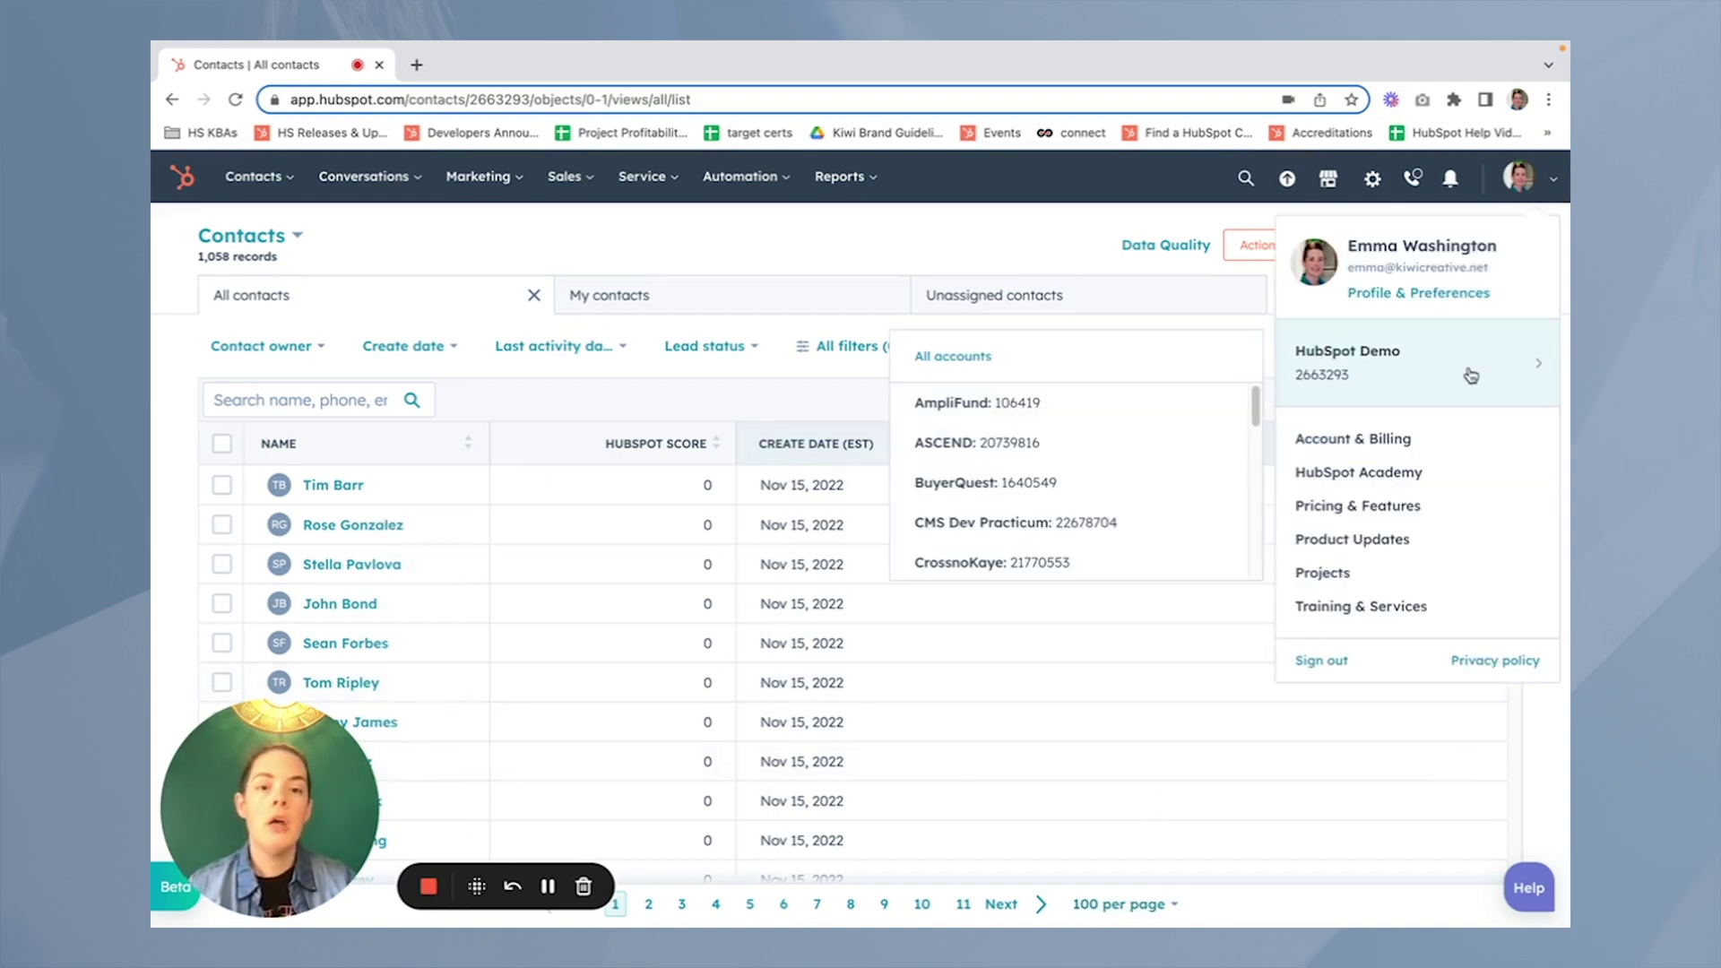
left_click(1388, 549)
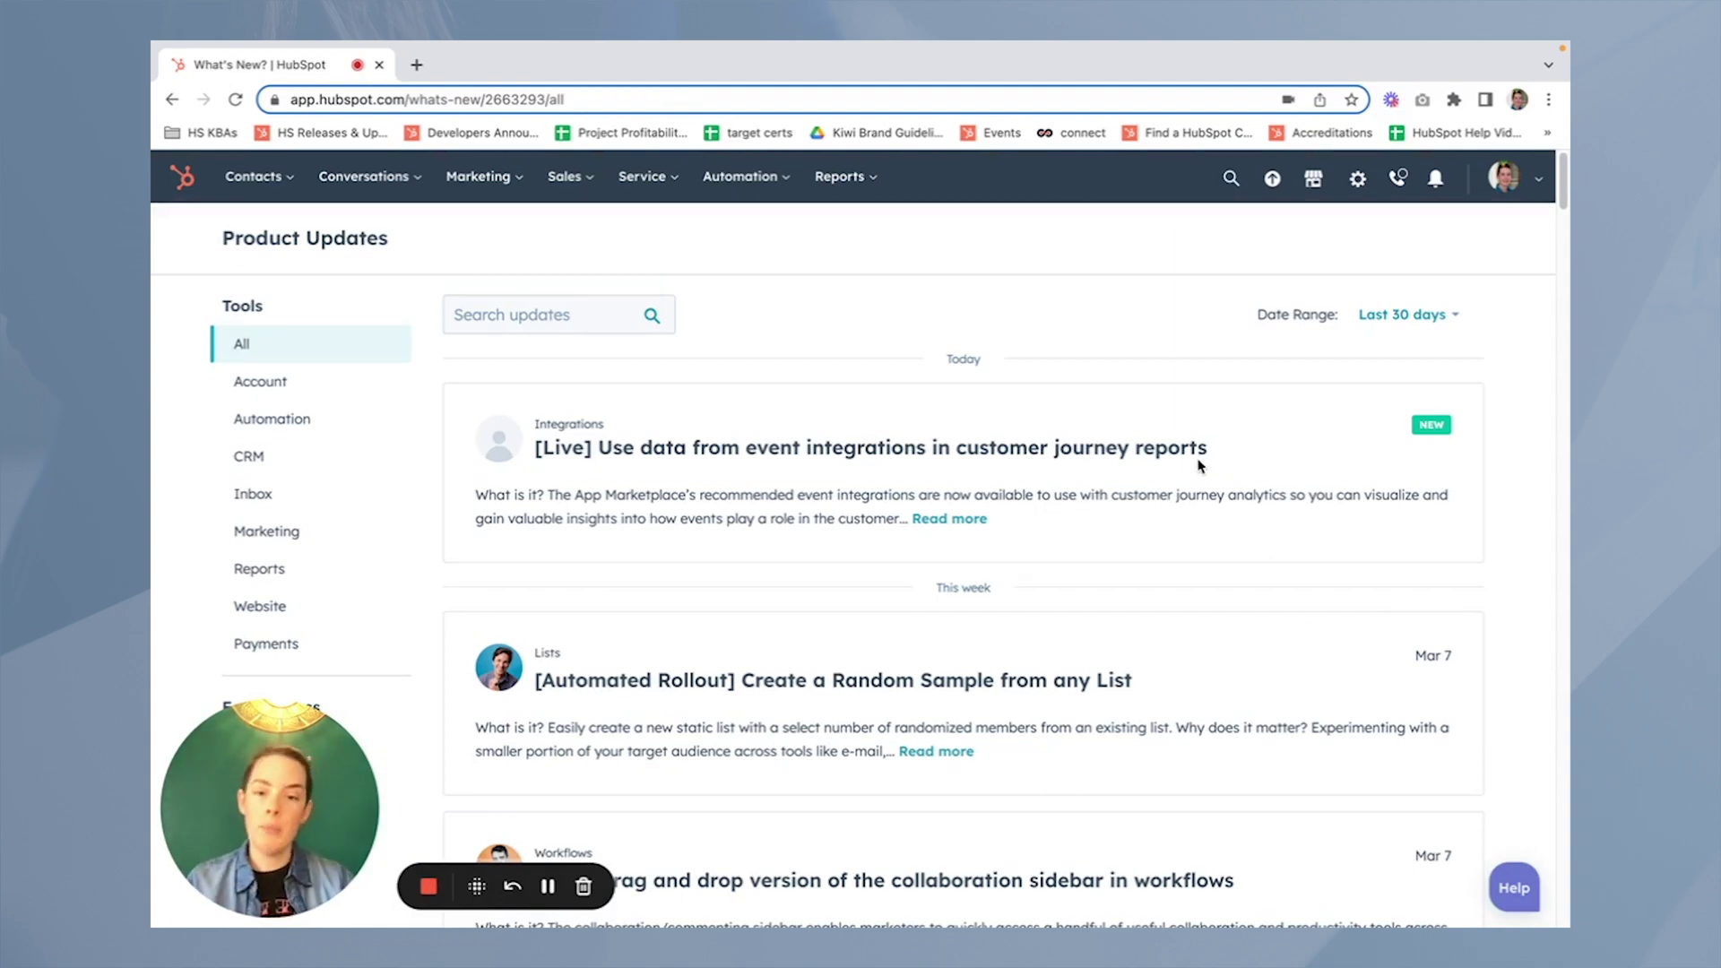
scroll(1092, 520, "down", 1)
scroll(1090, 520, "down", 1)
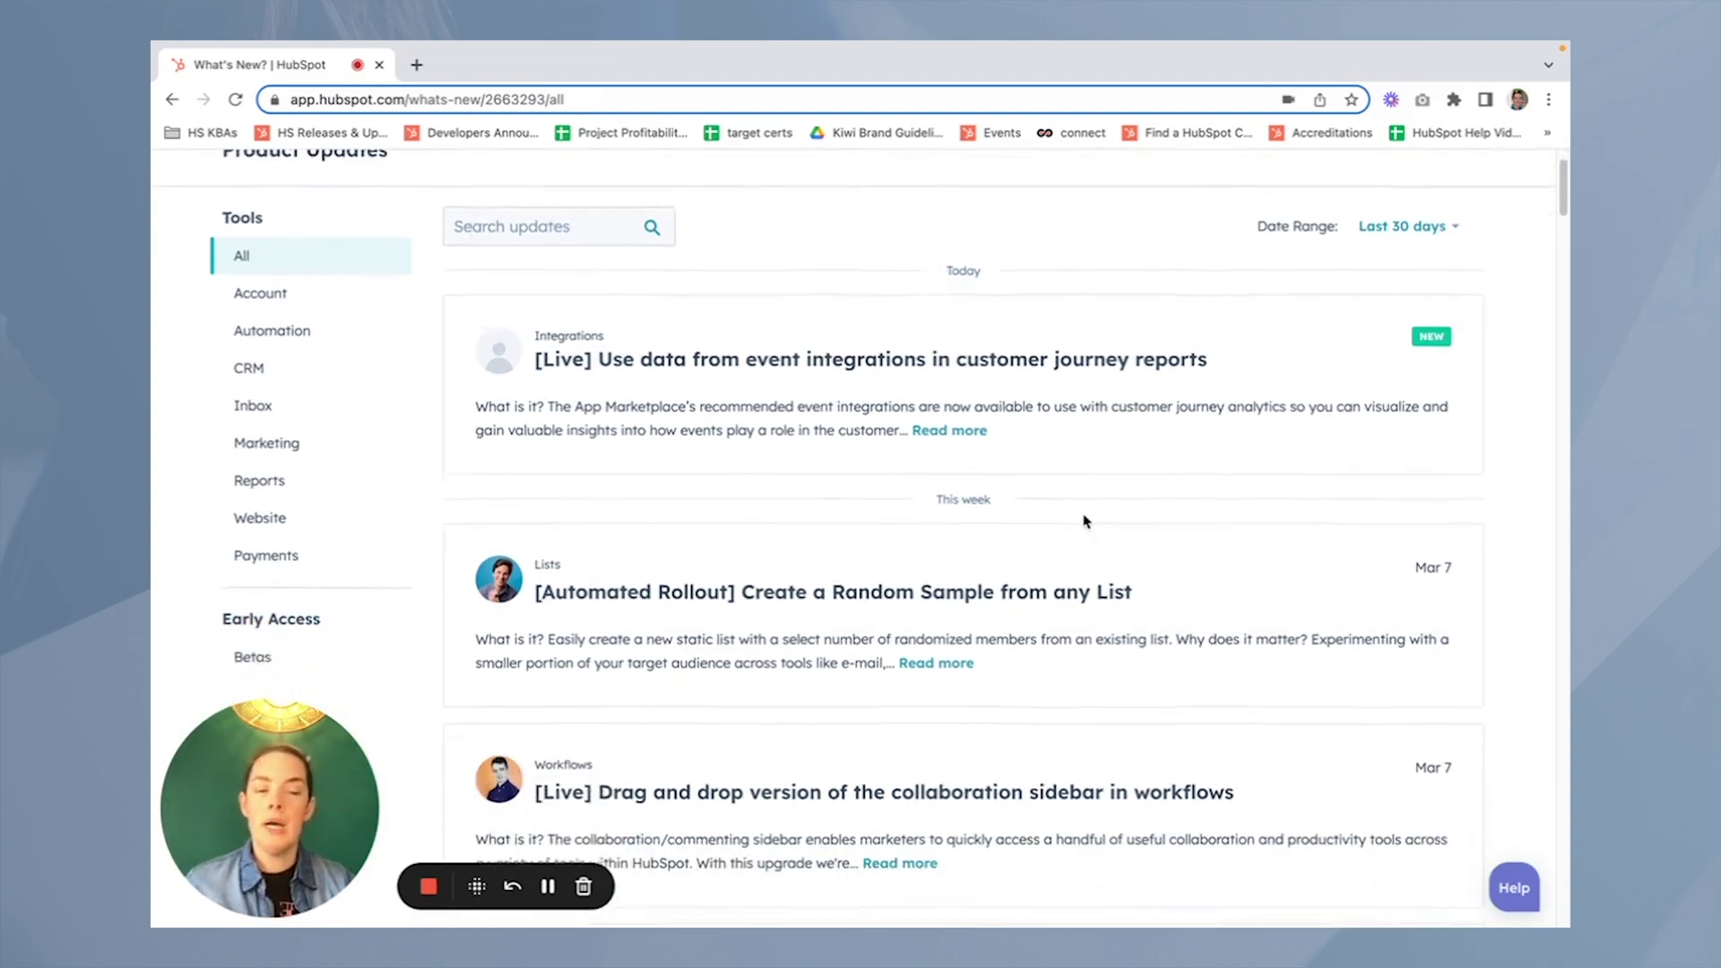
scroll(1084, 518, "down", 1)
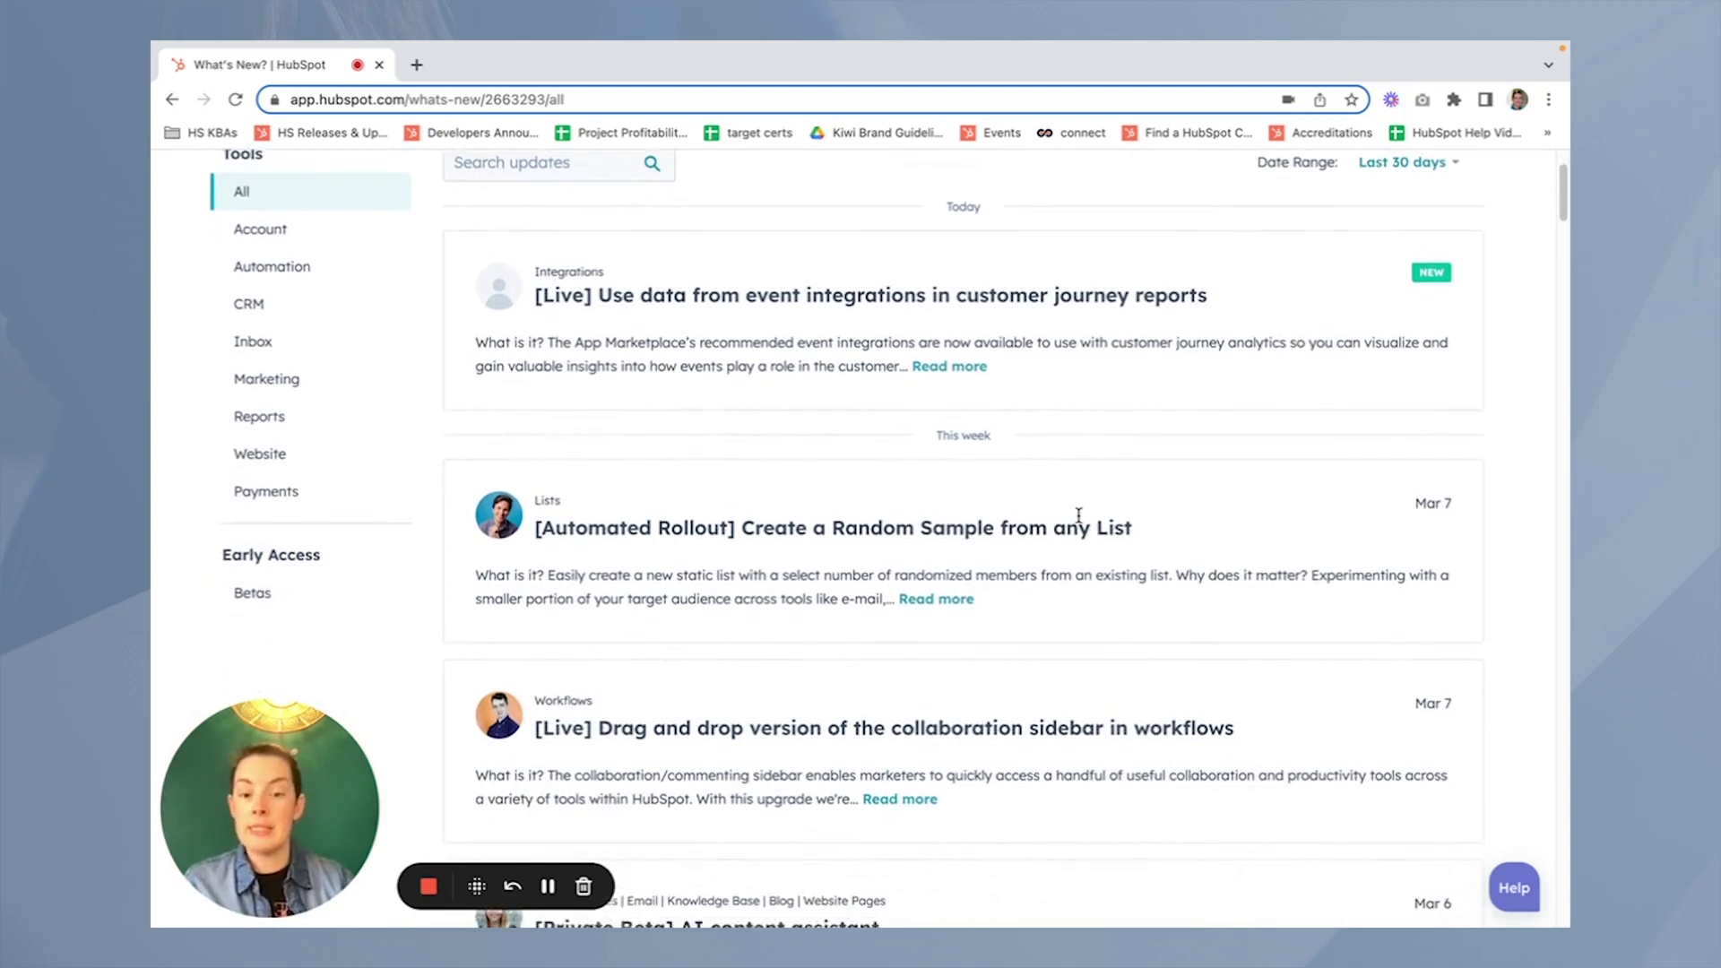
scroll(1039, 526, "up", 1)
scroll(1037, 527, "up", 1)
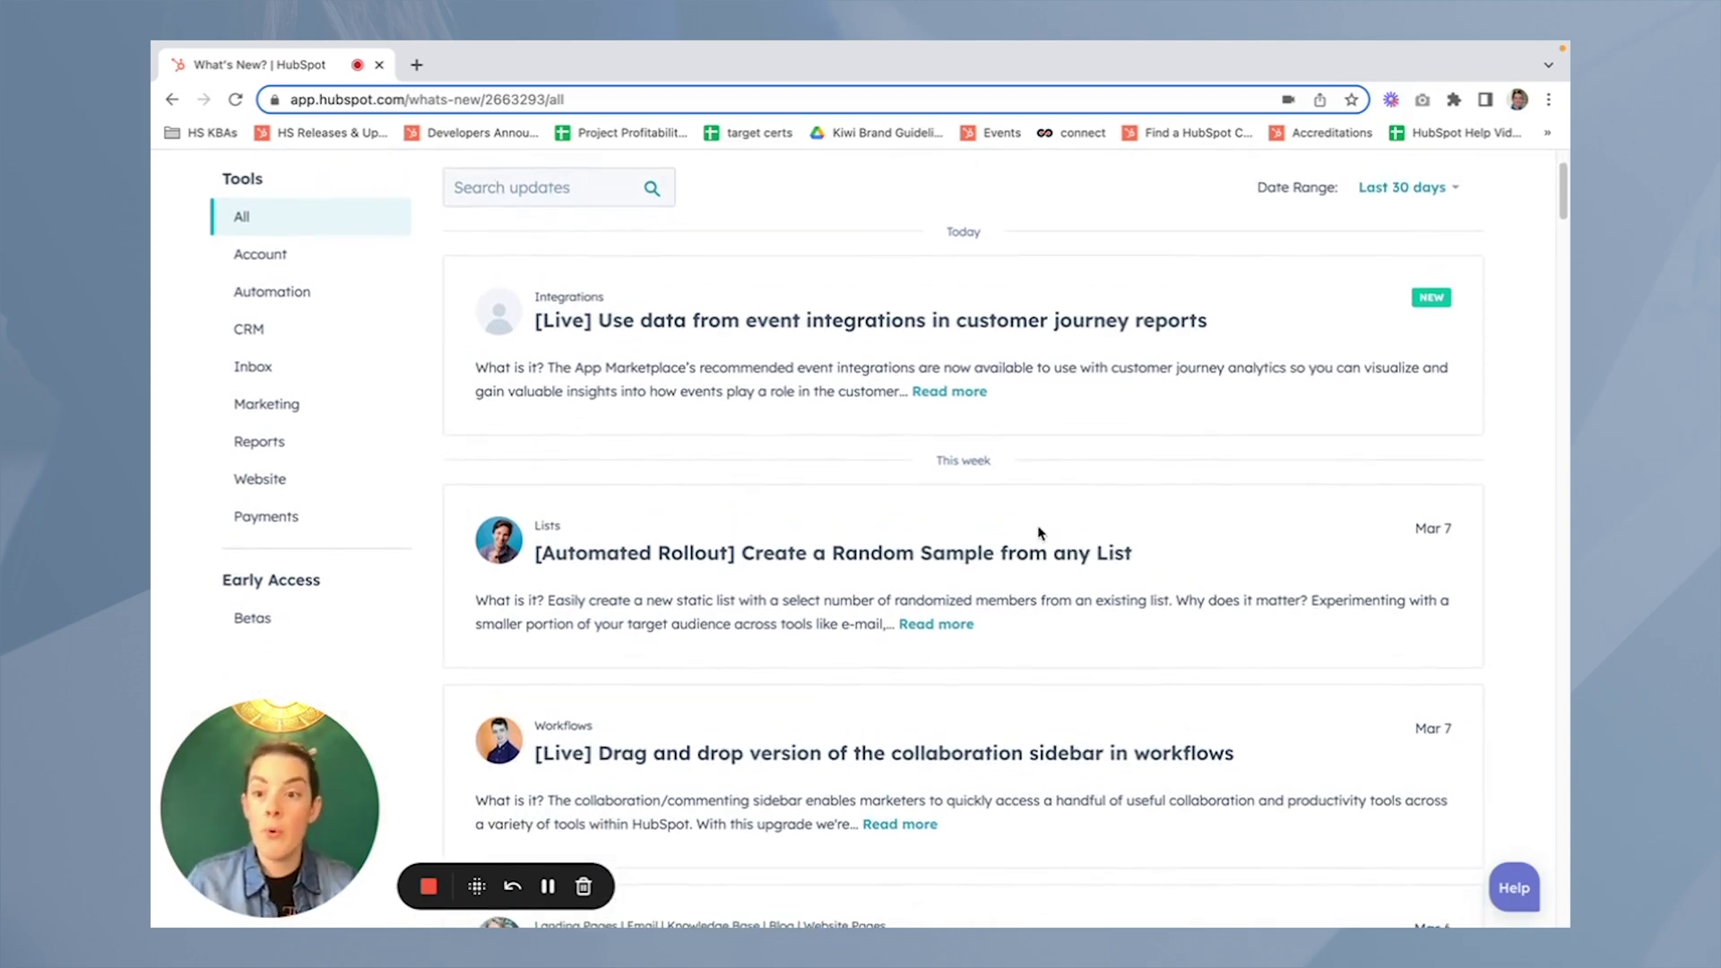
Filter the updates to Marketing, keeping the date range at the last 30 days
left_click(291, 408)
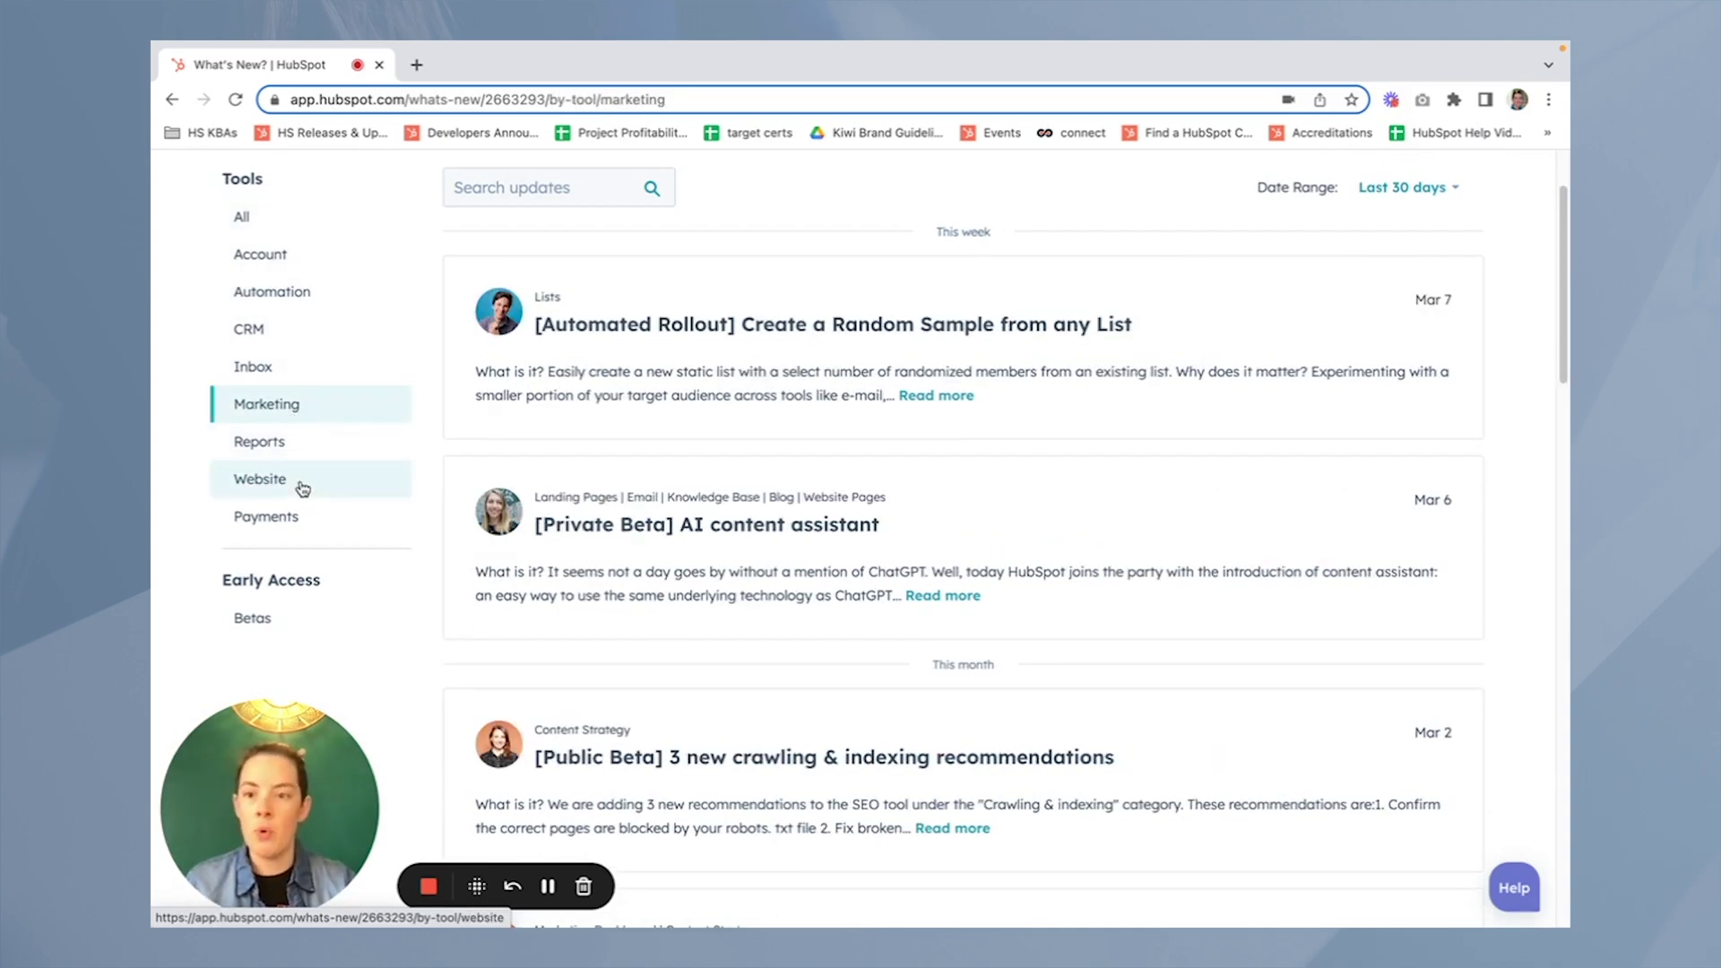
scroll(1043, 407, "up", 2)
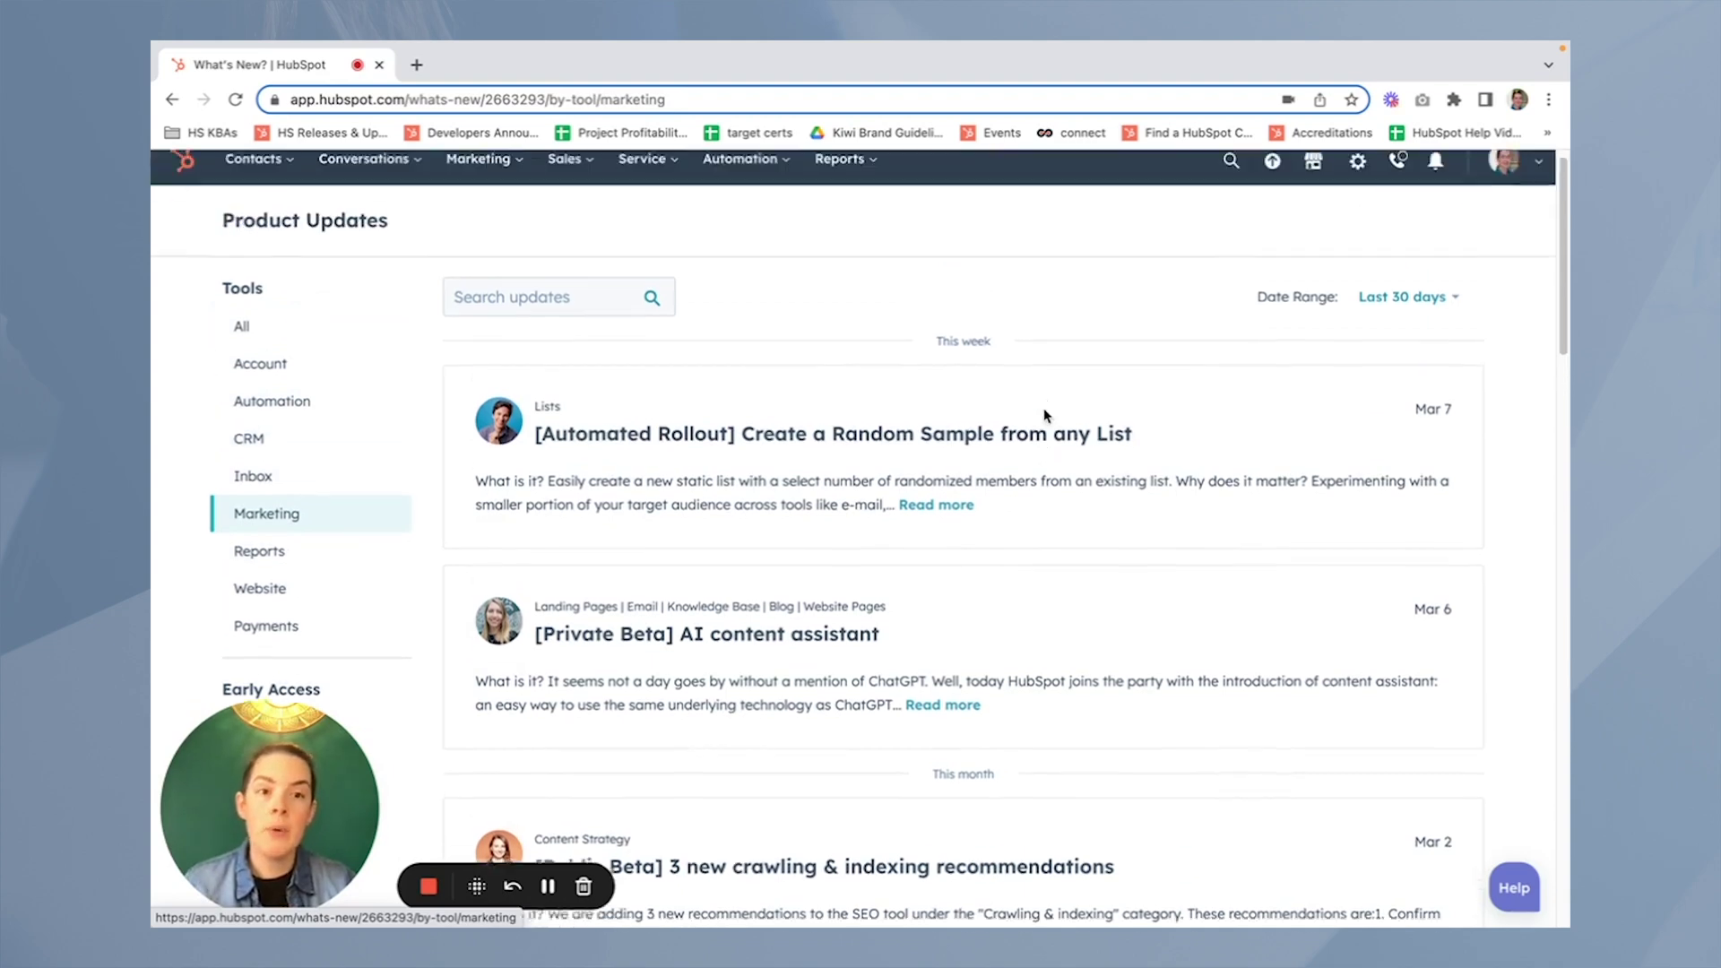
left_click(1387, 321)
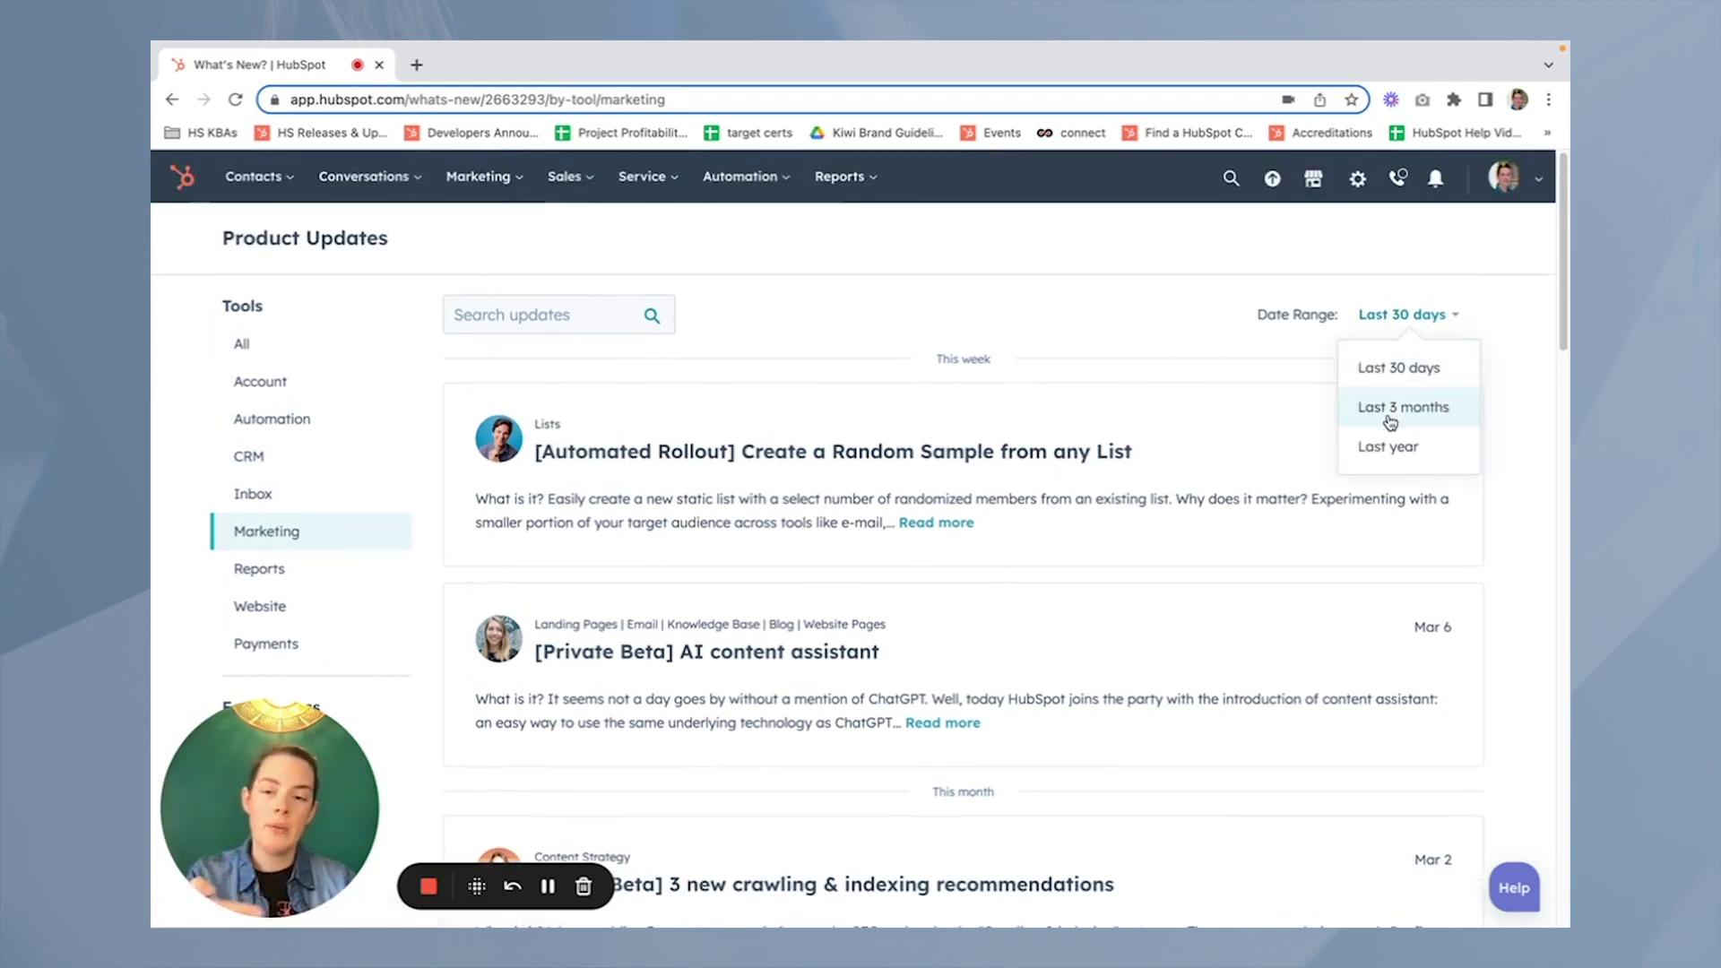
left_click(1137, 285)
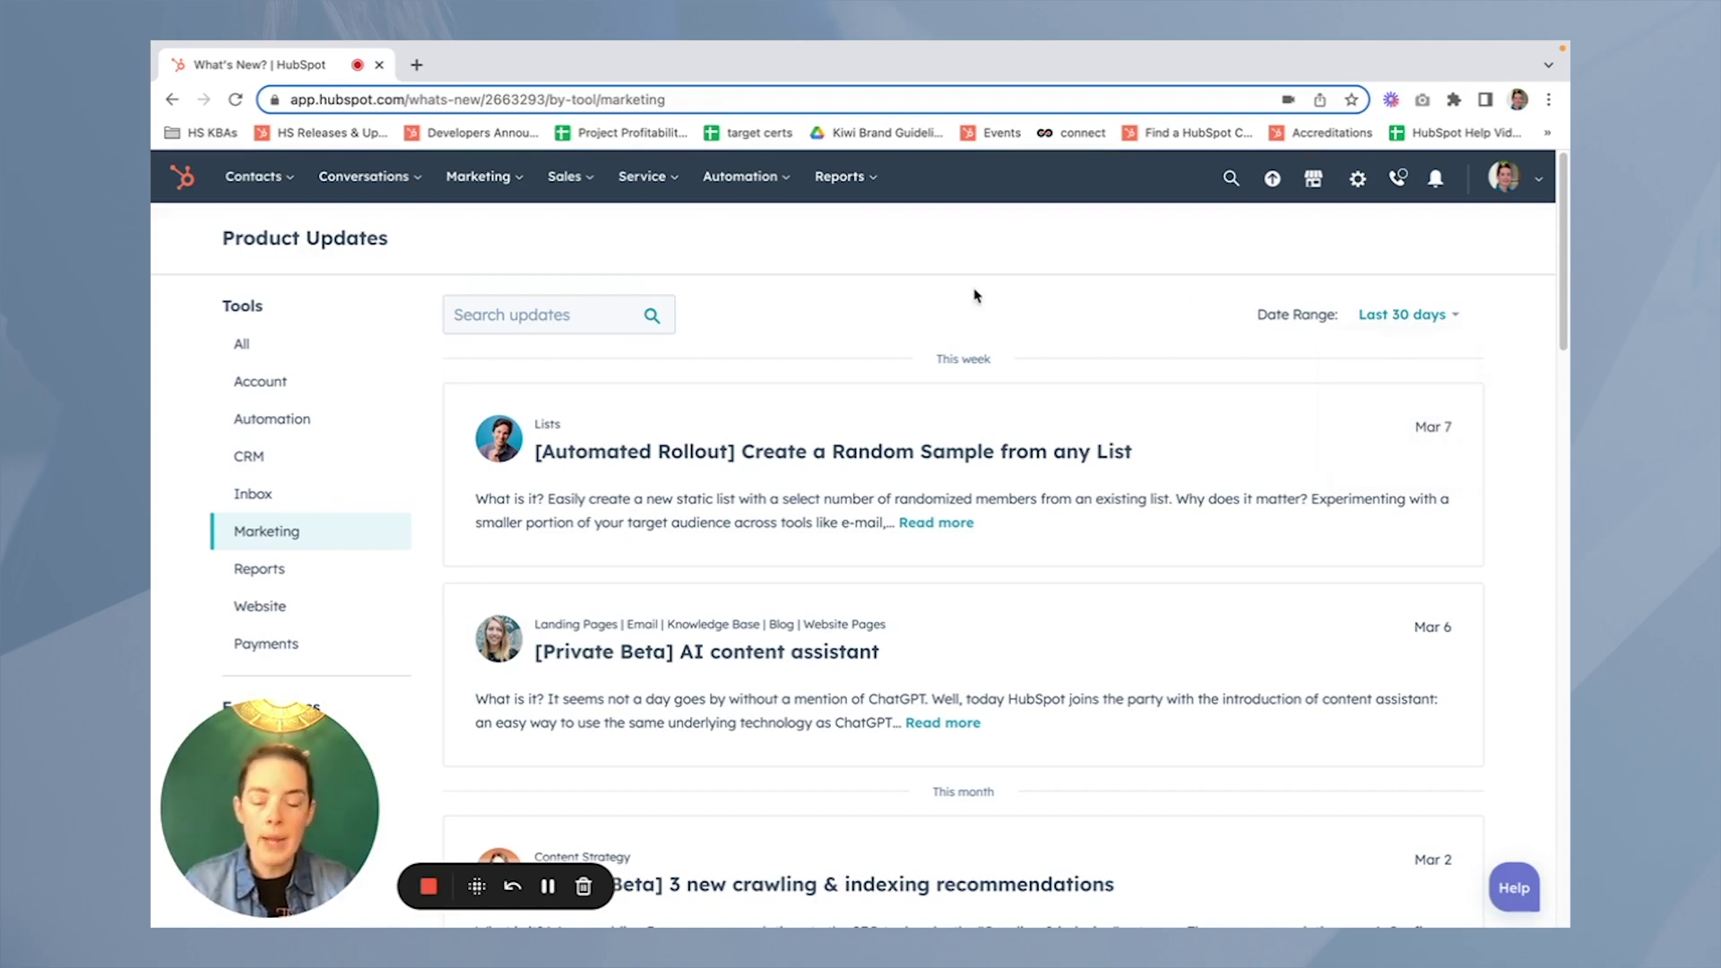
scroll(274, 434, "down", 2)
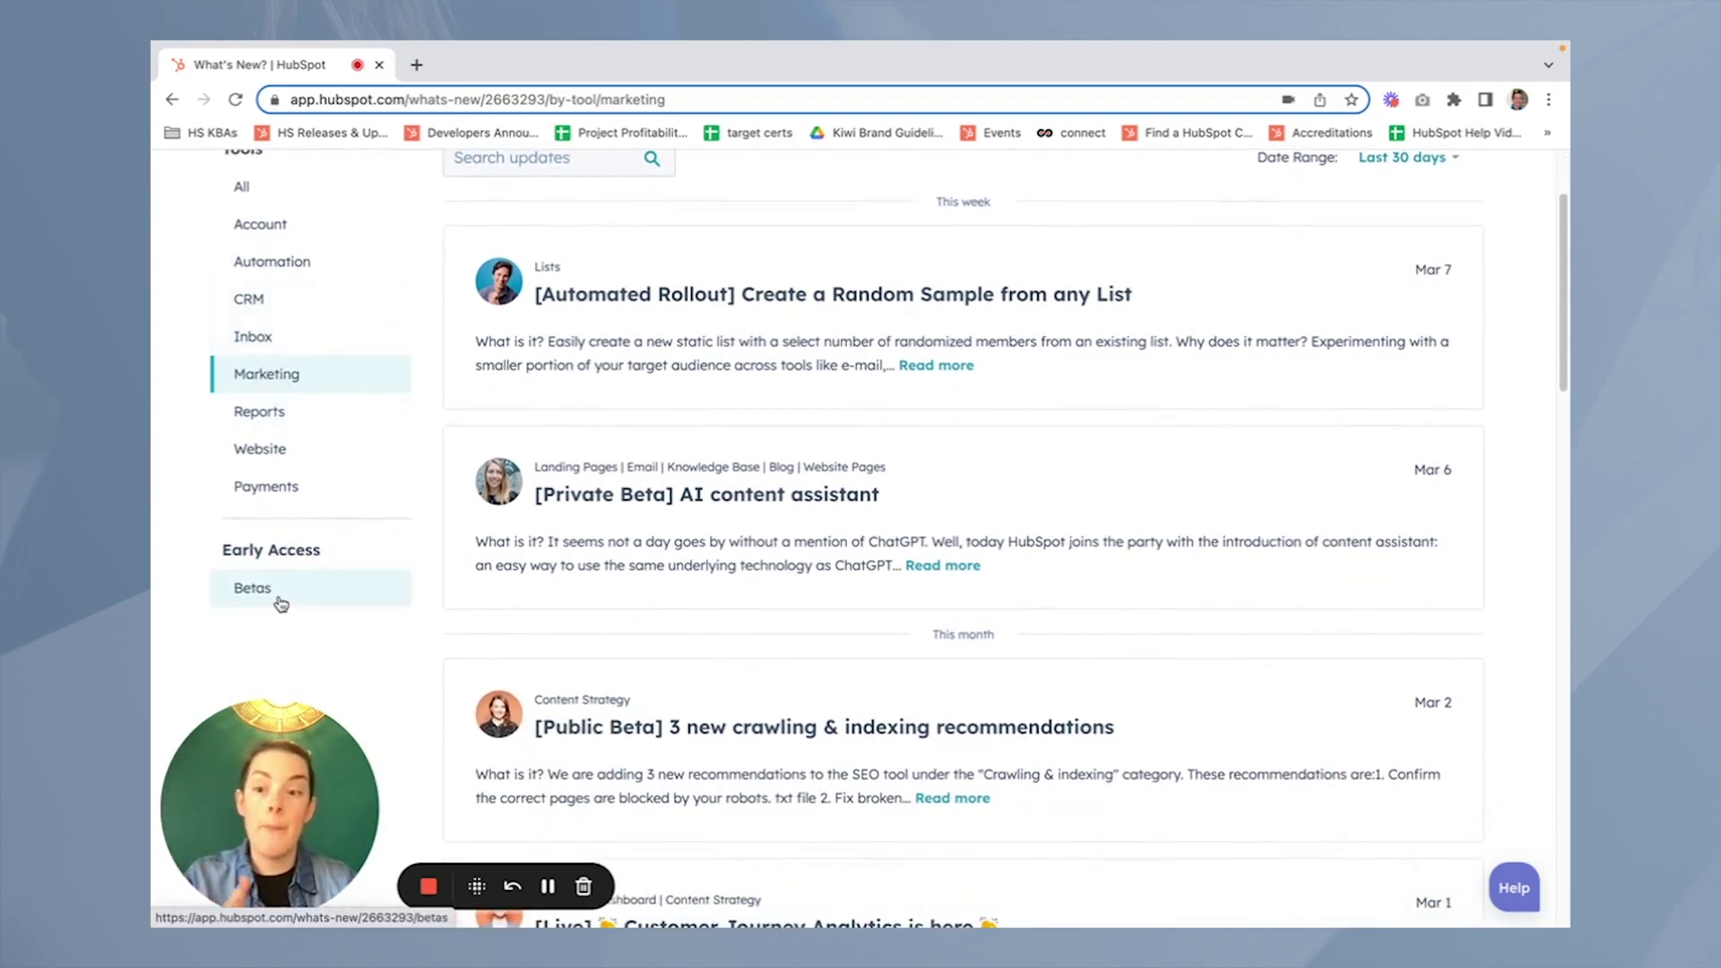
Join the Colored Deal Tags beta from the Betas list, enrolling the entire account
left_click(281, 604)
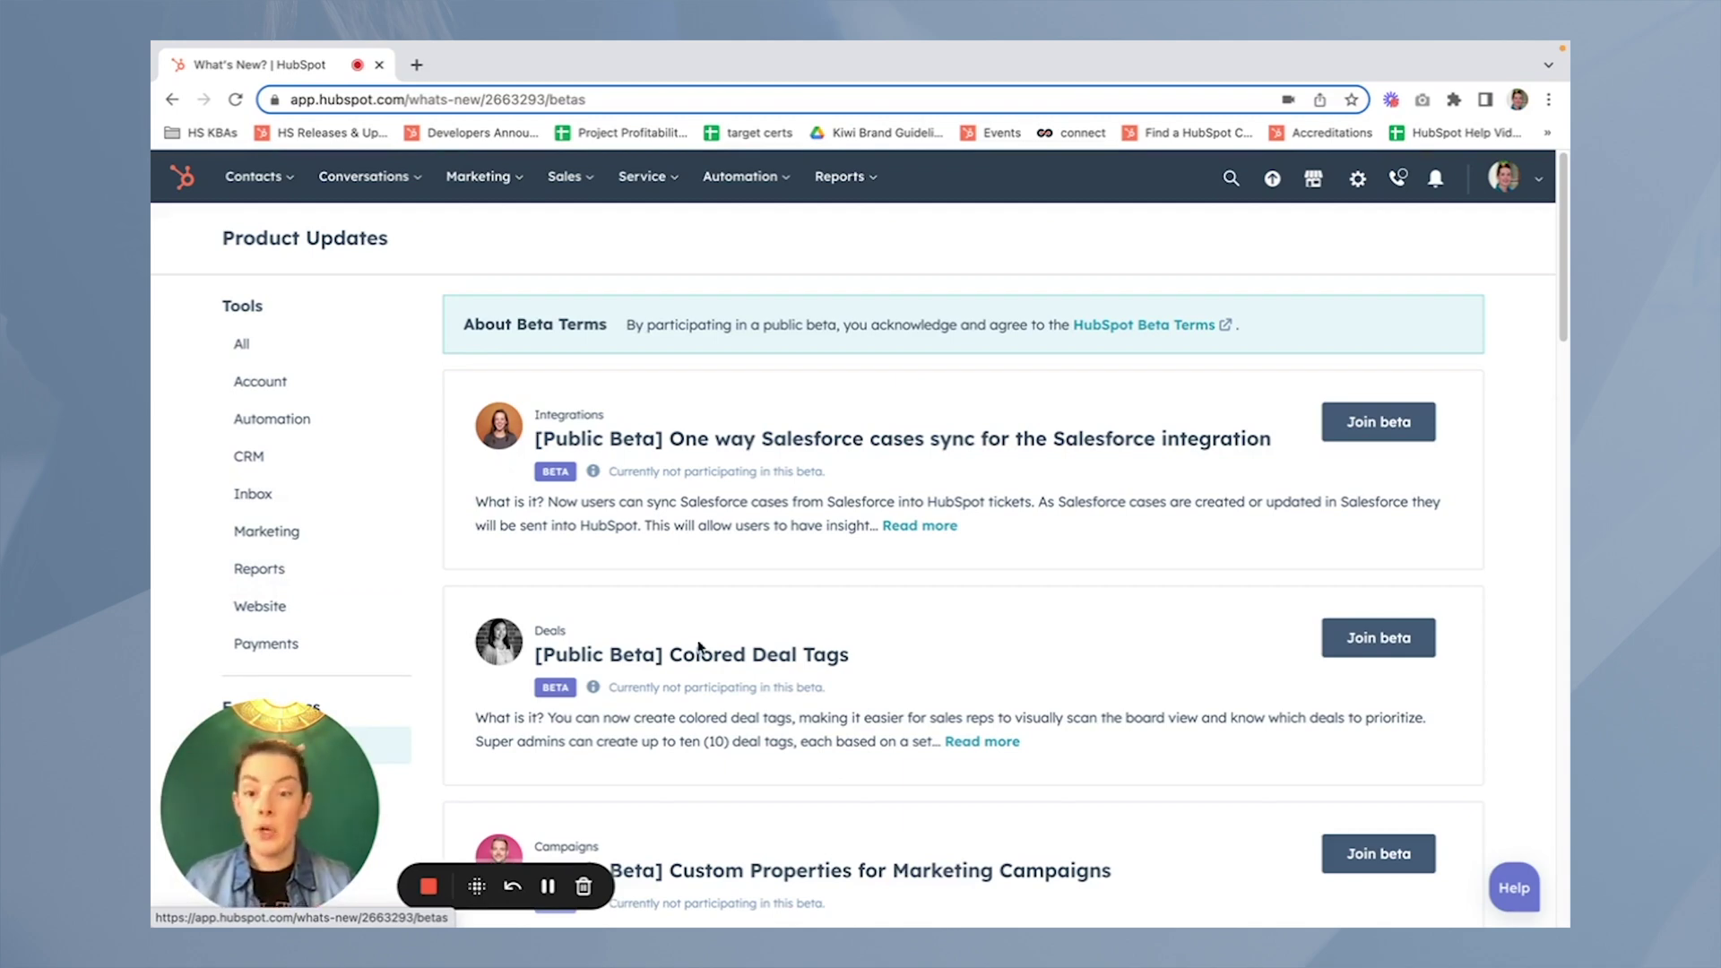
left_click_drag(862, 661, 541, 665)
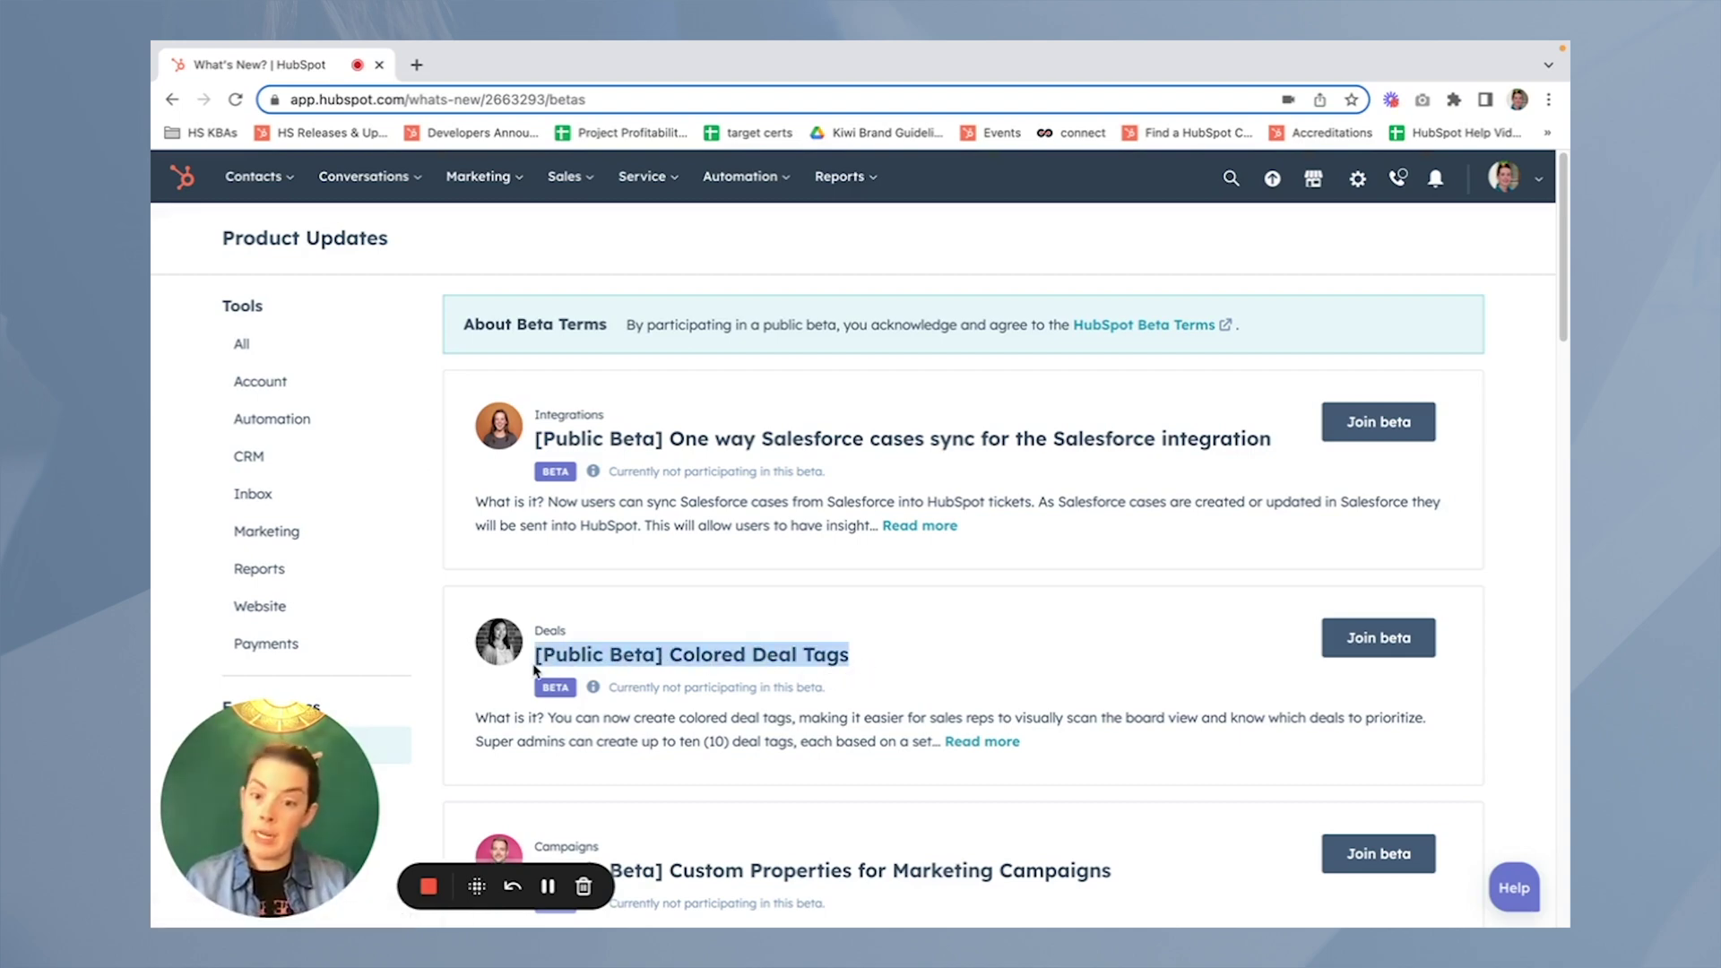
left_click(874, 654)
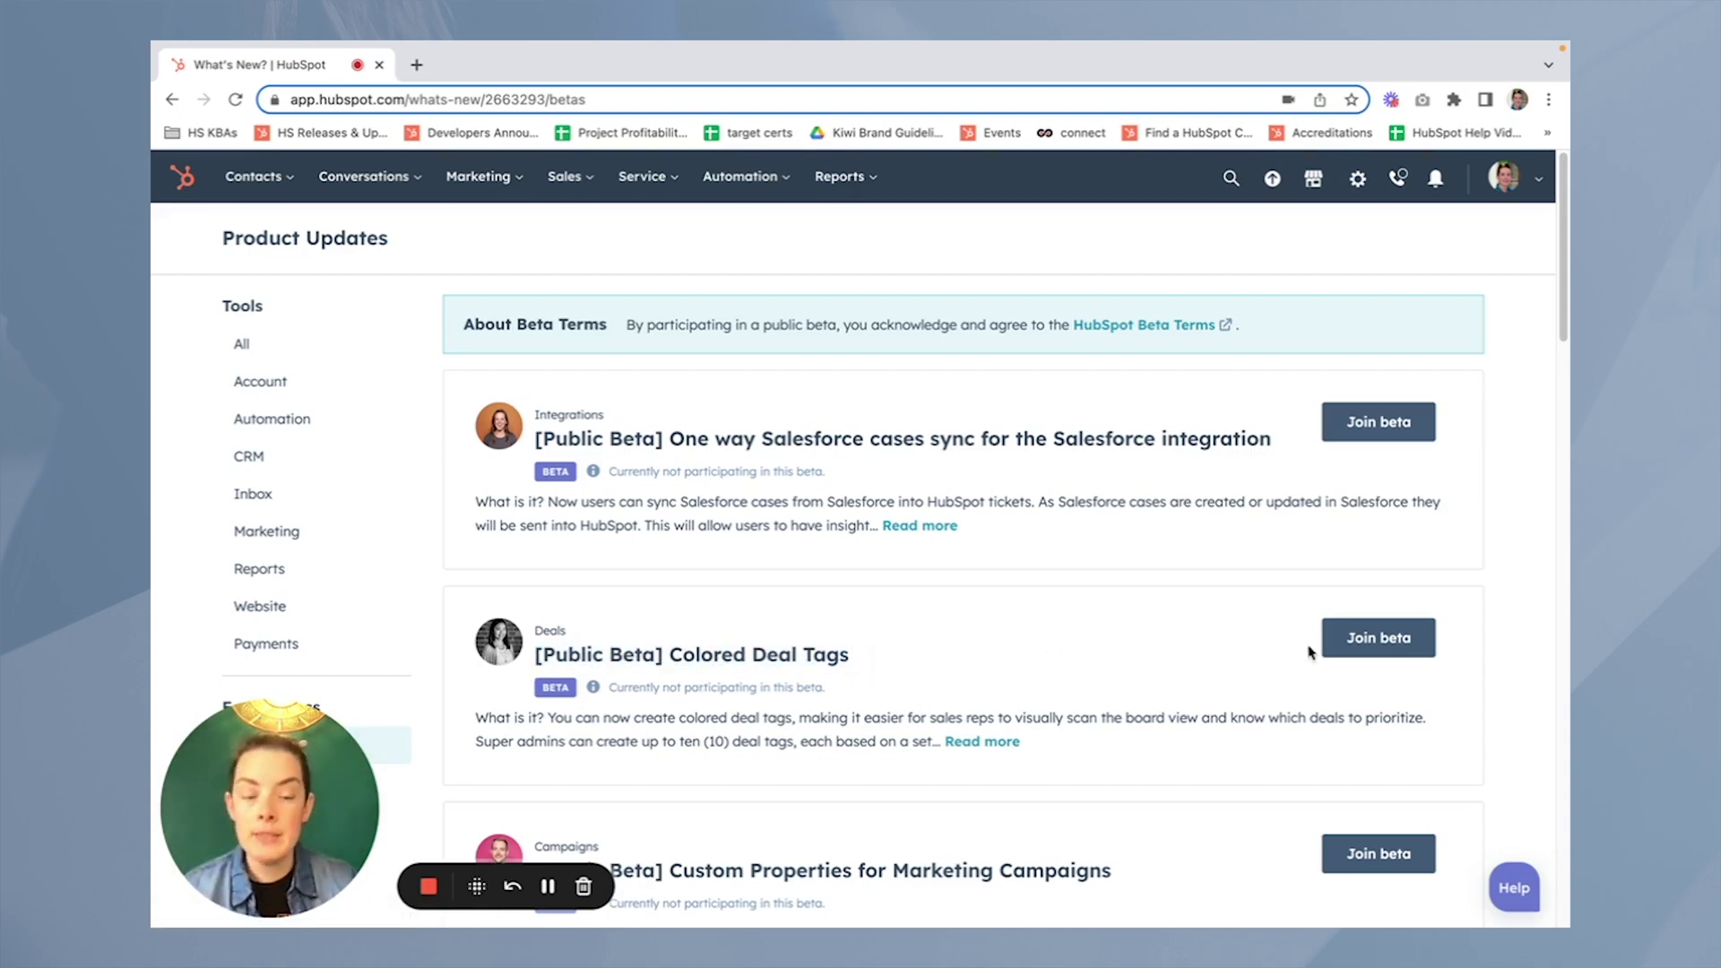
left_click(1381, 647)
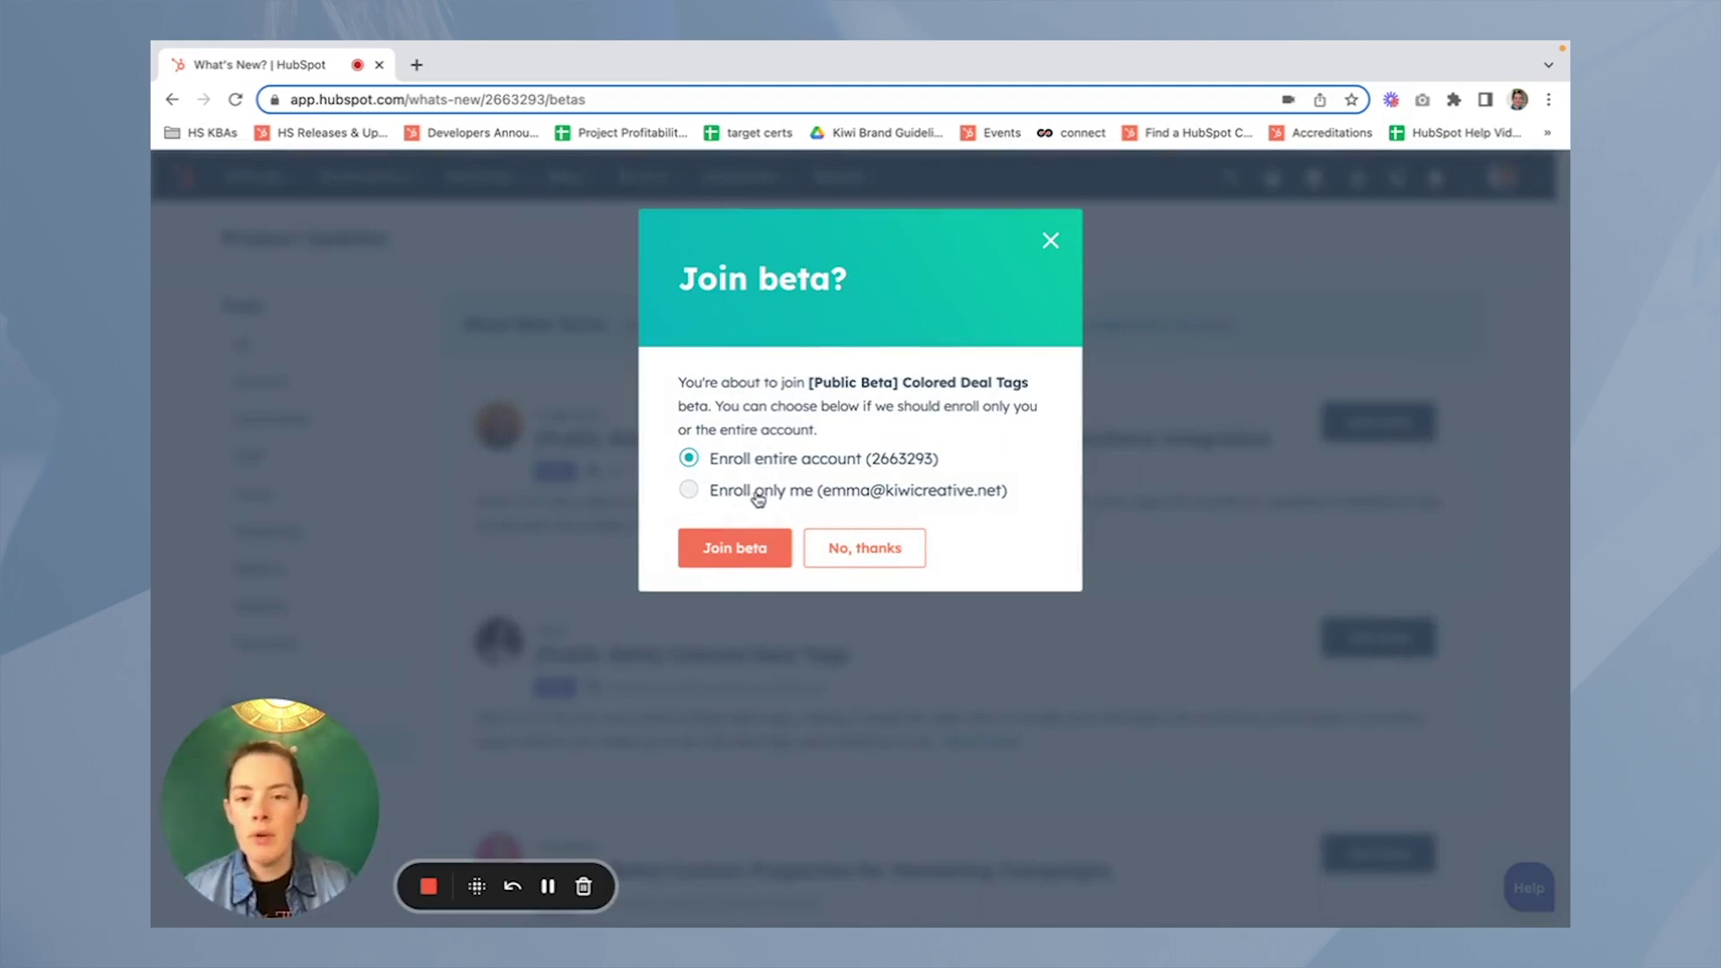
left_click(744, 553)
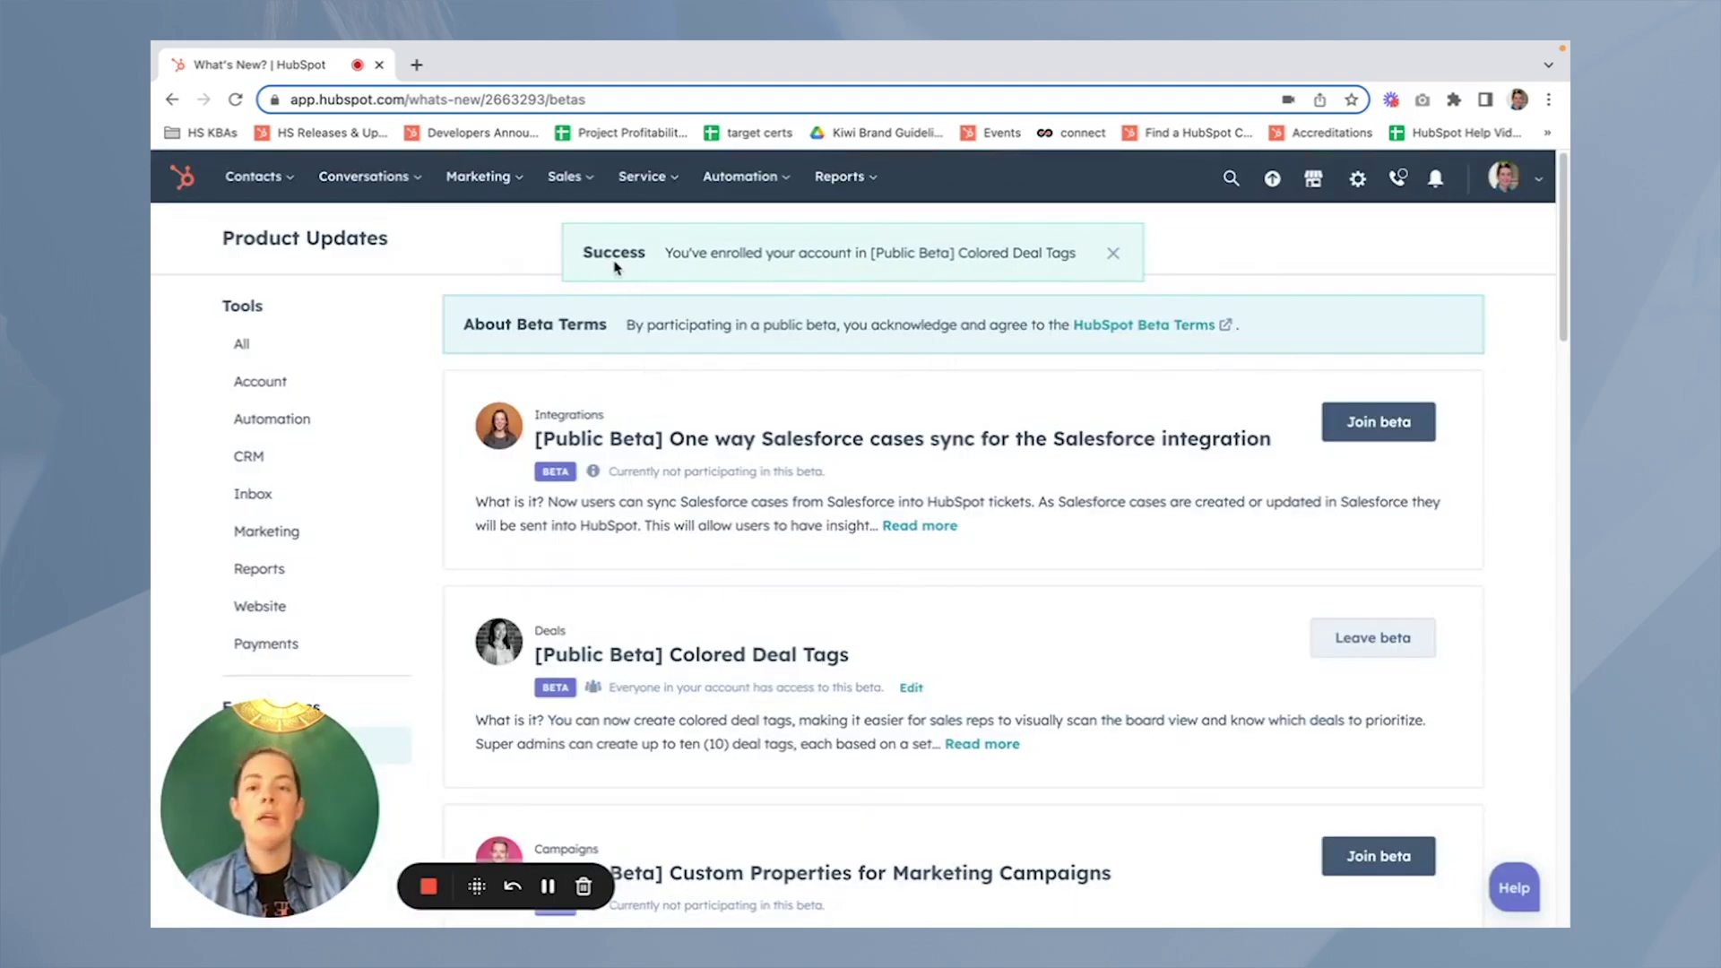
left_click(1114, 254)
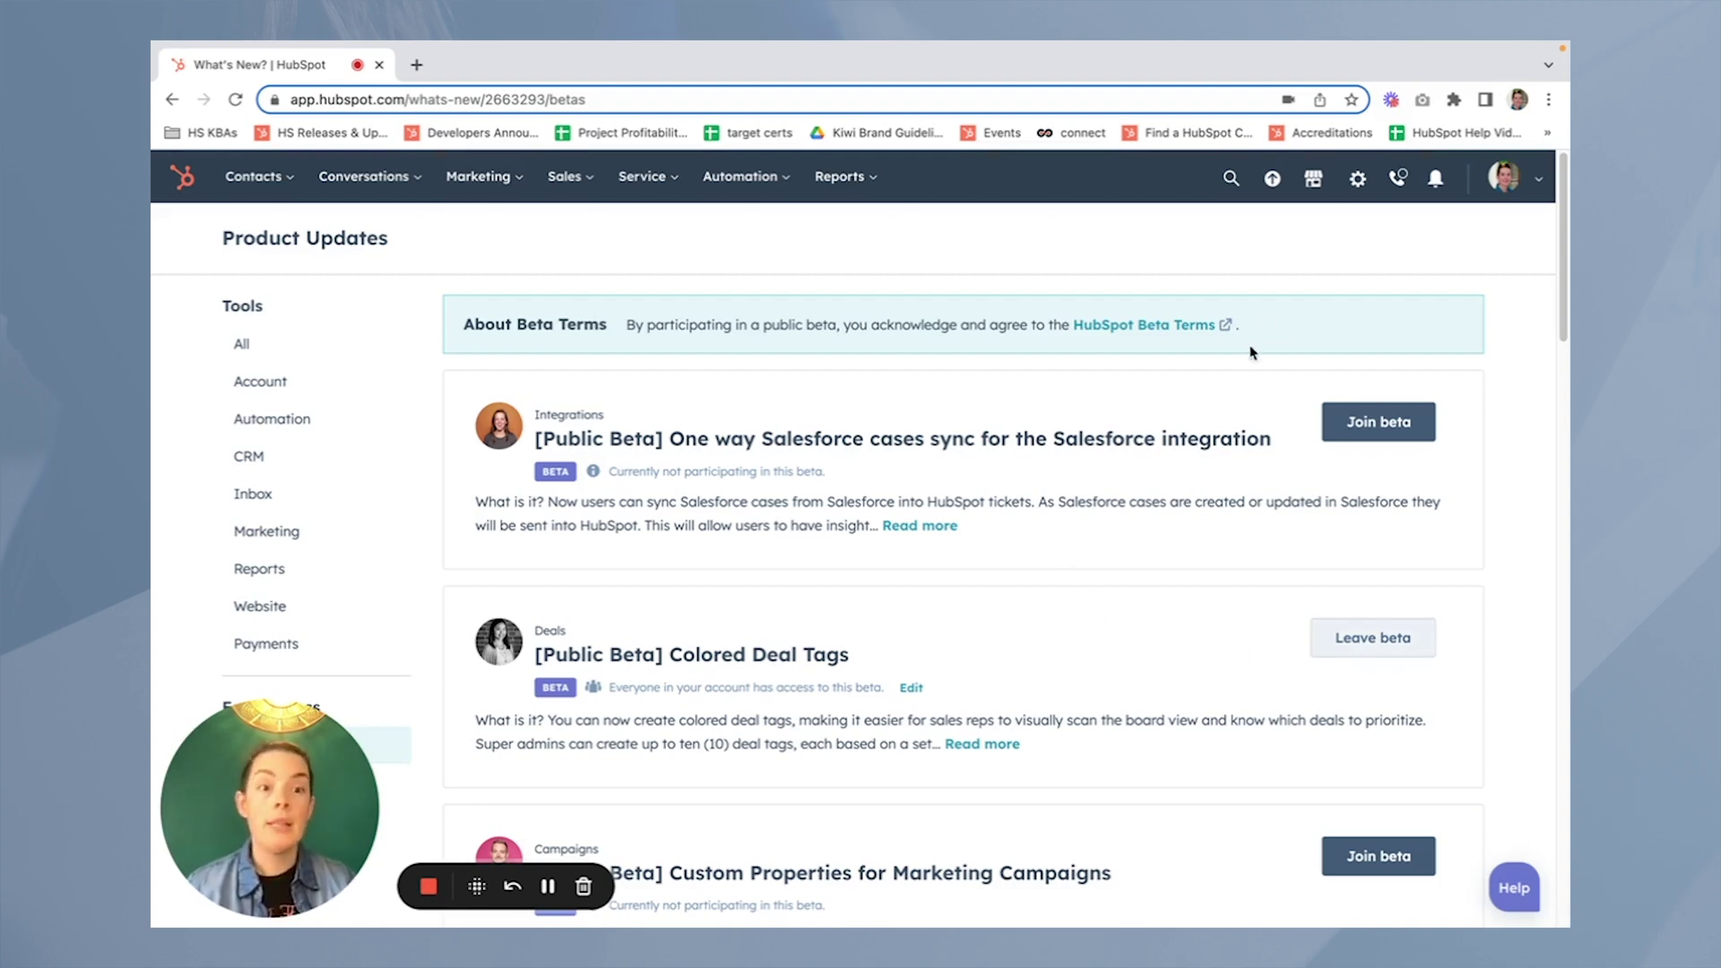
Reach the deal pipeline settings' Customize deal tags page and start adding a new deal tag
left_click(1358, 180)
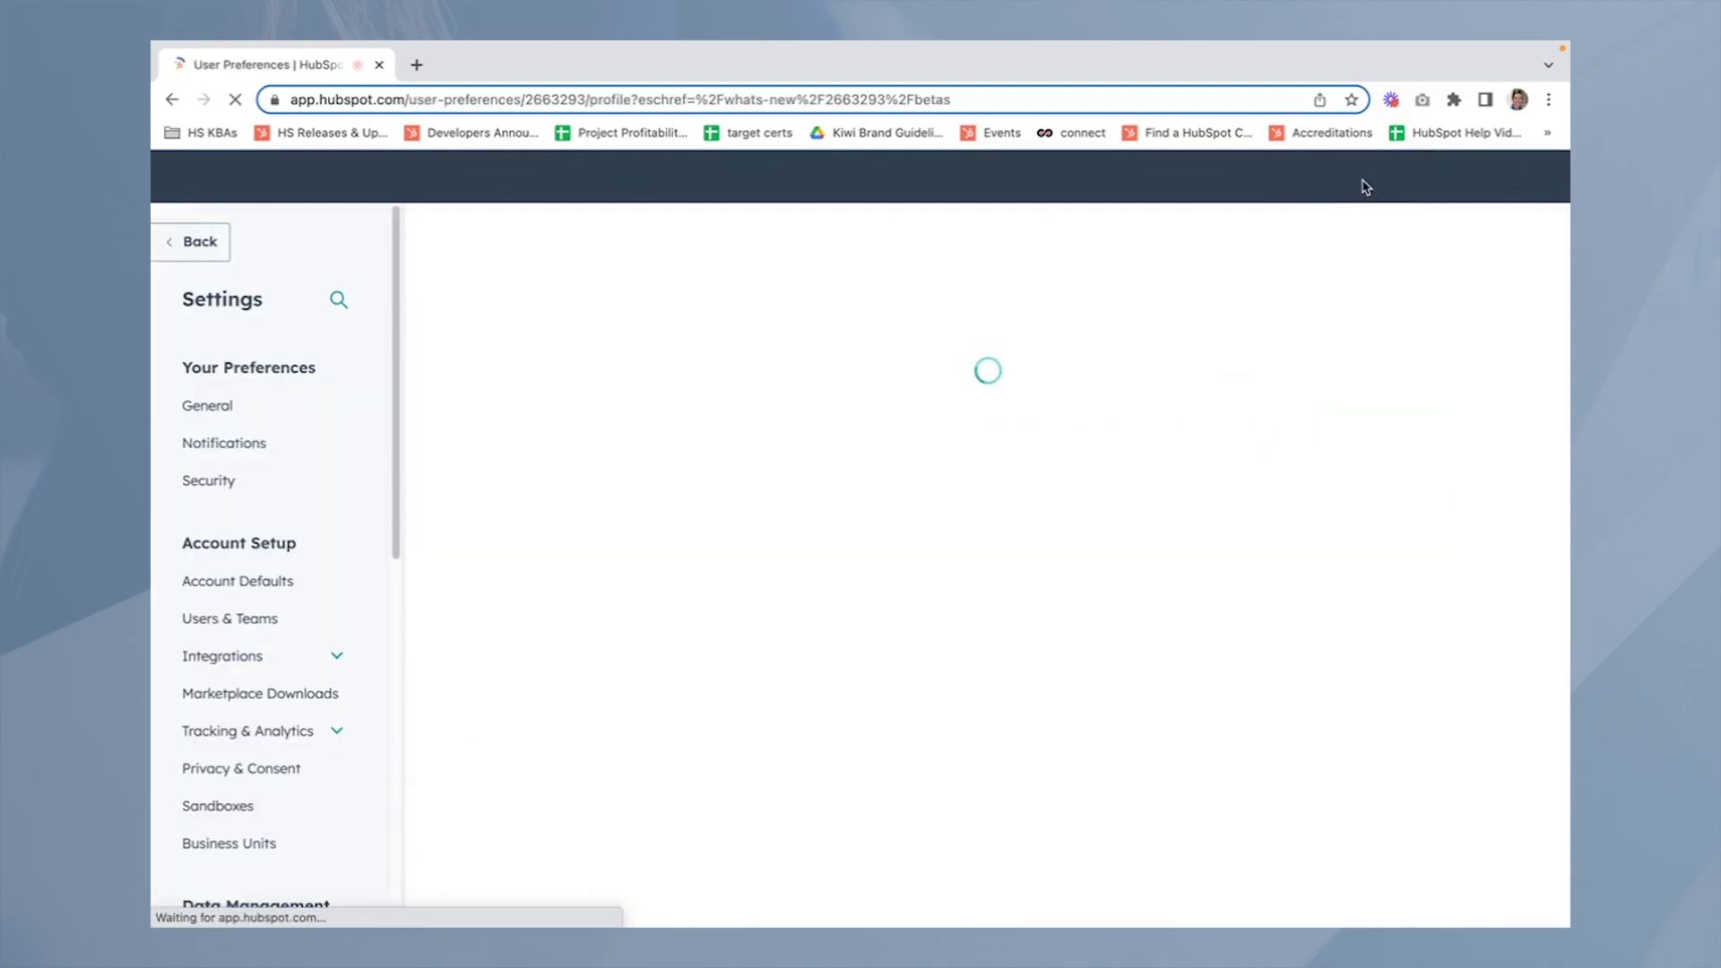
scroll(395, 502, "down", 2)
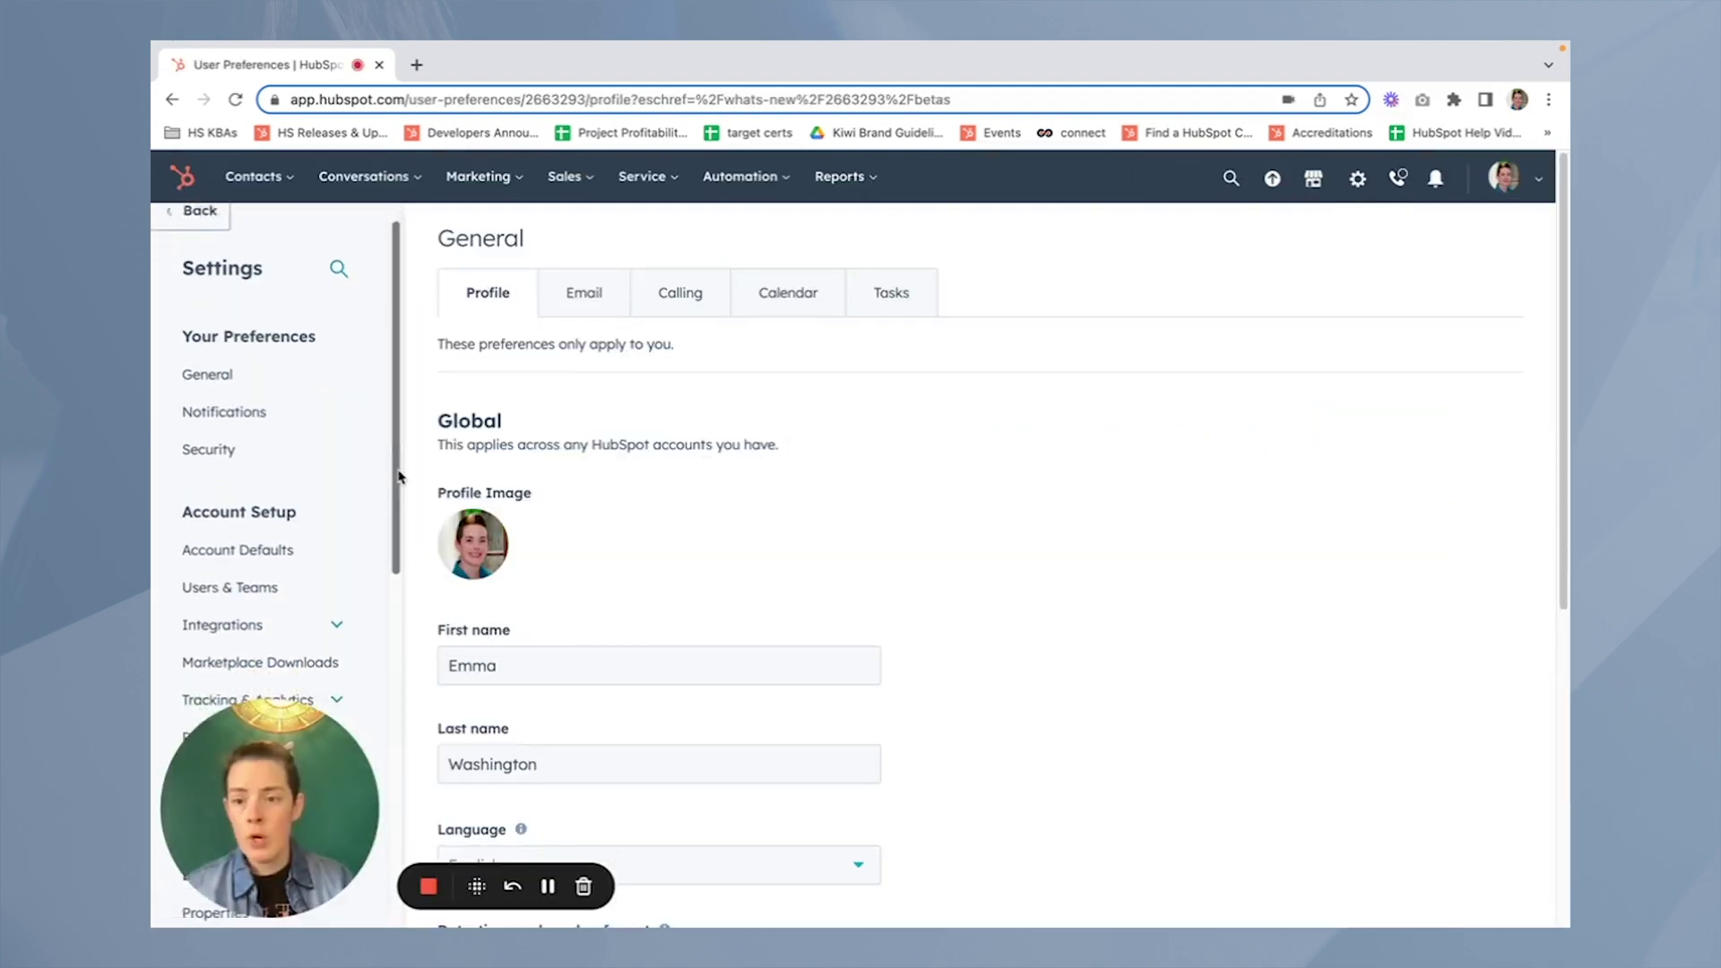
left_click_drag(395, 520, 381, 748)
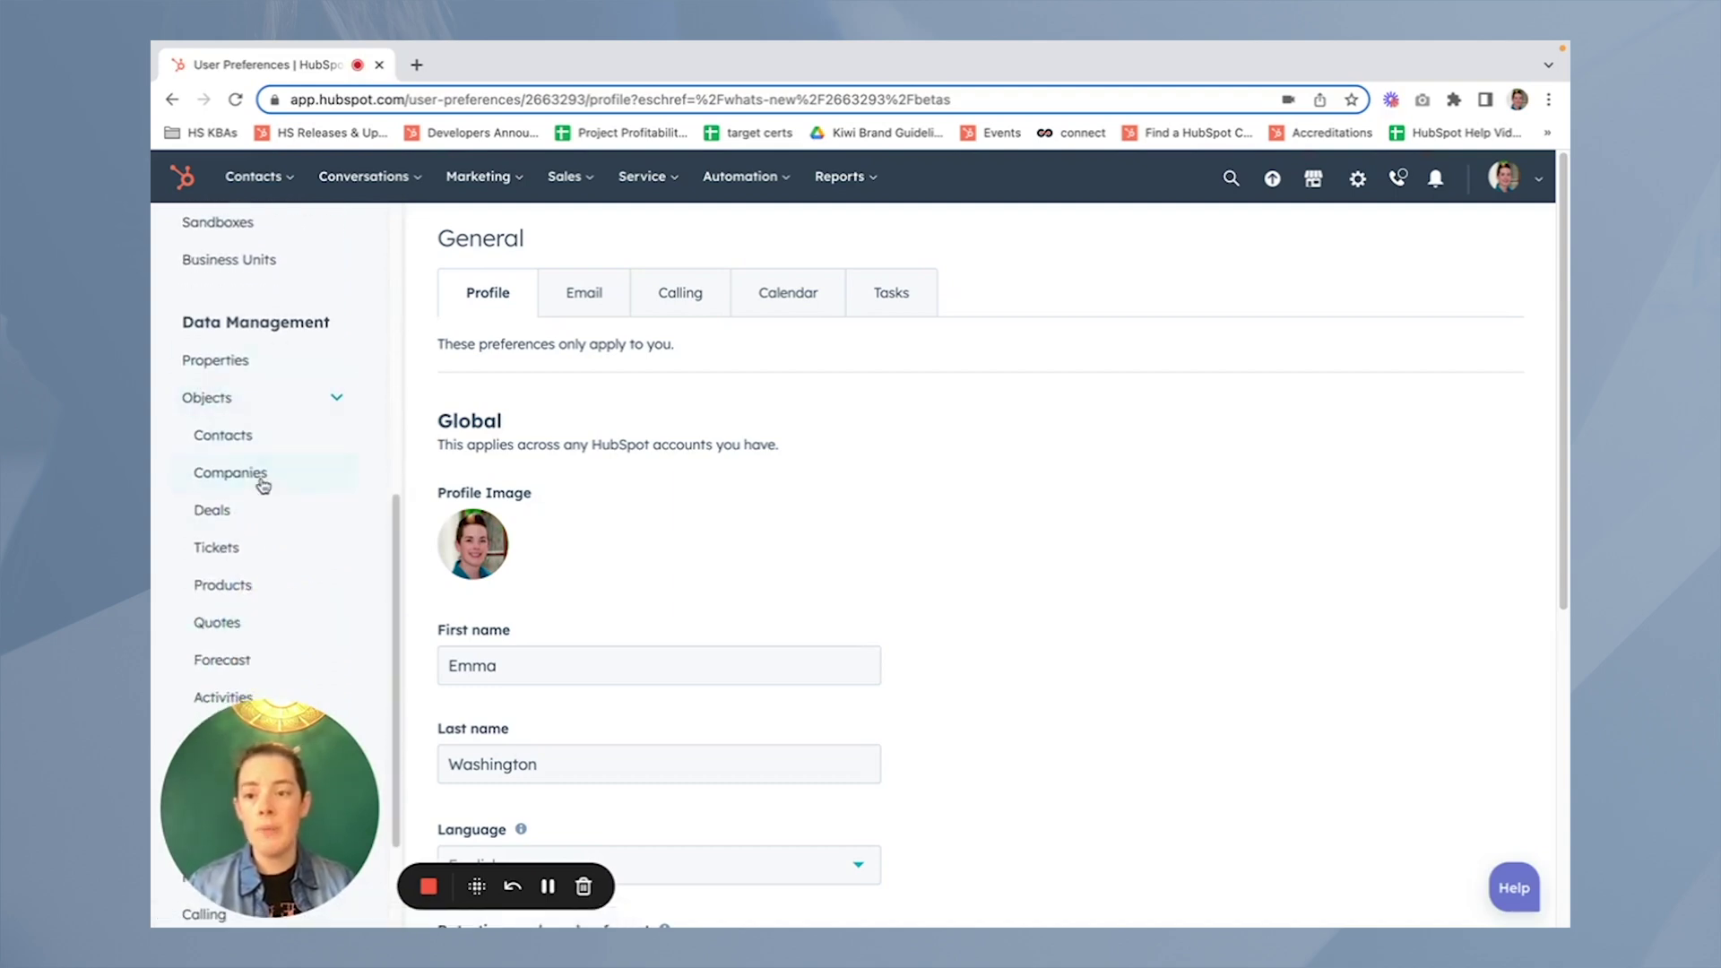
left_click(257, 510)
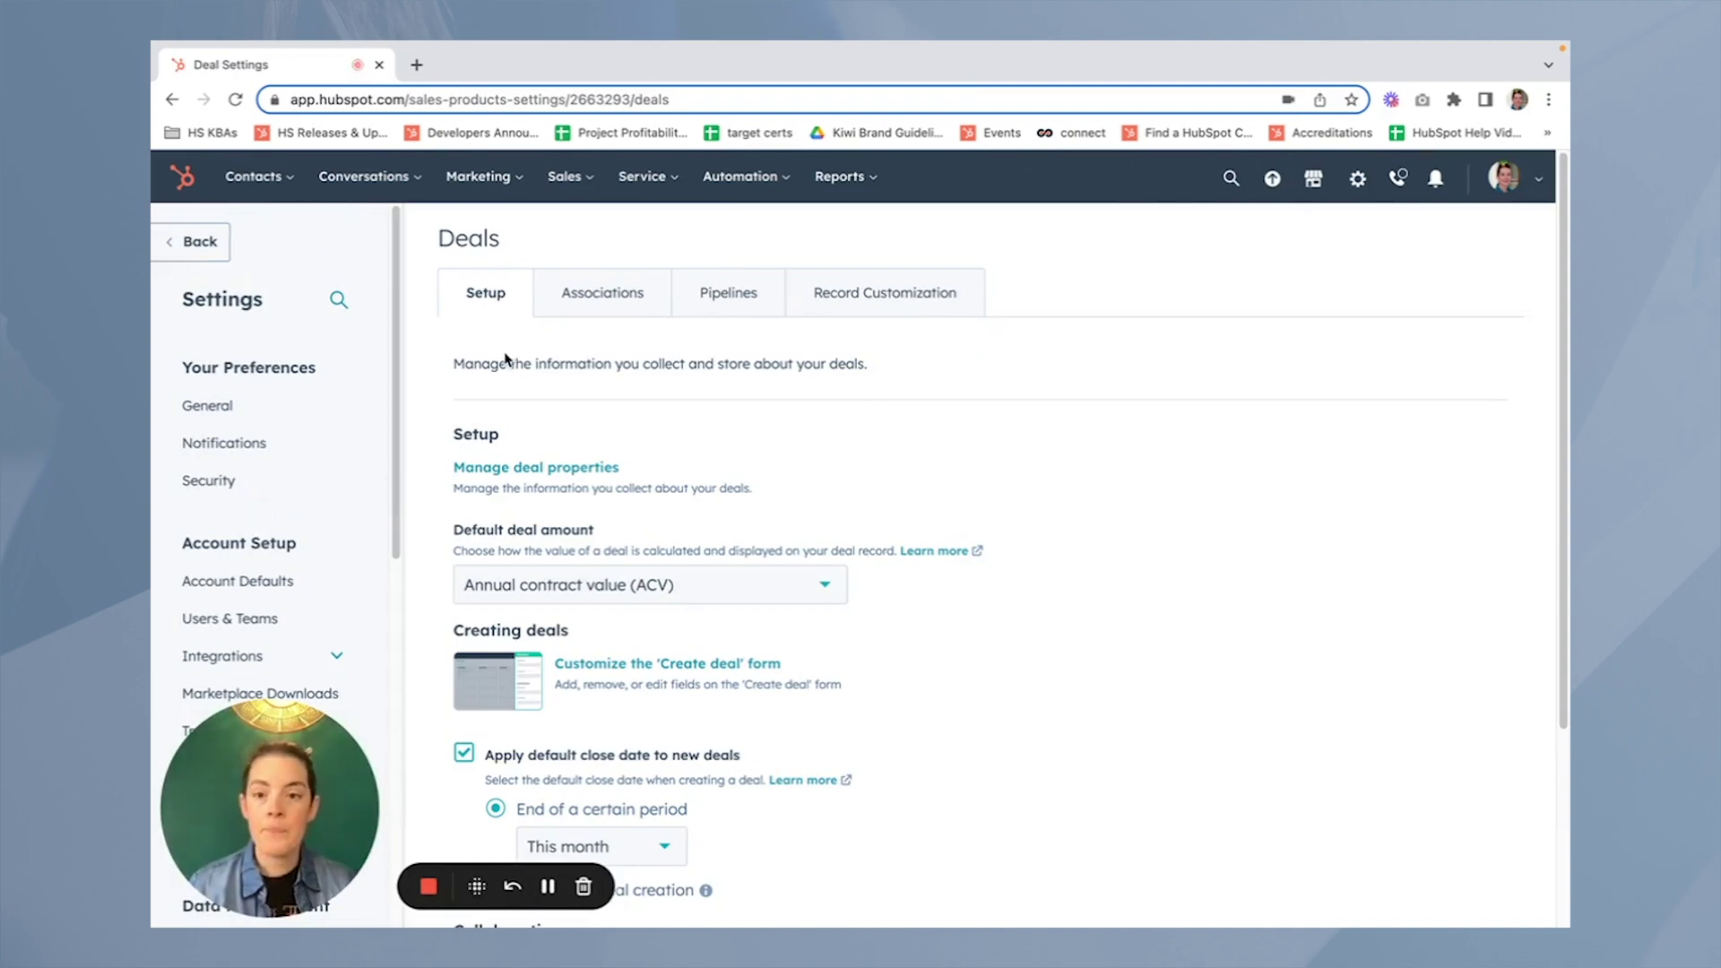
left_click(717, 310)
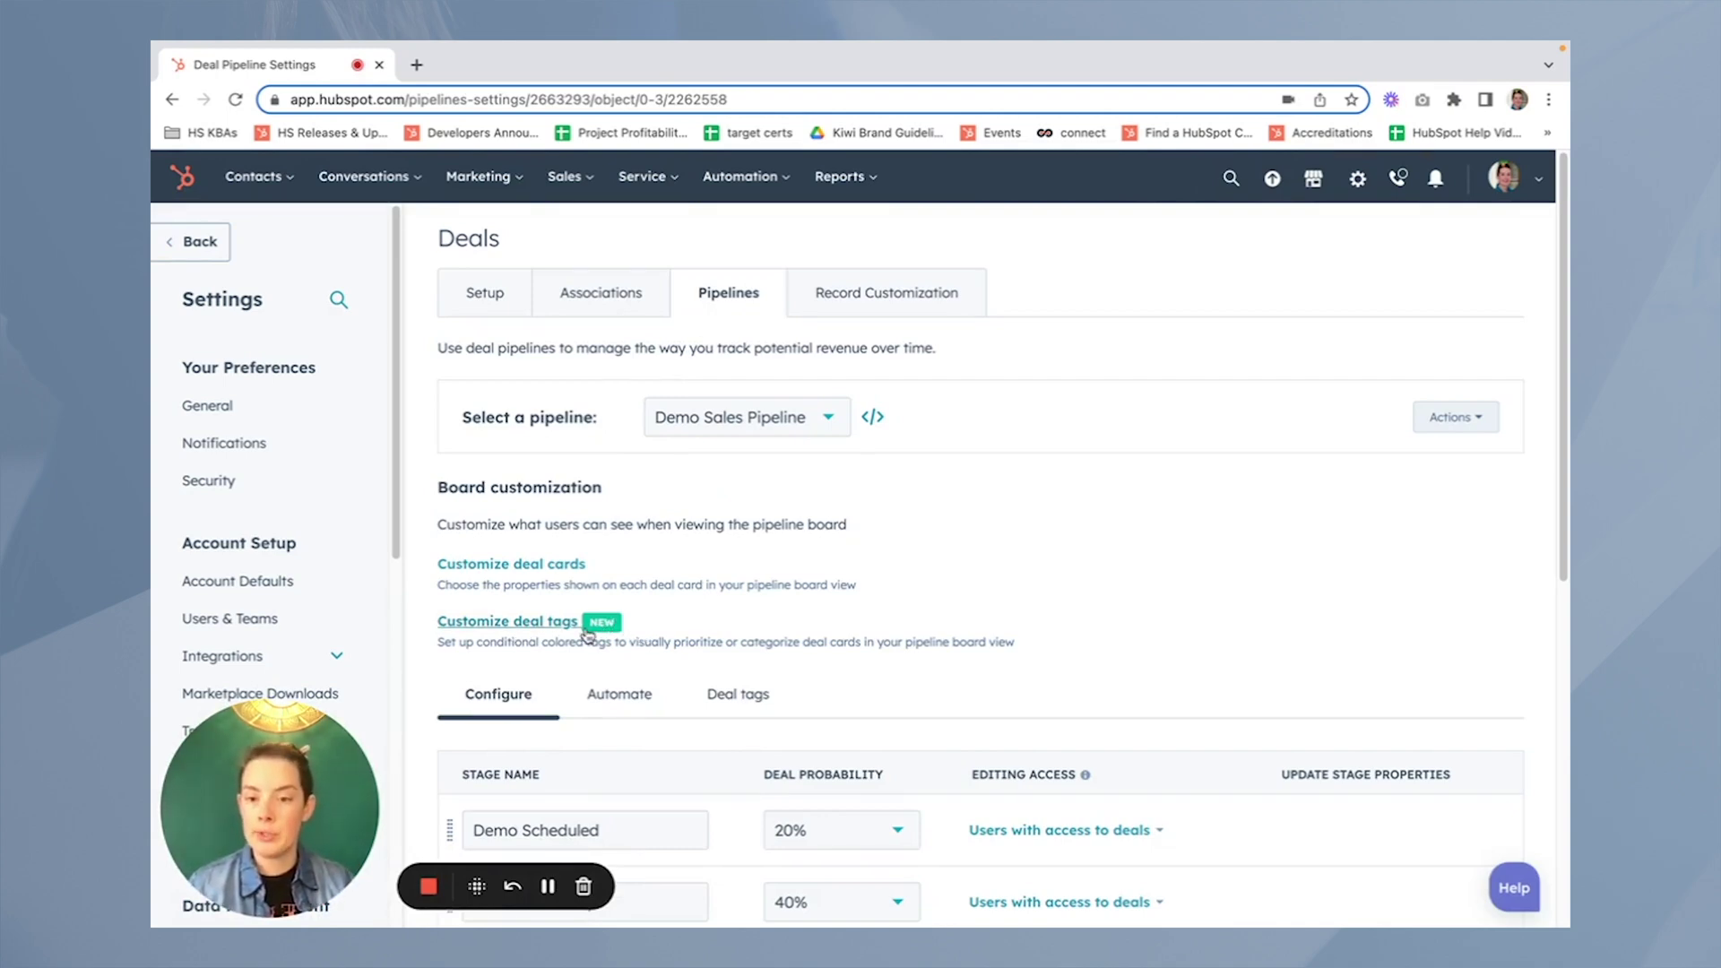
left_click(471, 627)
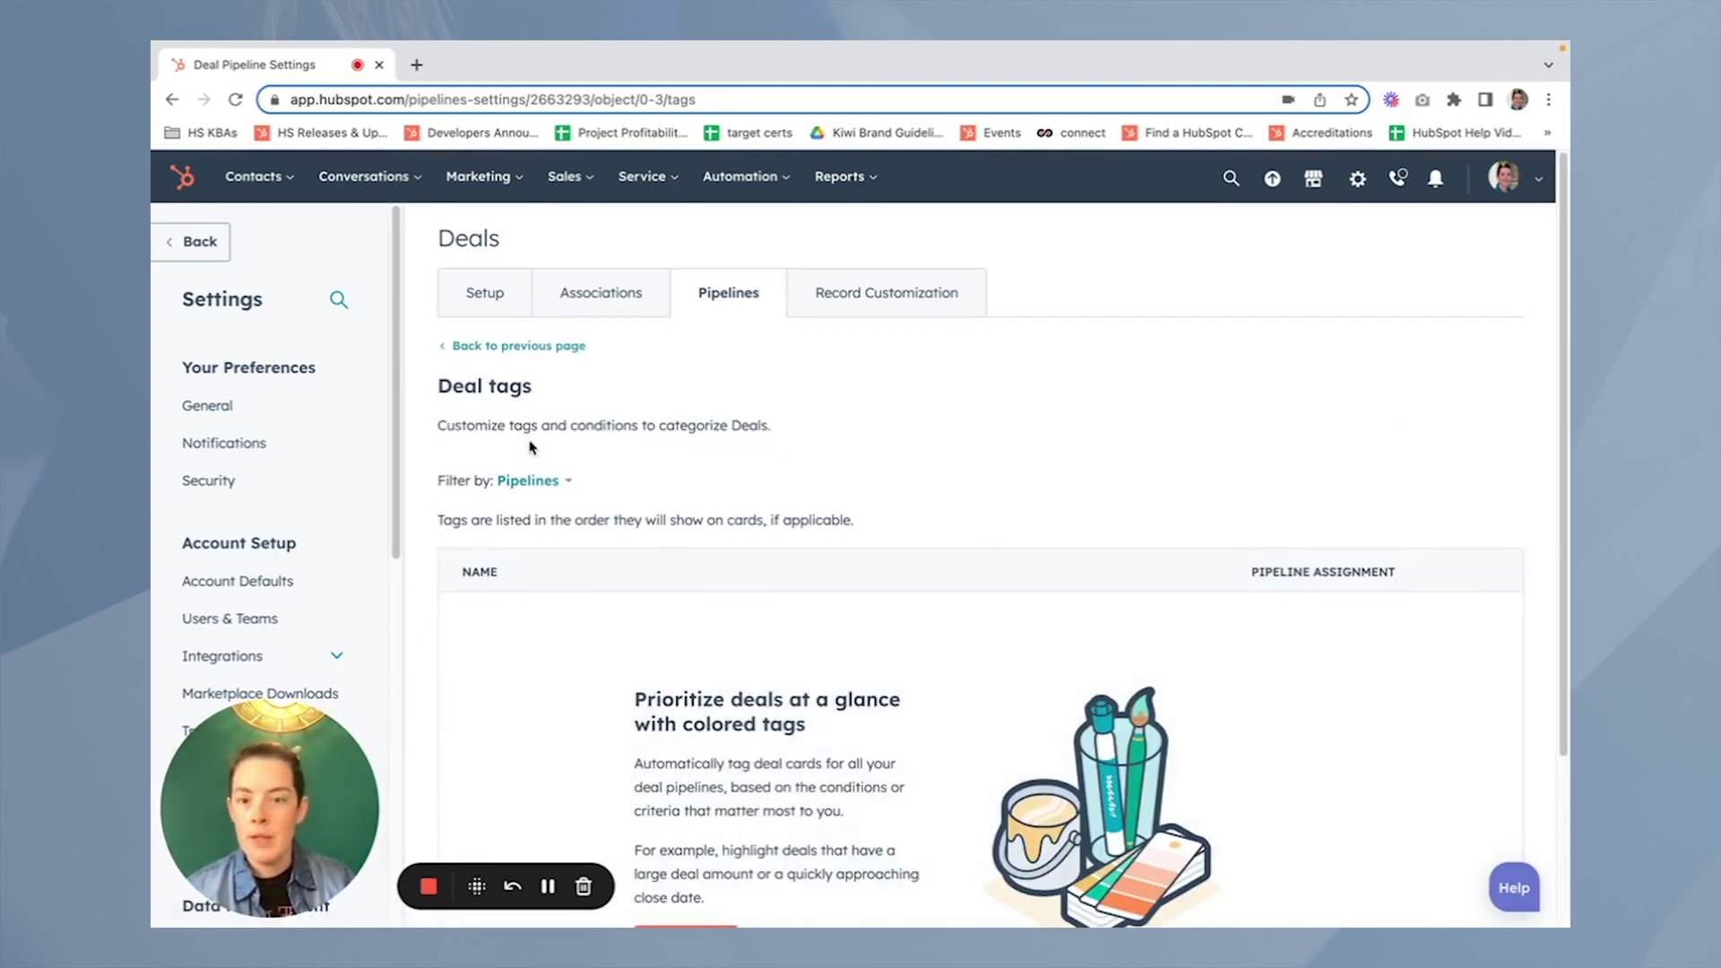
scroll(938, 488, "down", 2)
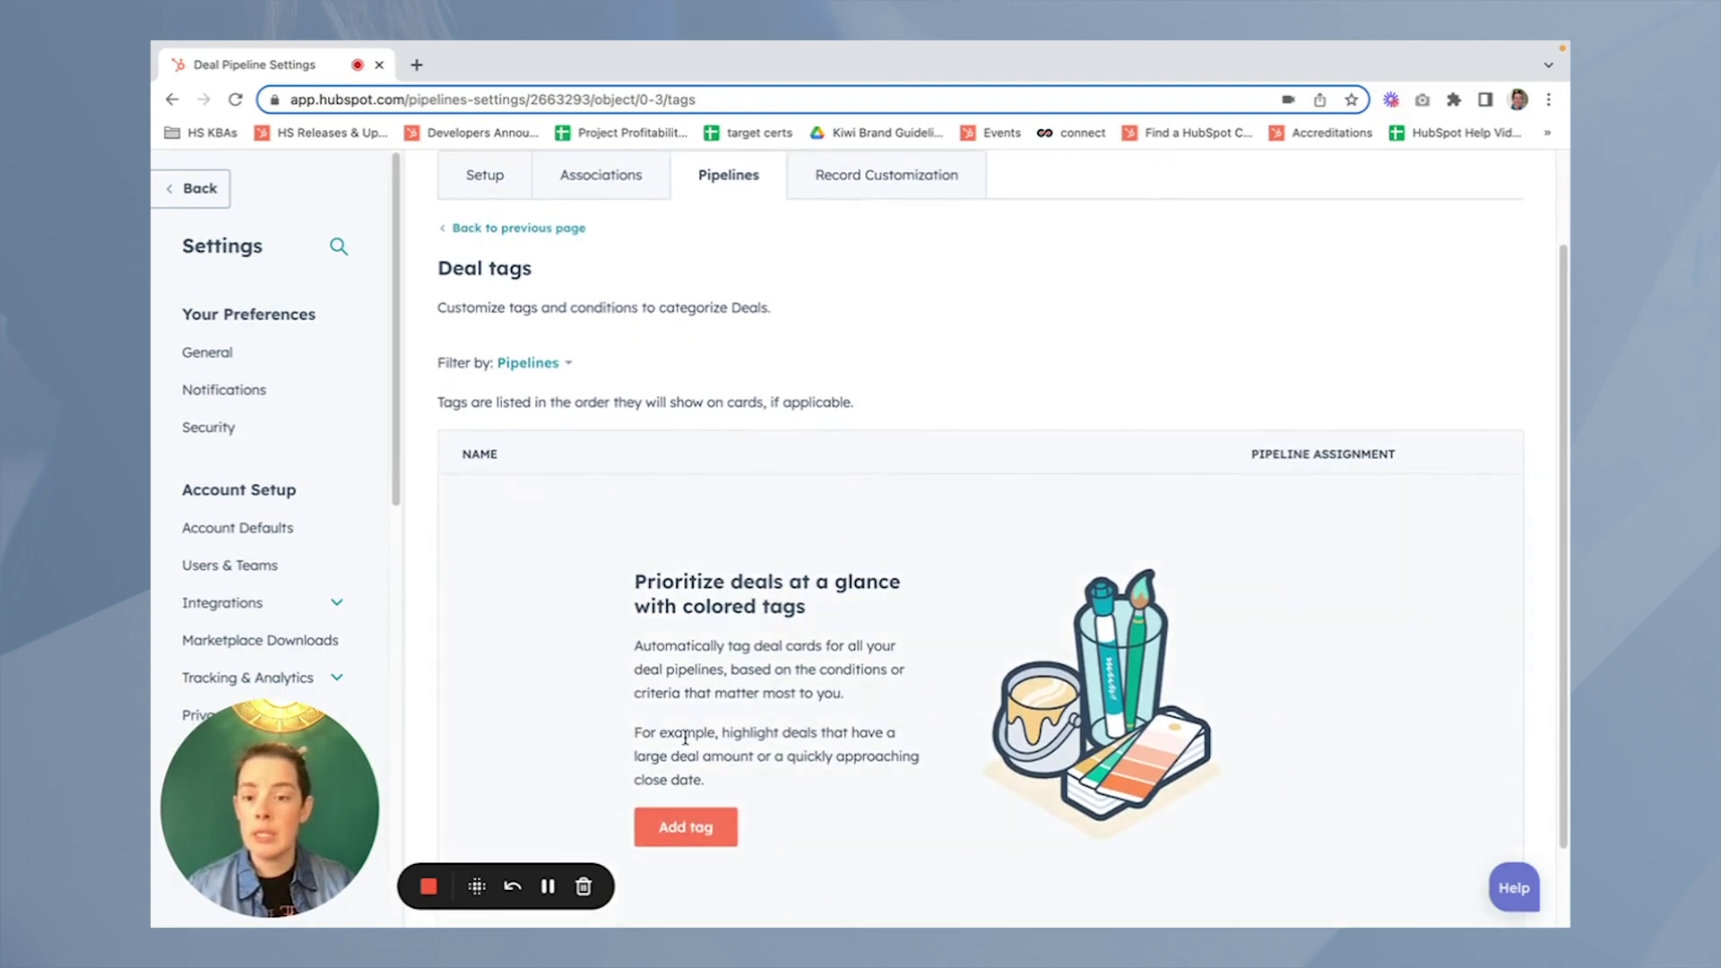
left_click(702, 826)
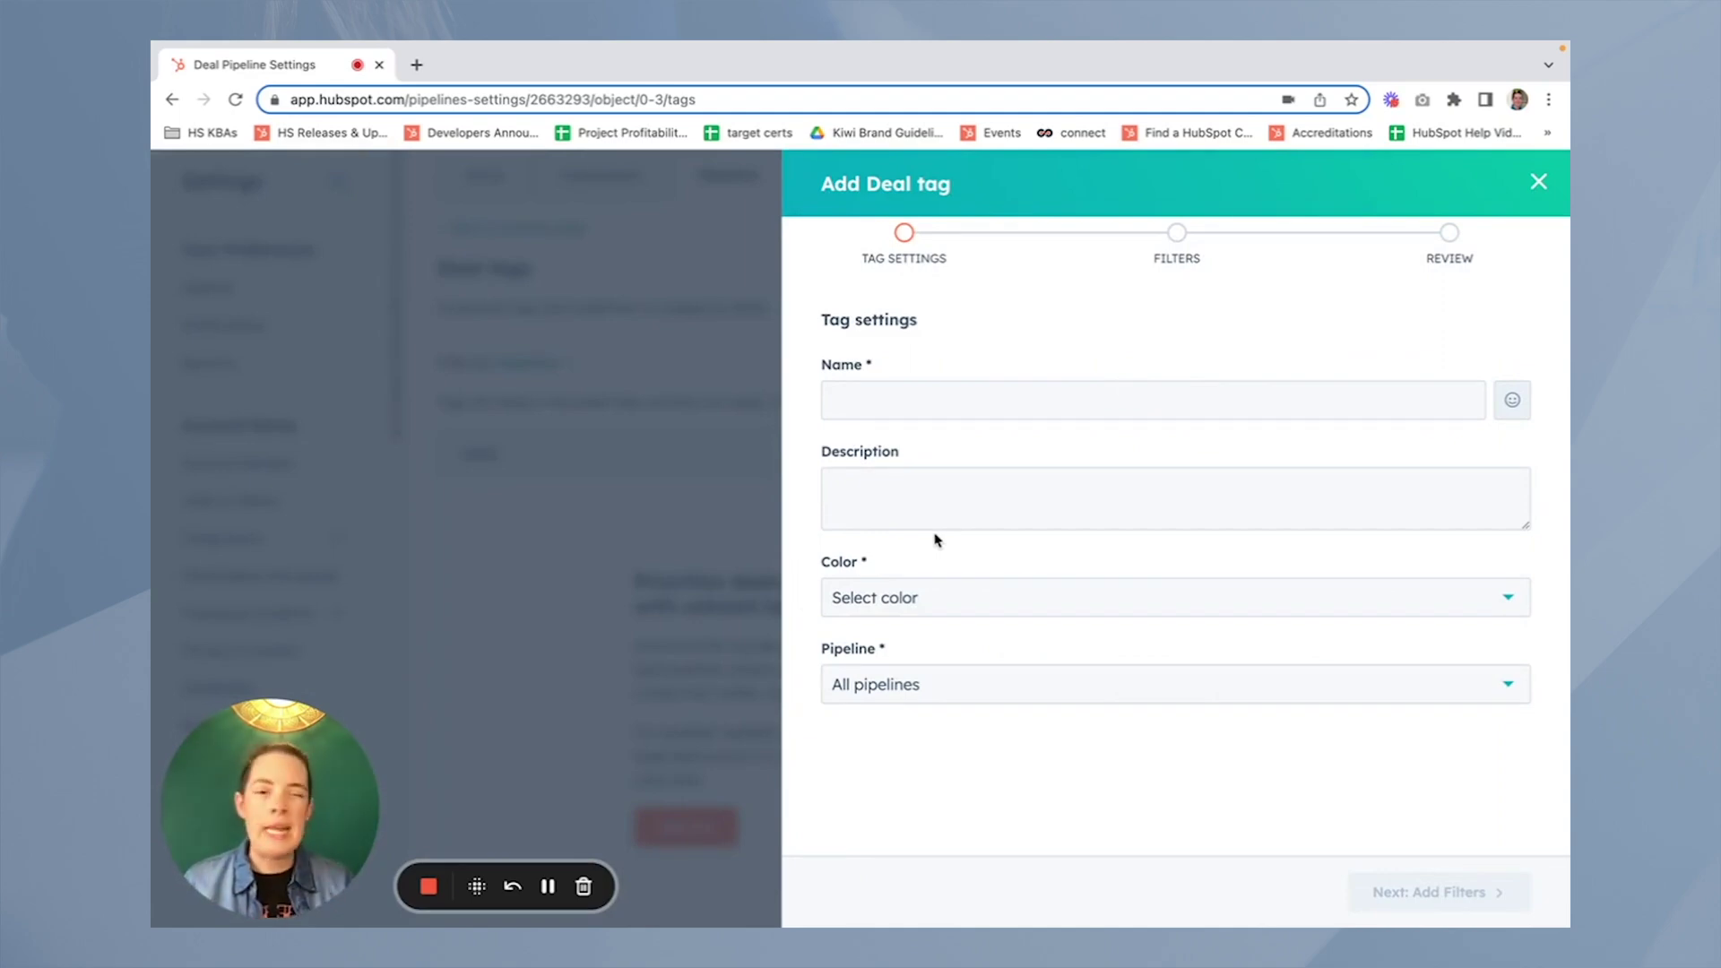
Clear the tag name and insert the red heart emoji
left_click(965, 395)
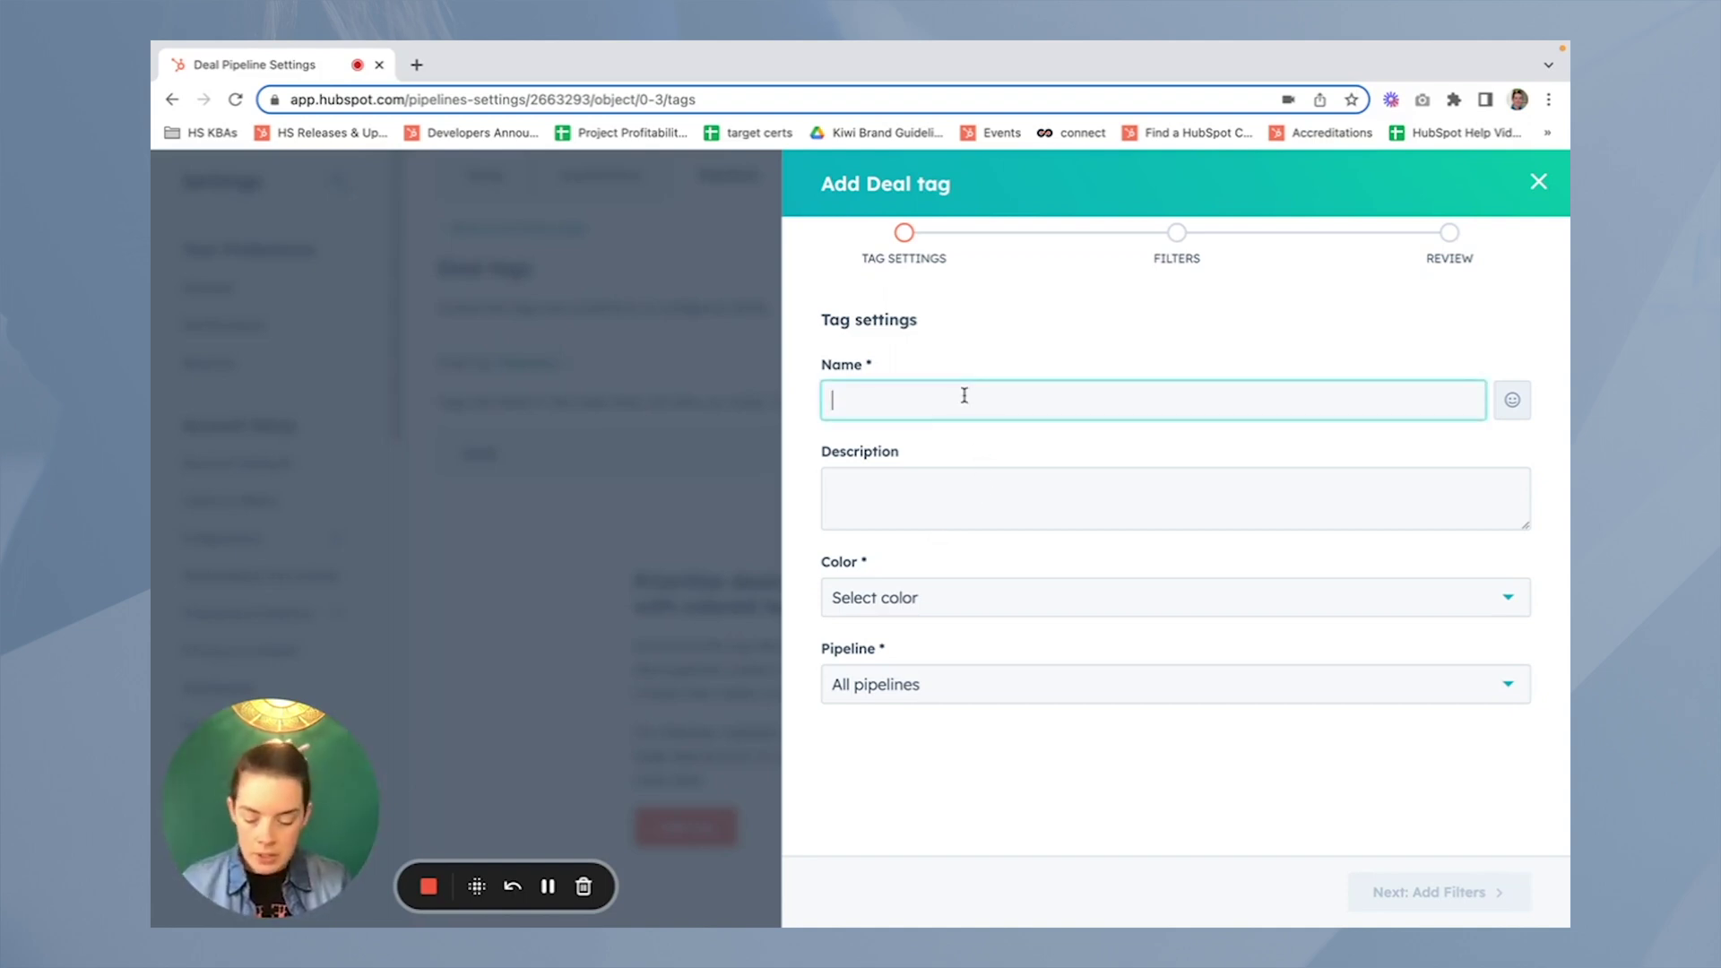
type("$10k+")
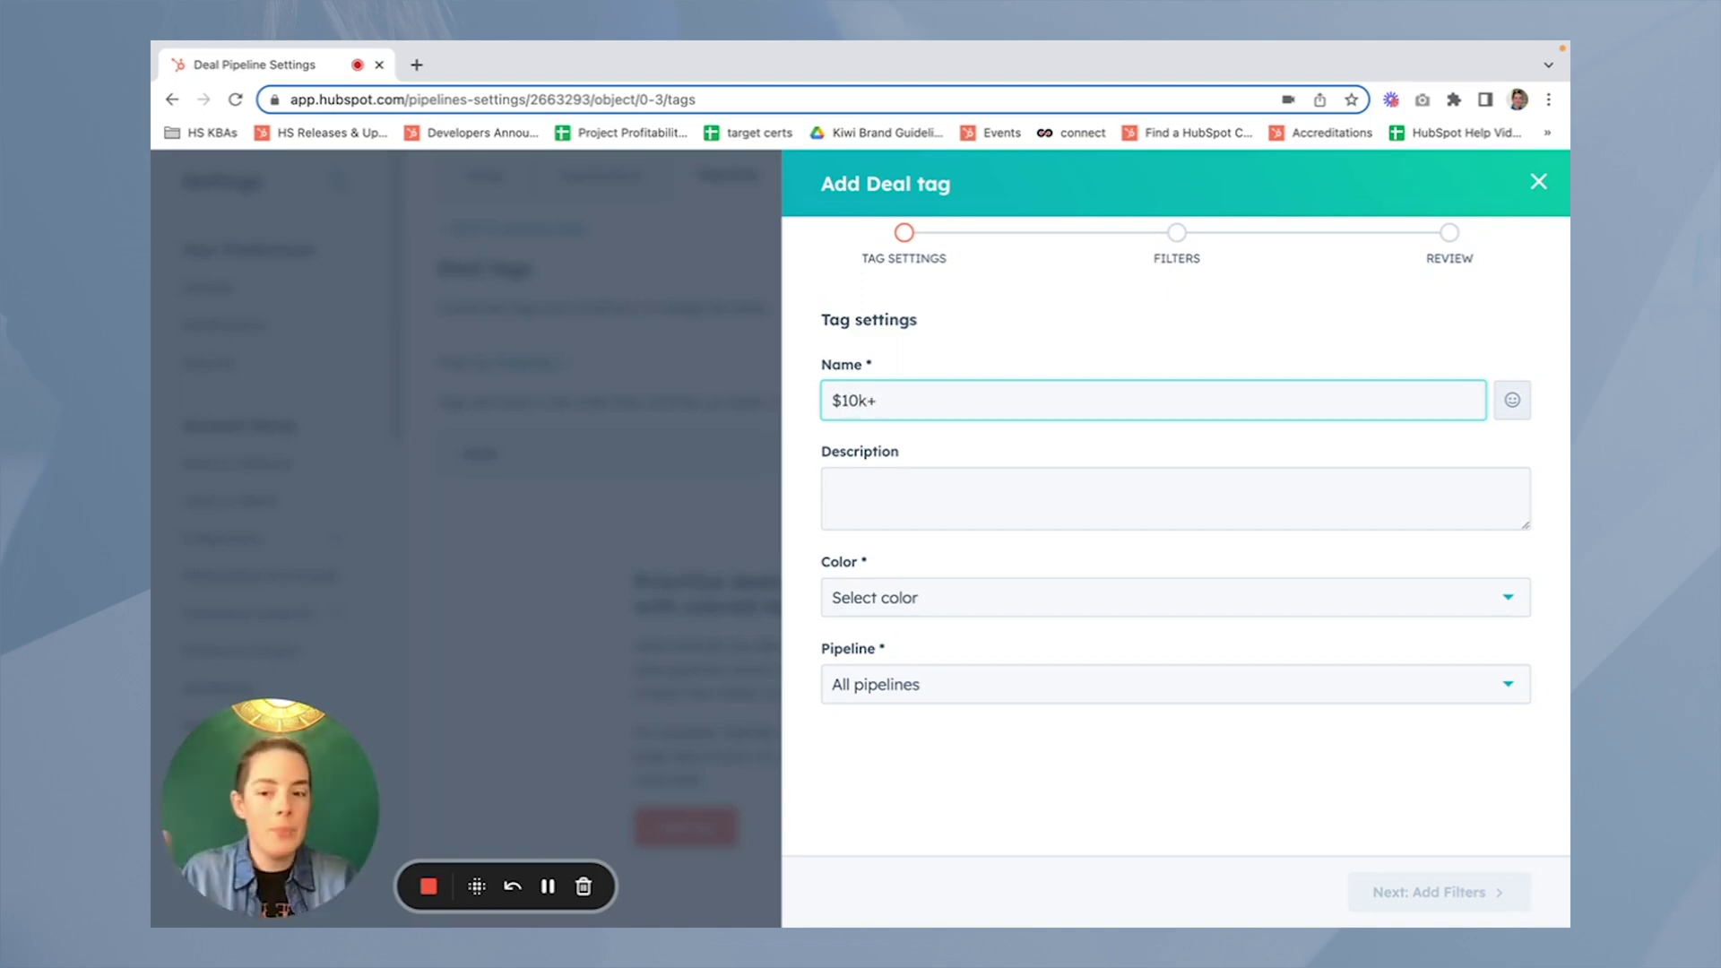
triple_click(829, 408)
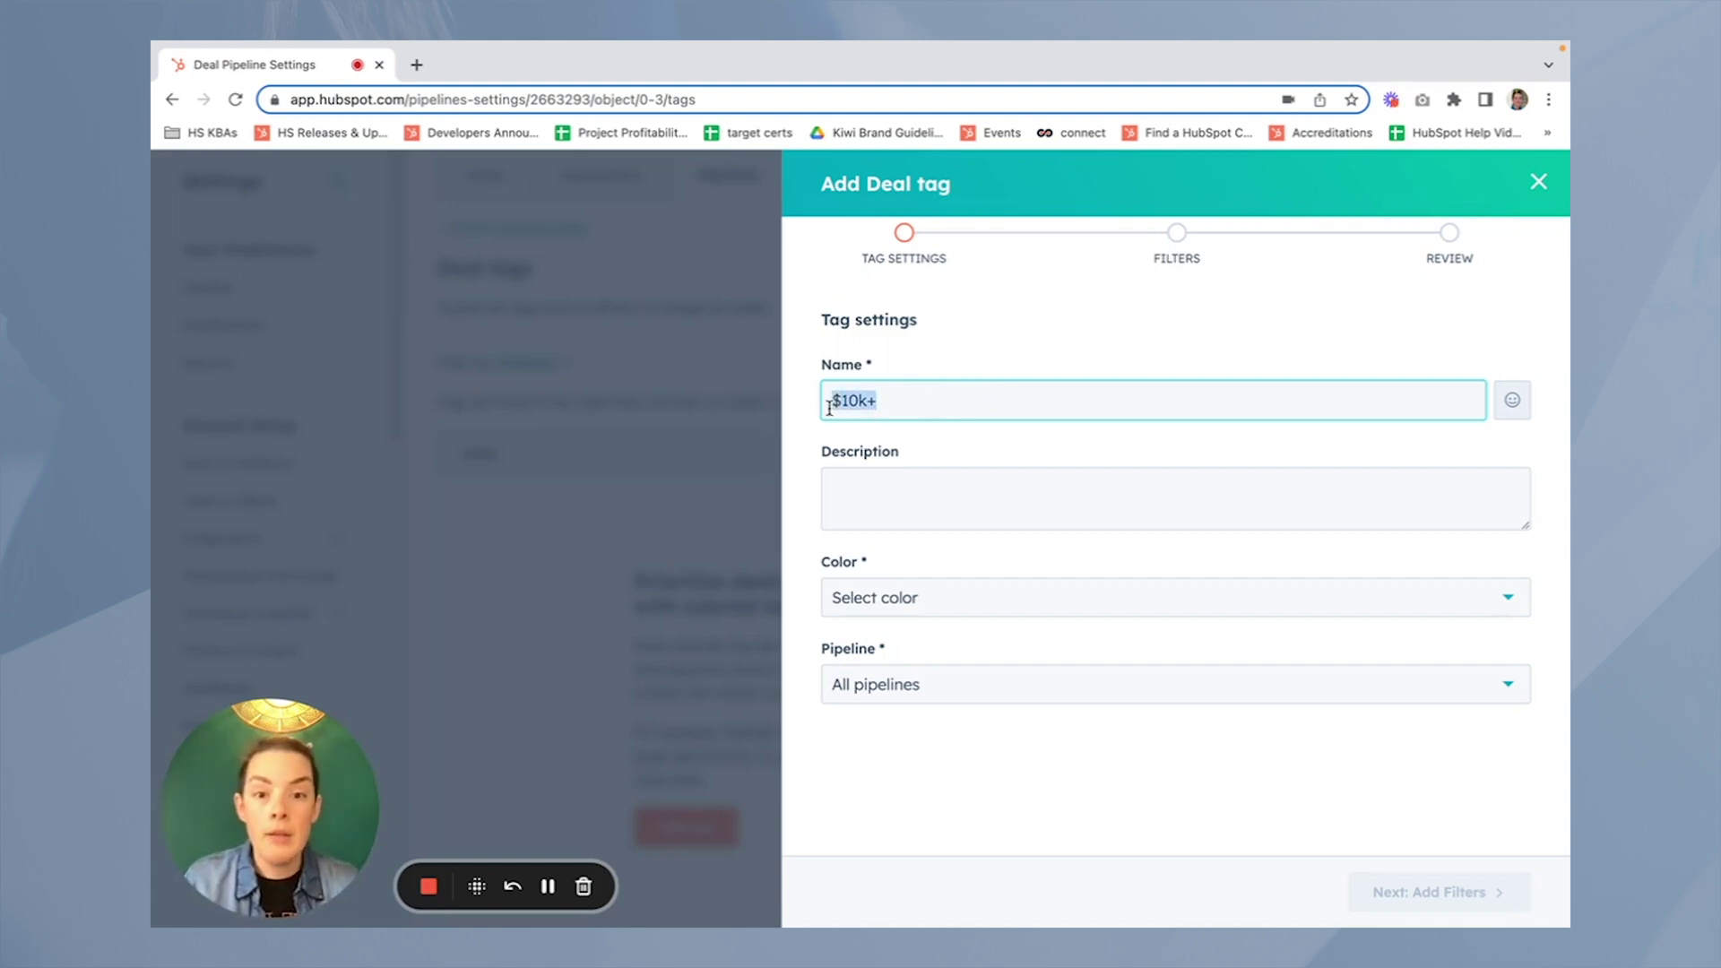
key("BackSpace")
left_click(1511, 401)
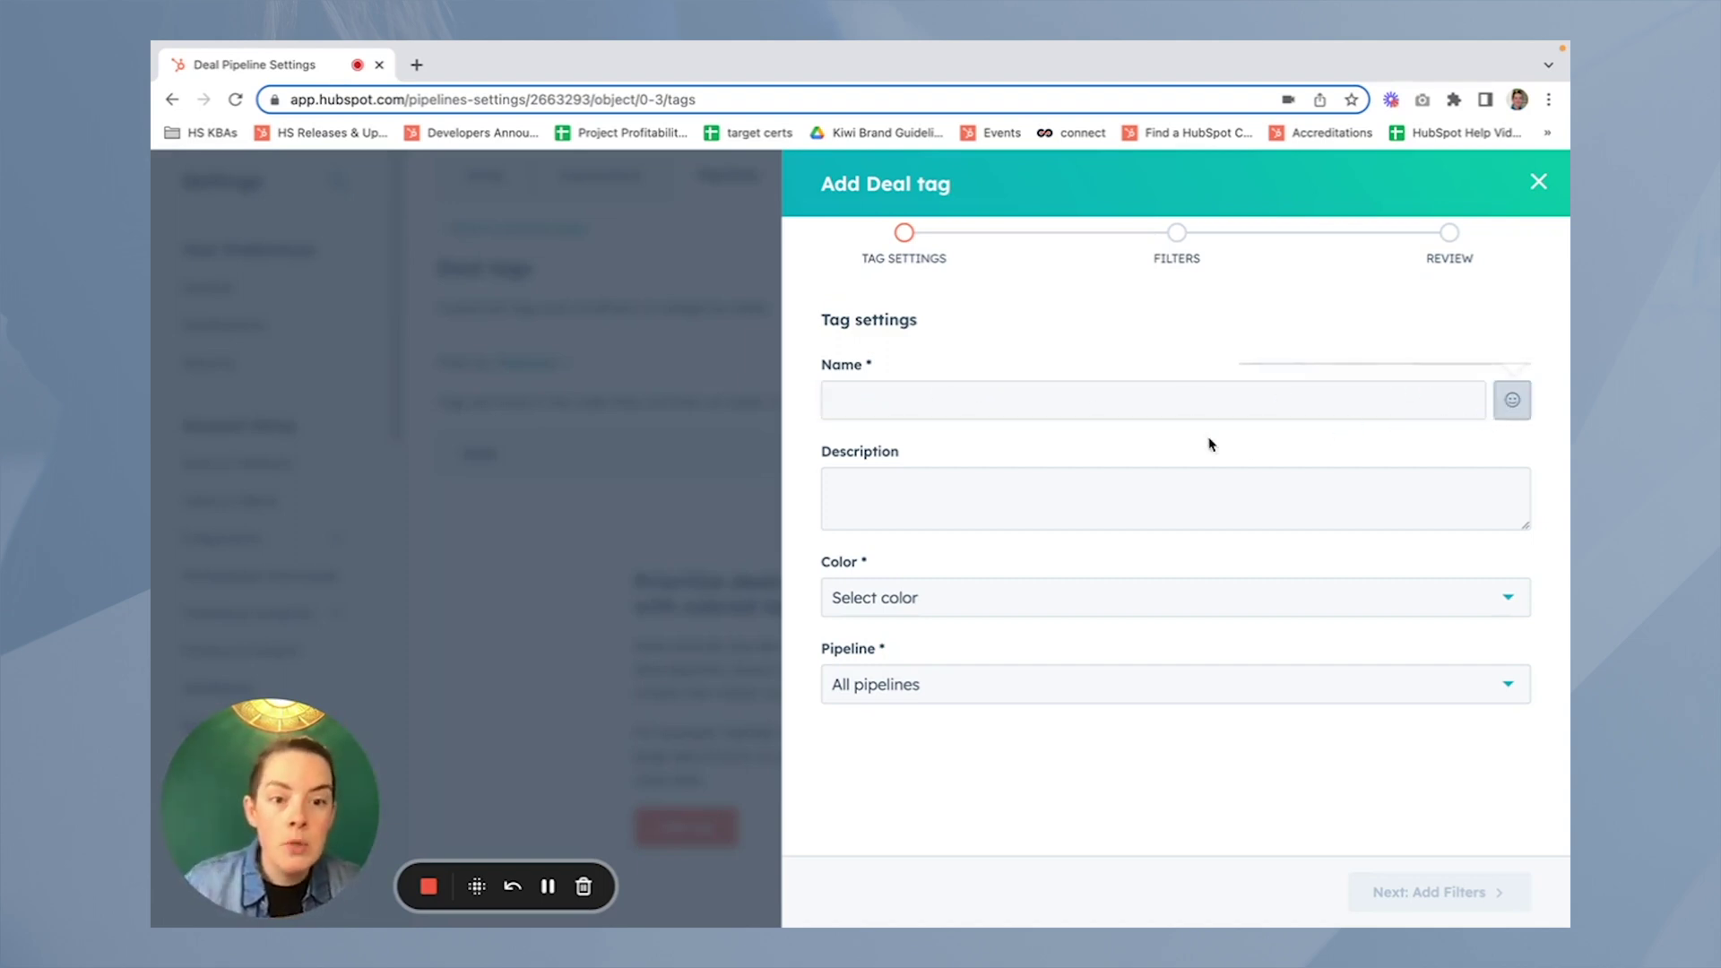
left_click(1377, 483)
type("$")
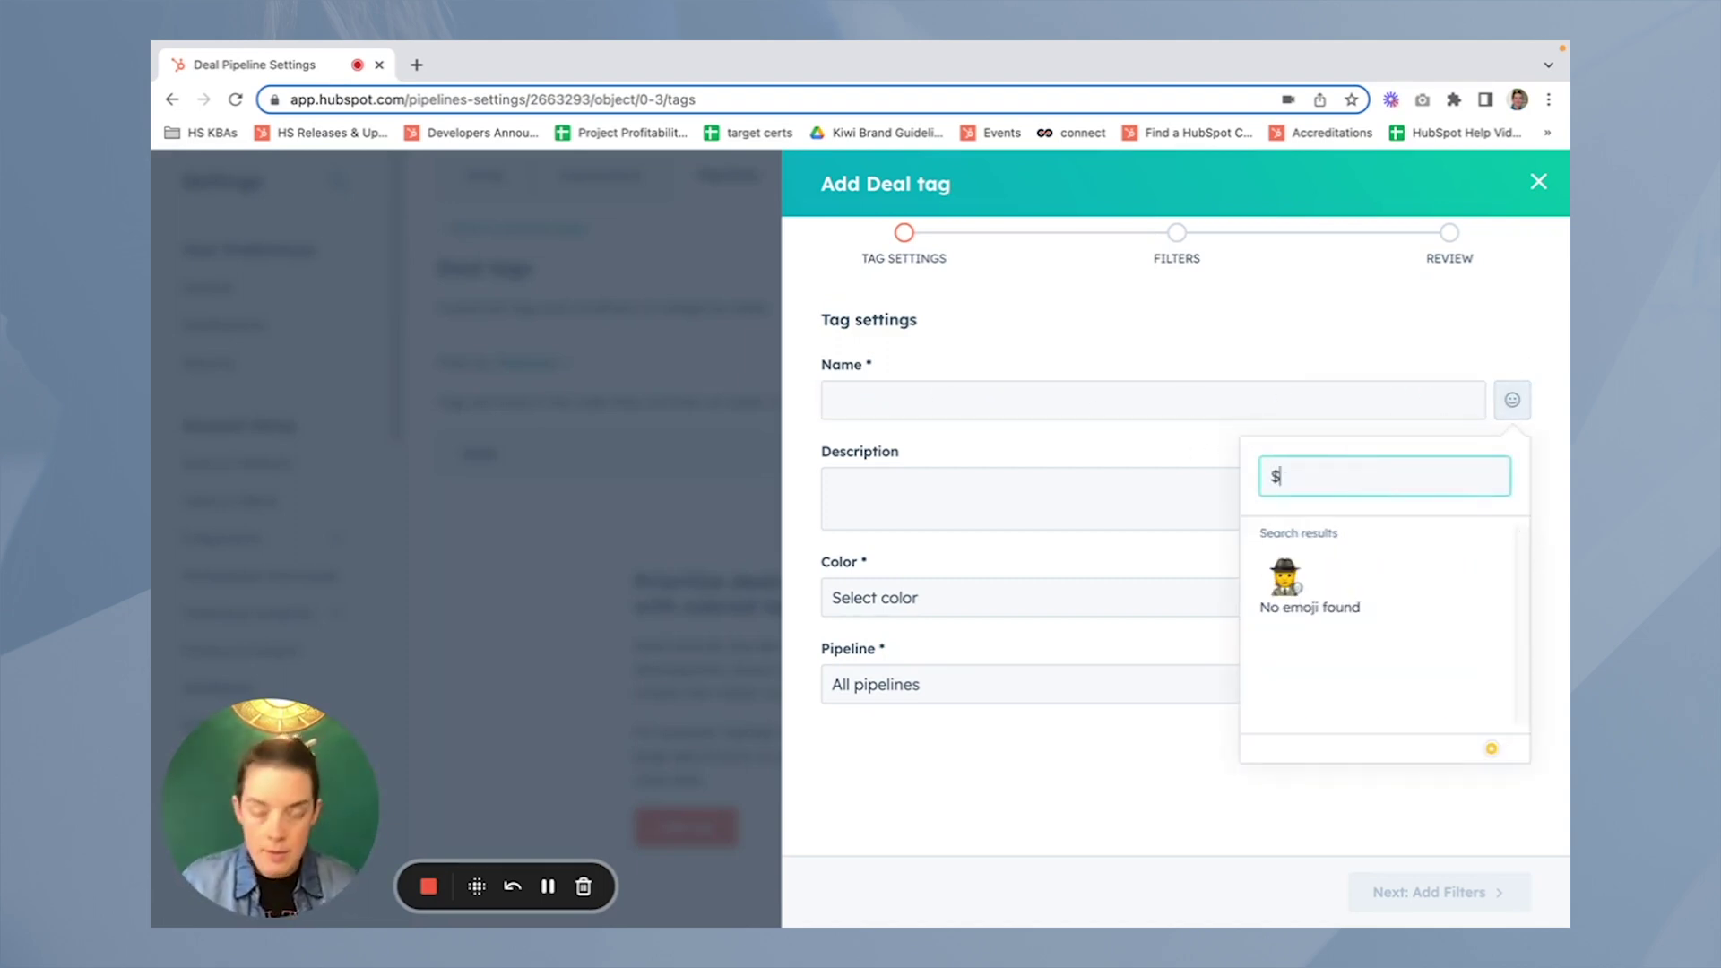
key("BackSpace")
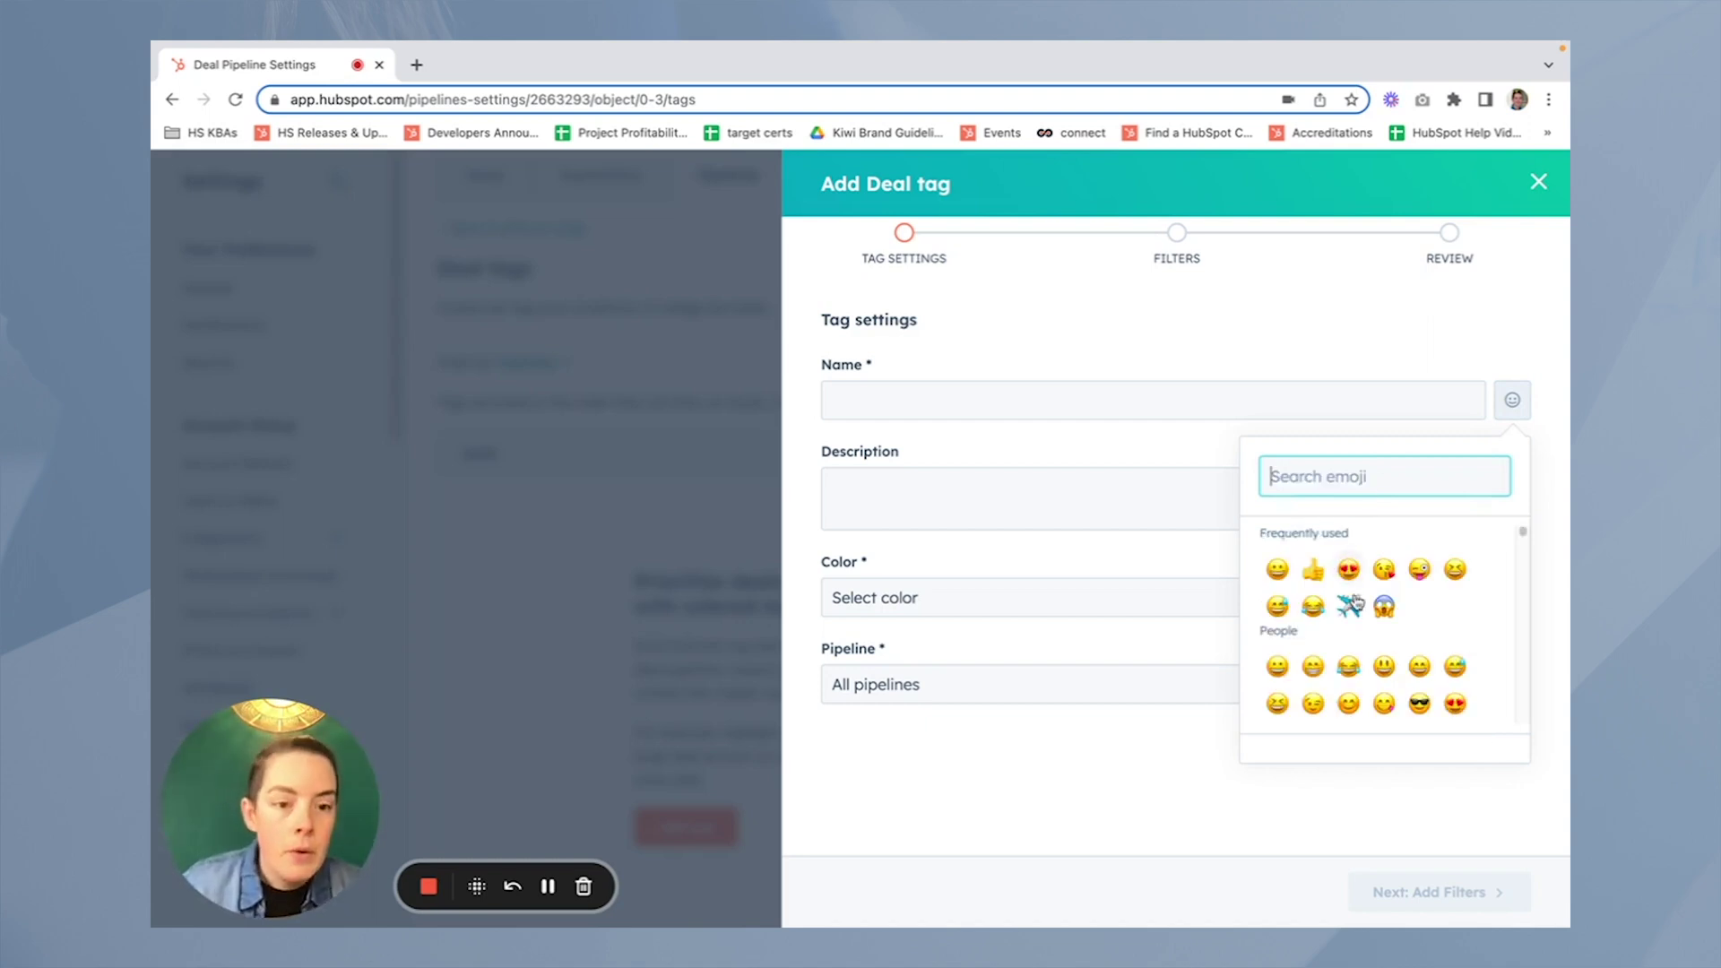
scroll(1355, 596, "down", 3)
scroll(1357, 599, "down", 10)
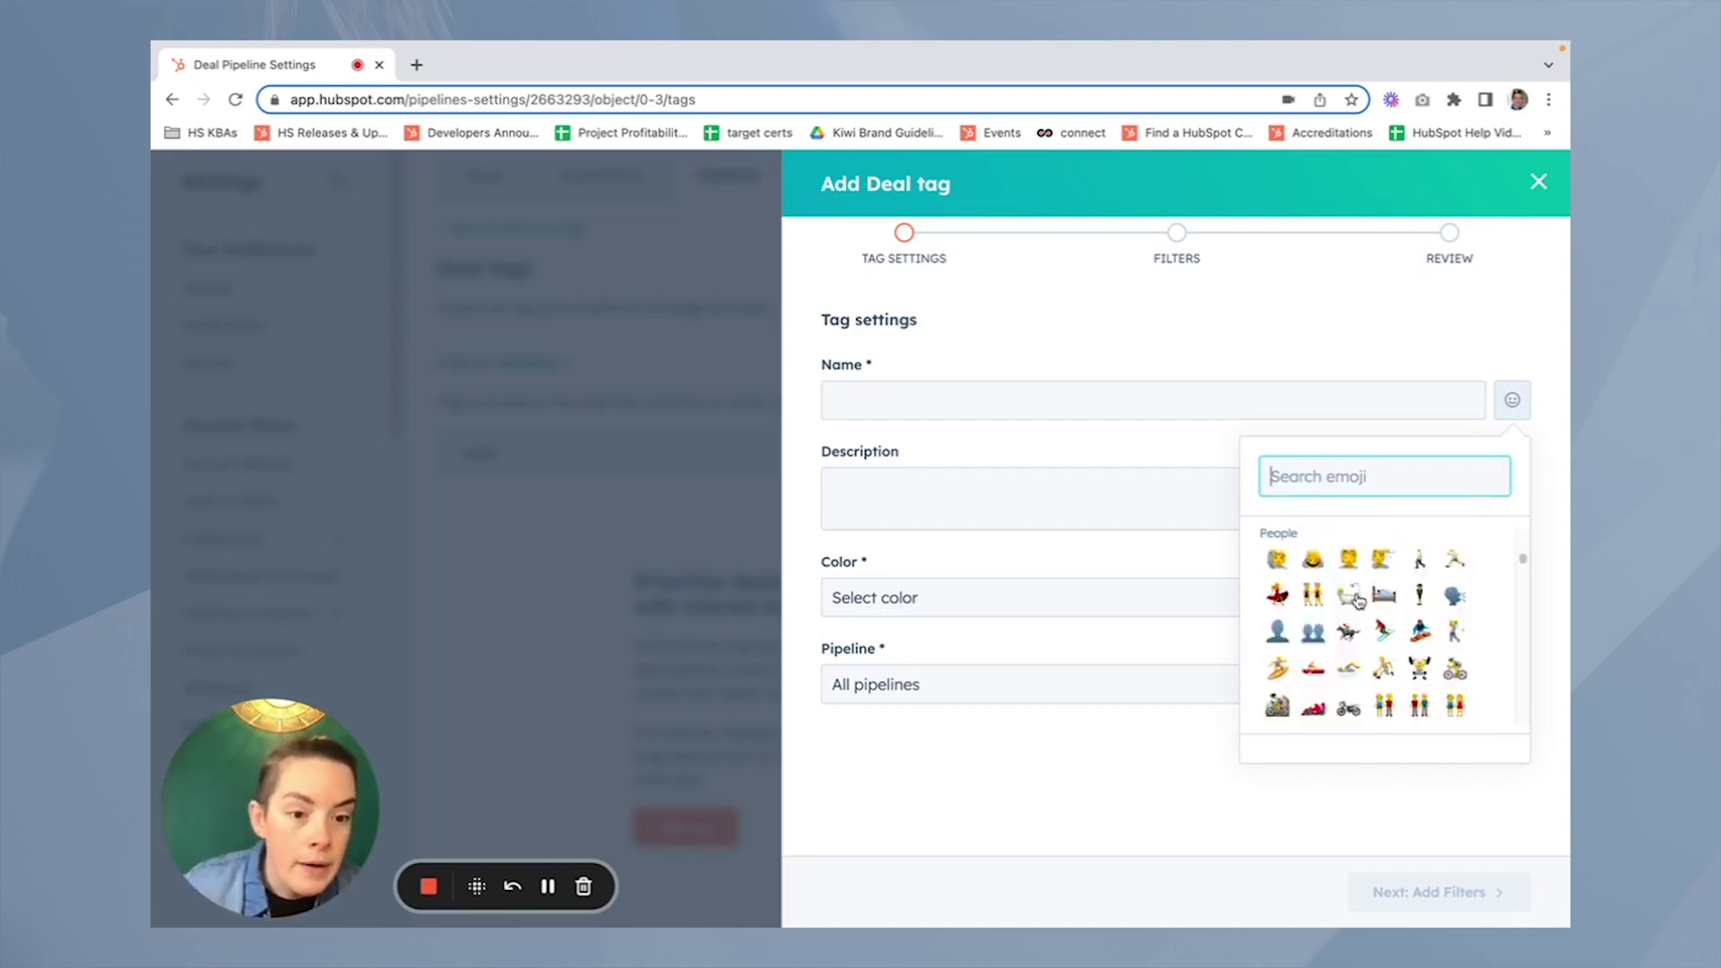
scroll(1358, 599, "down", 10)
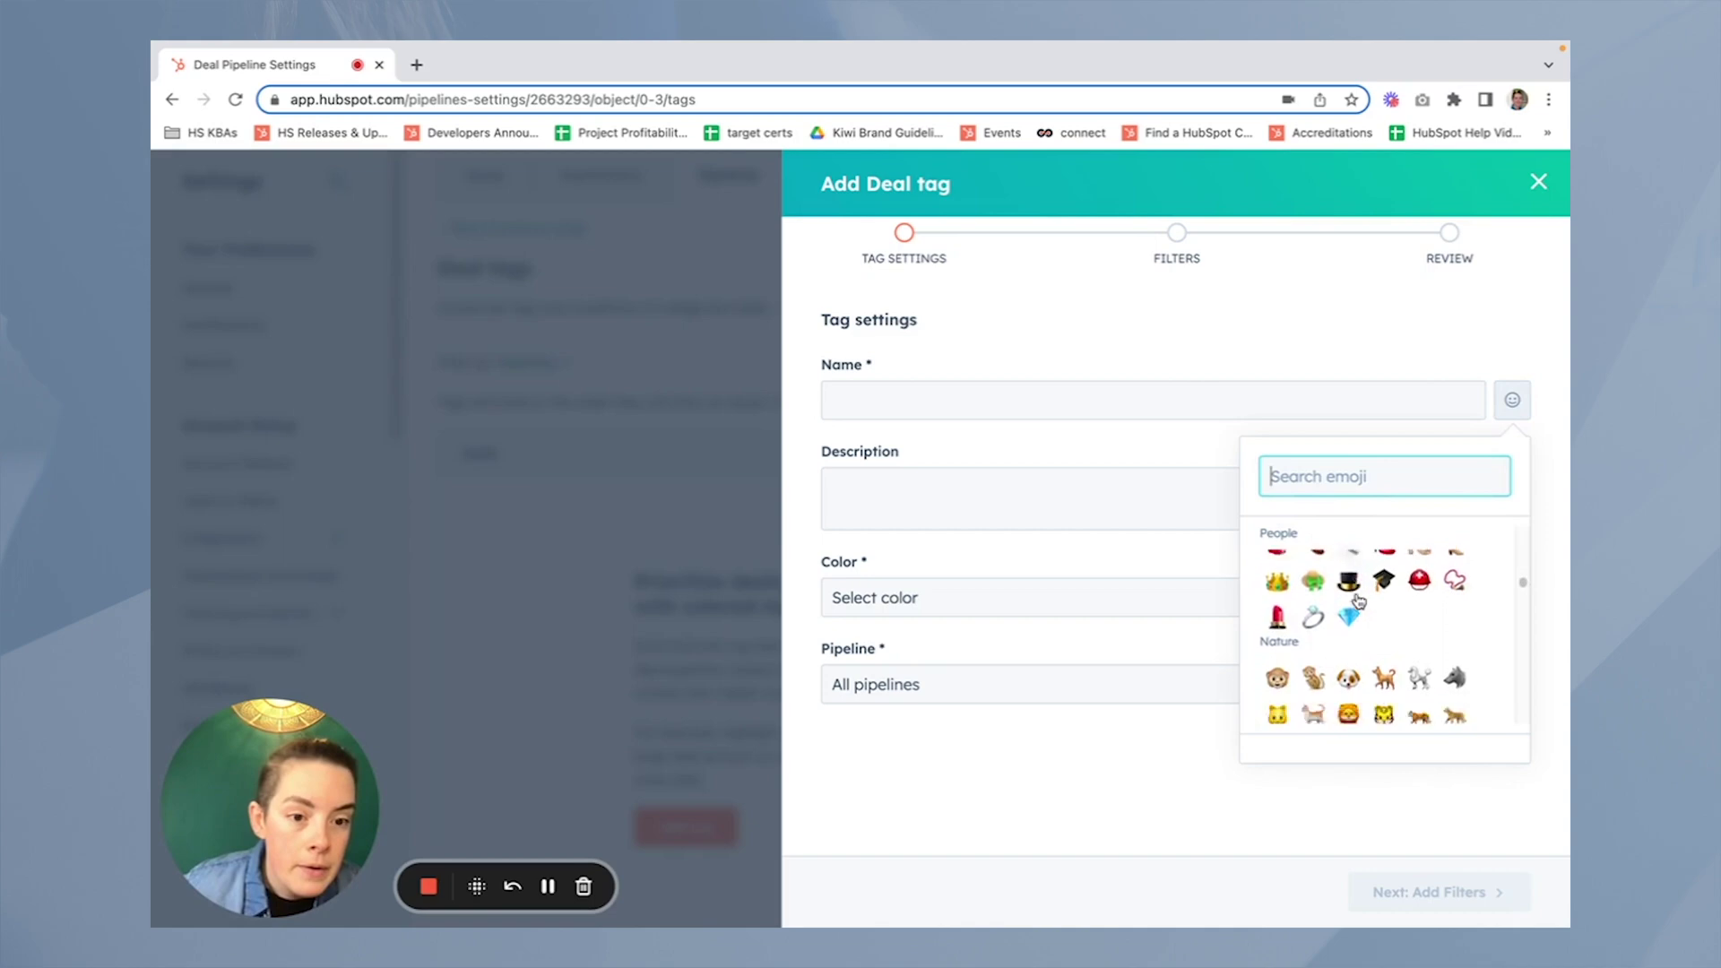
scroll(1360, 601, "up", 5)
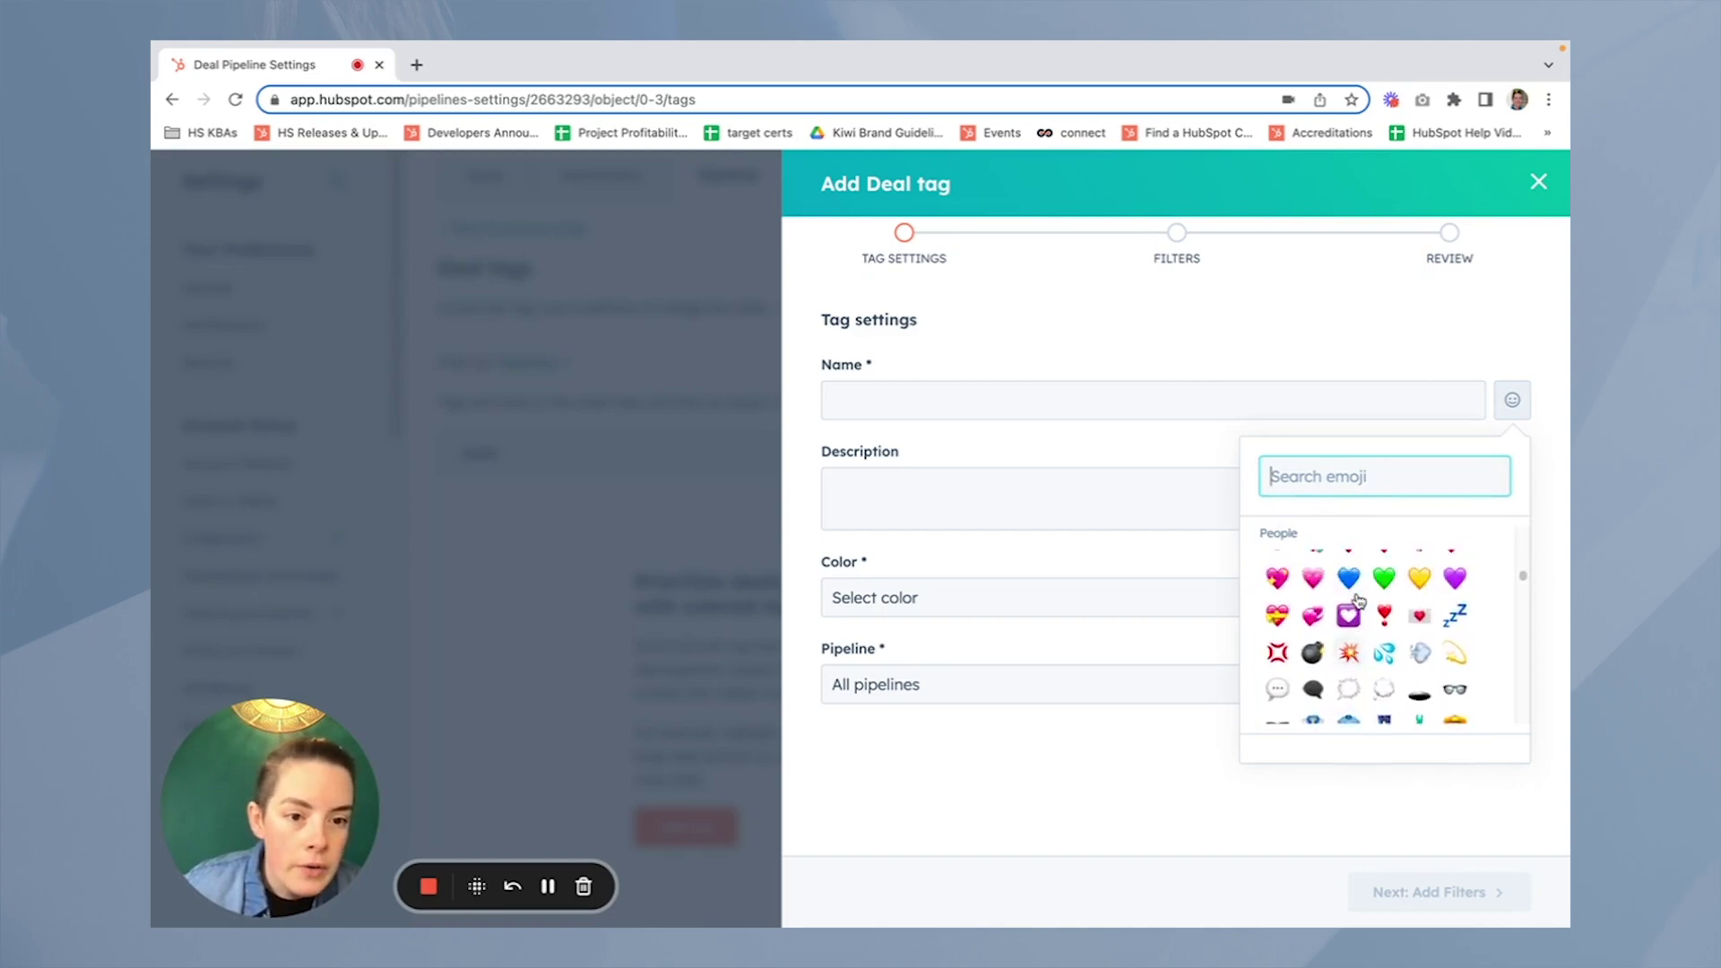
left_click(1349, 595)
left_click(1352, 602)
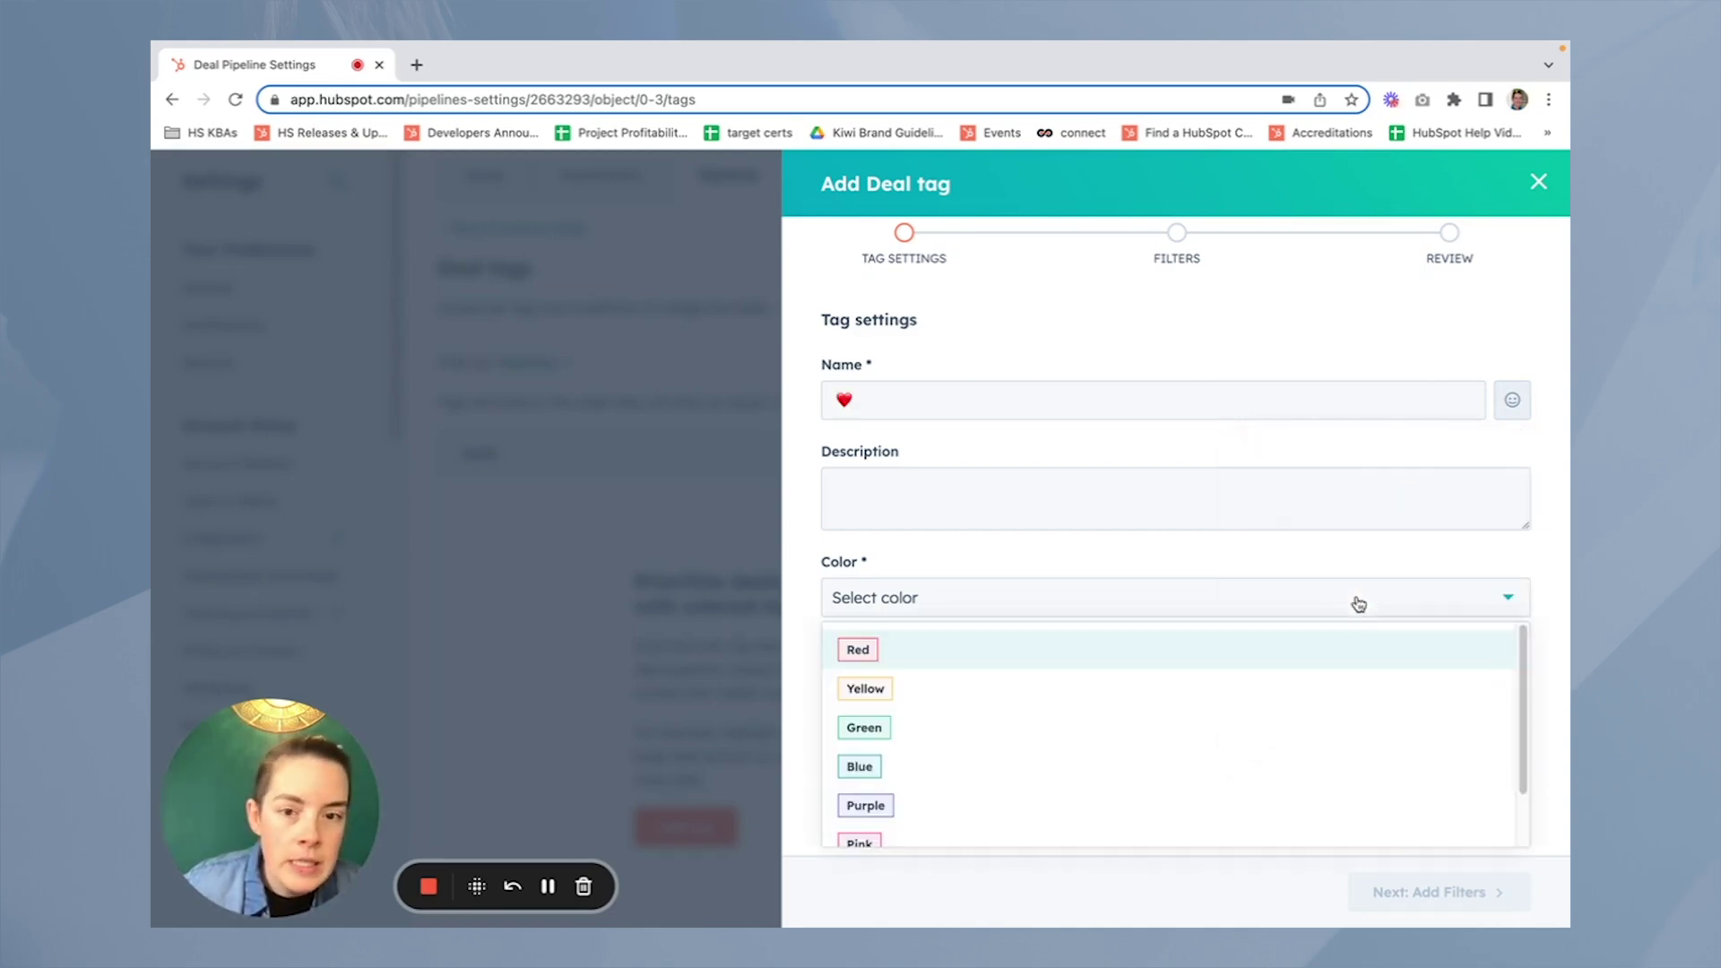
left_click(1031, 405)
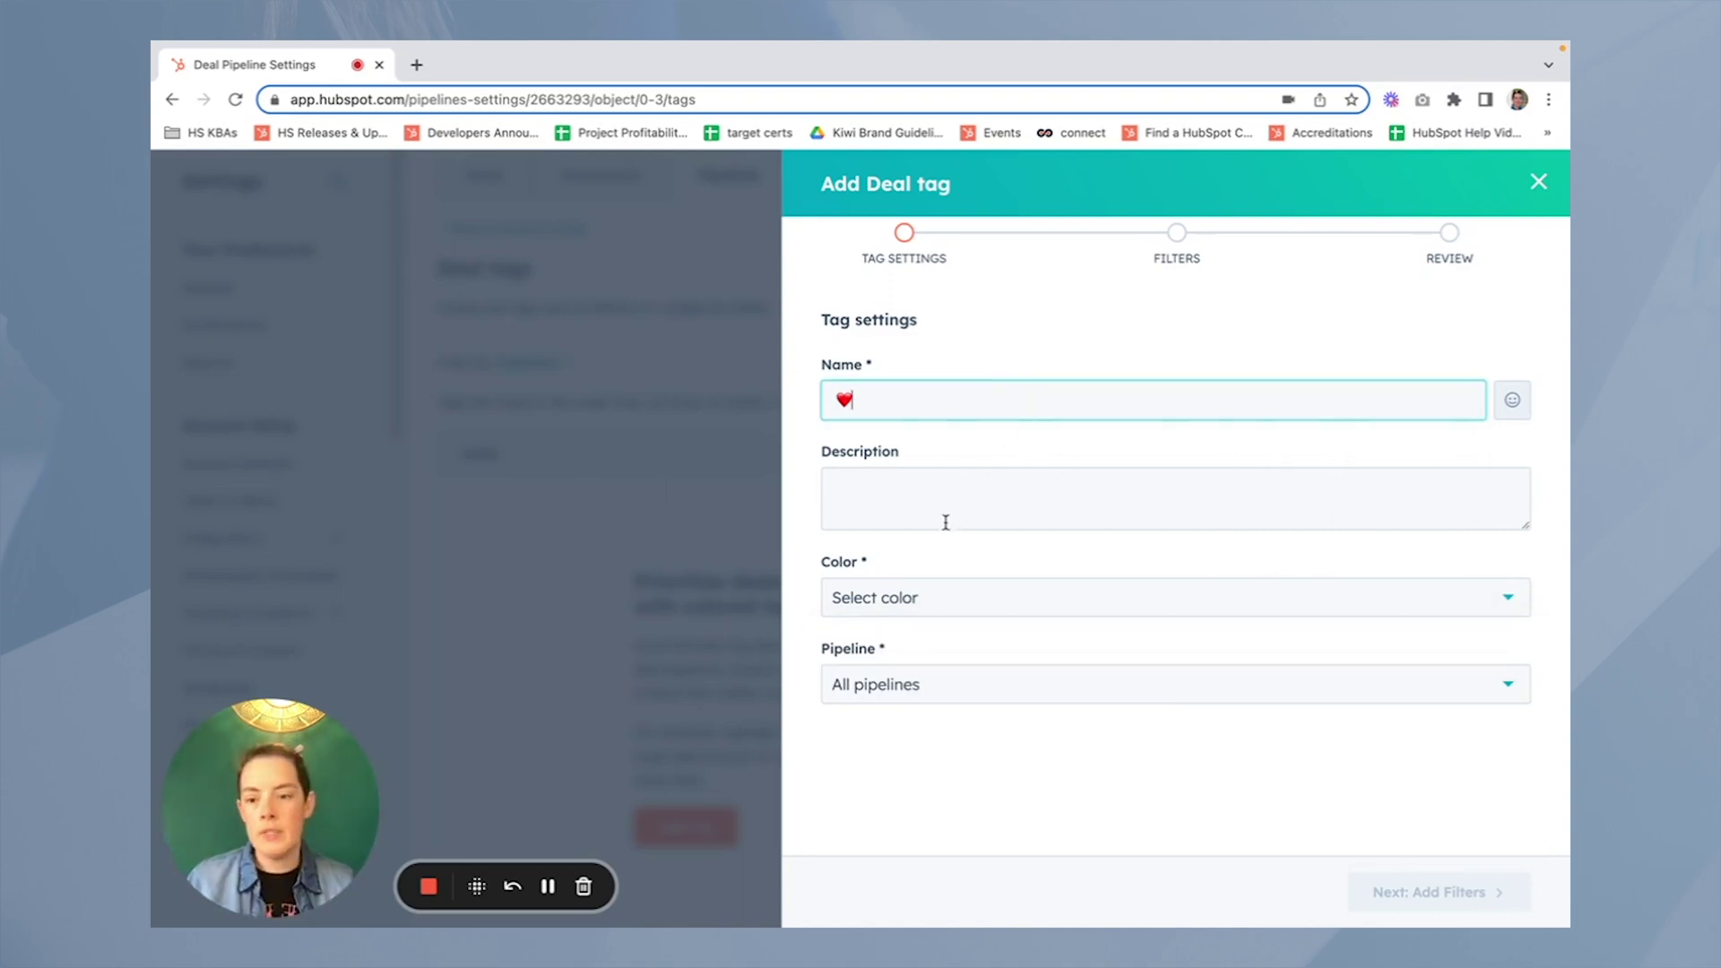
Enter the description 'Deals that have an amount over $10,000.'
left_click(934, 510)
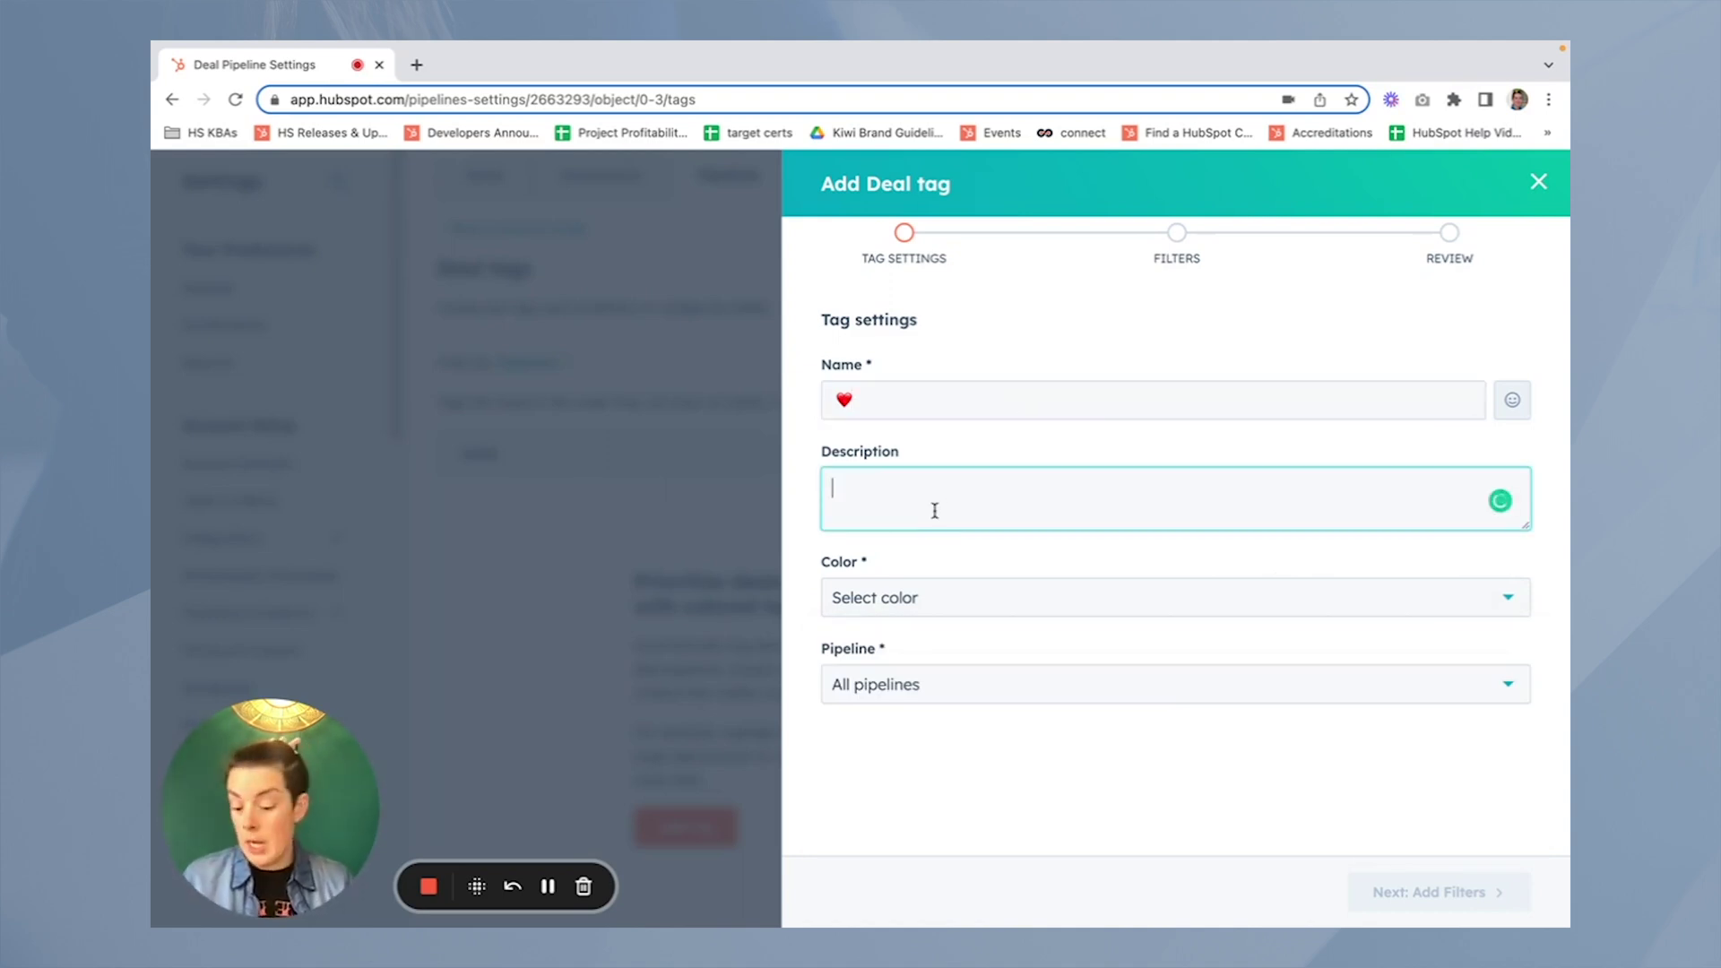
type("Deals that hav")
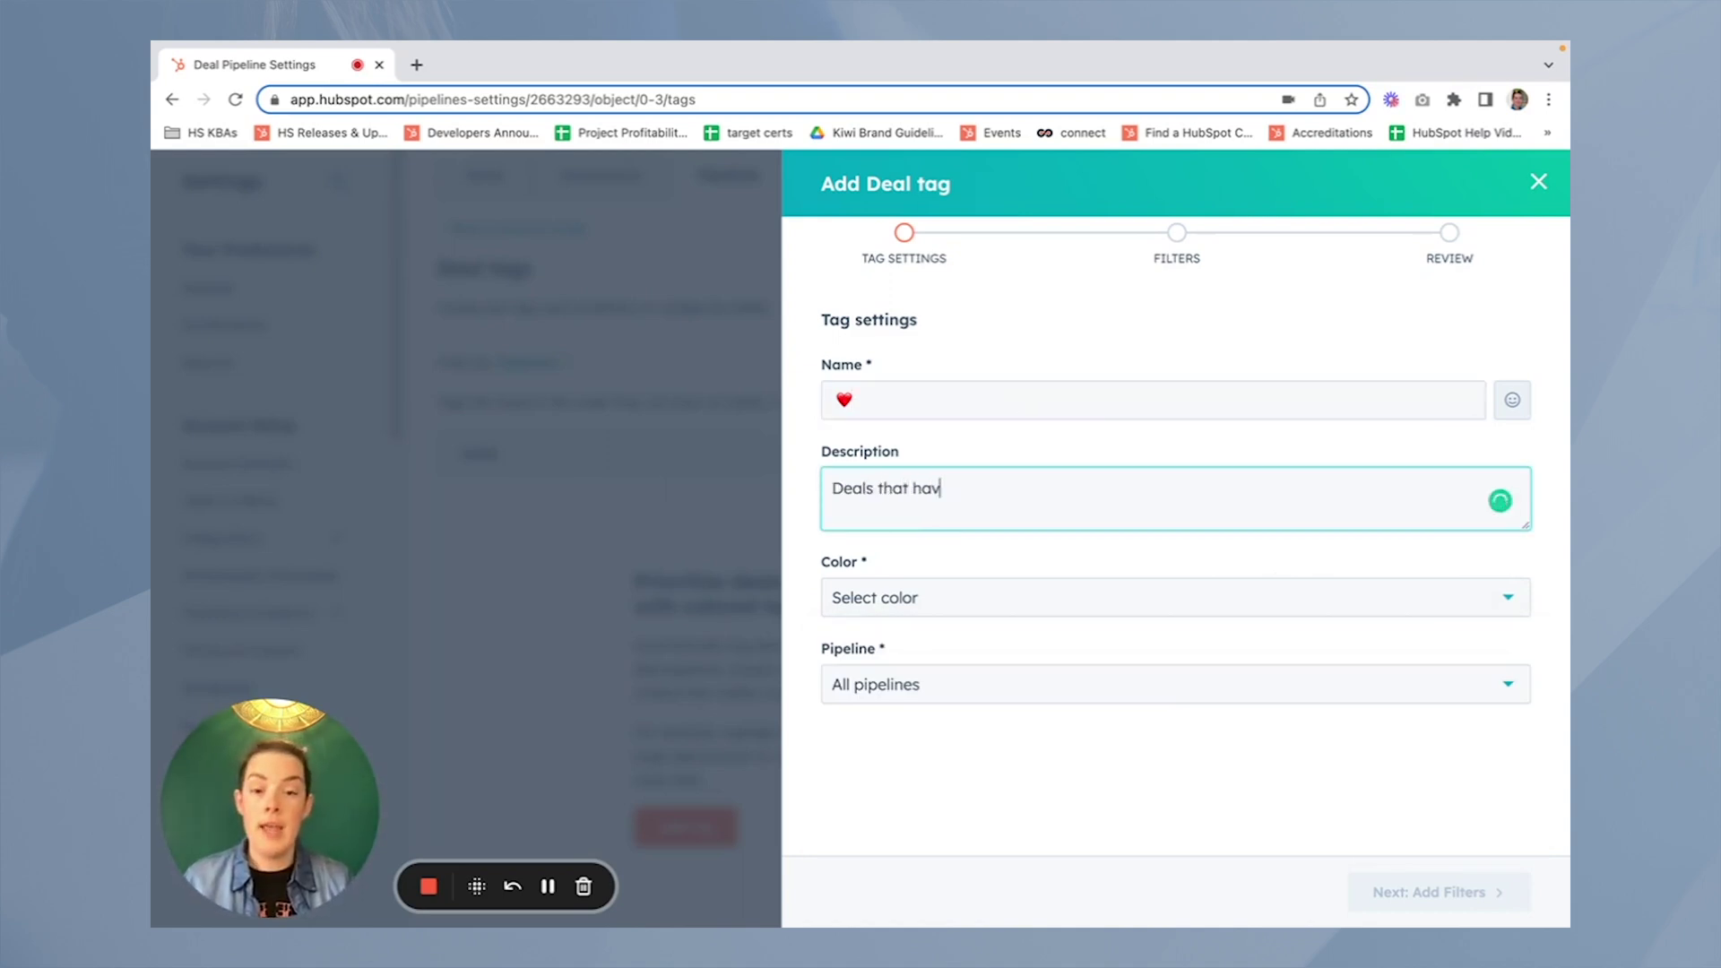
type("e an amount of")
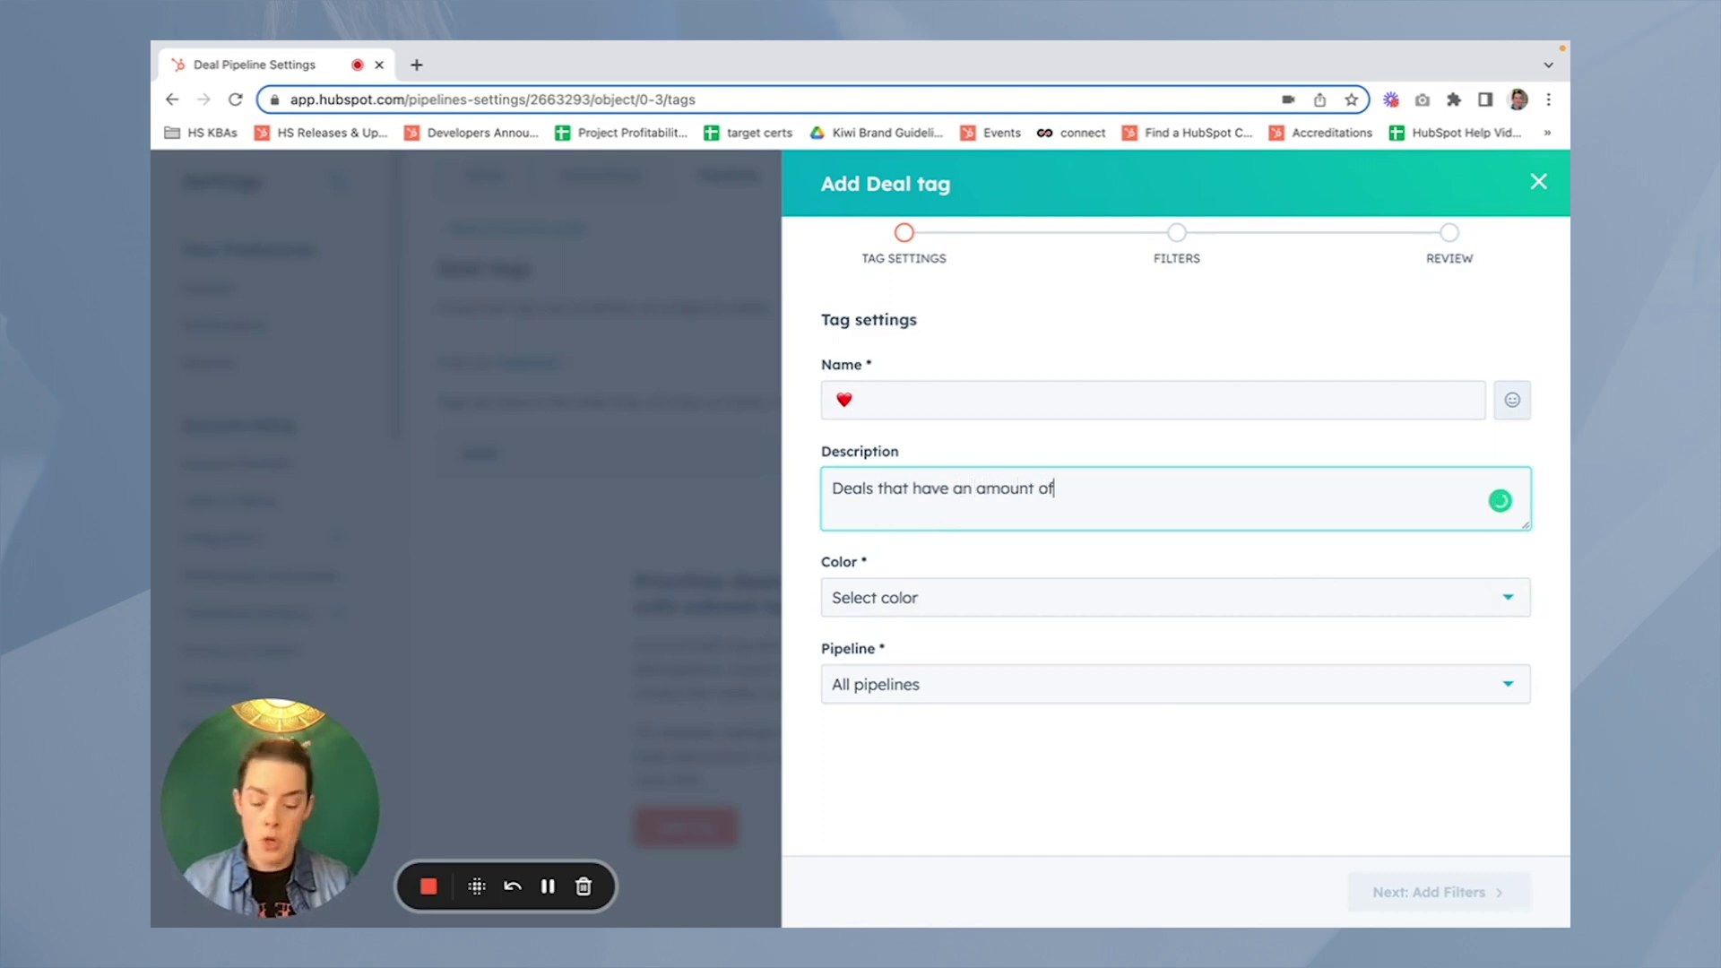
key("BackSpace")
type("ver $10,000.")
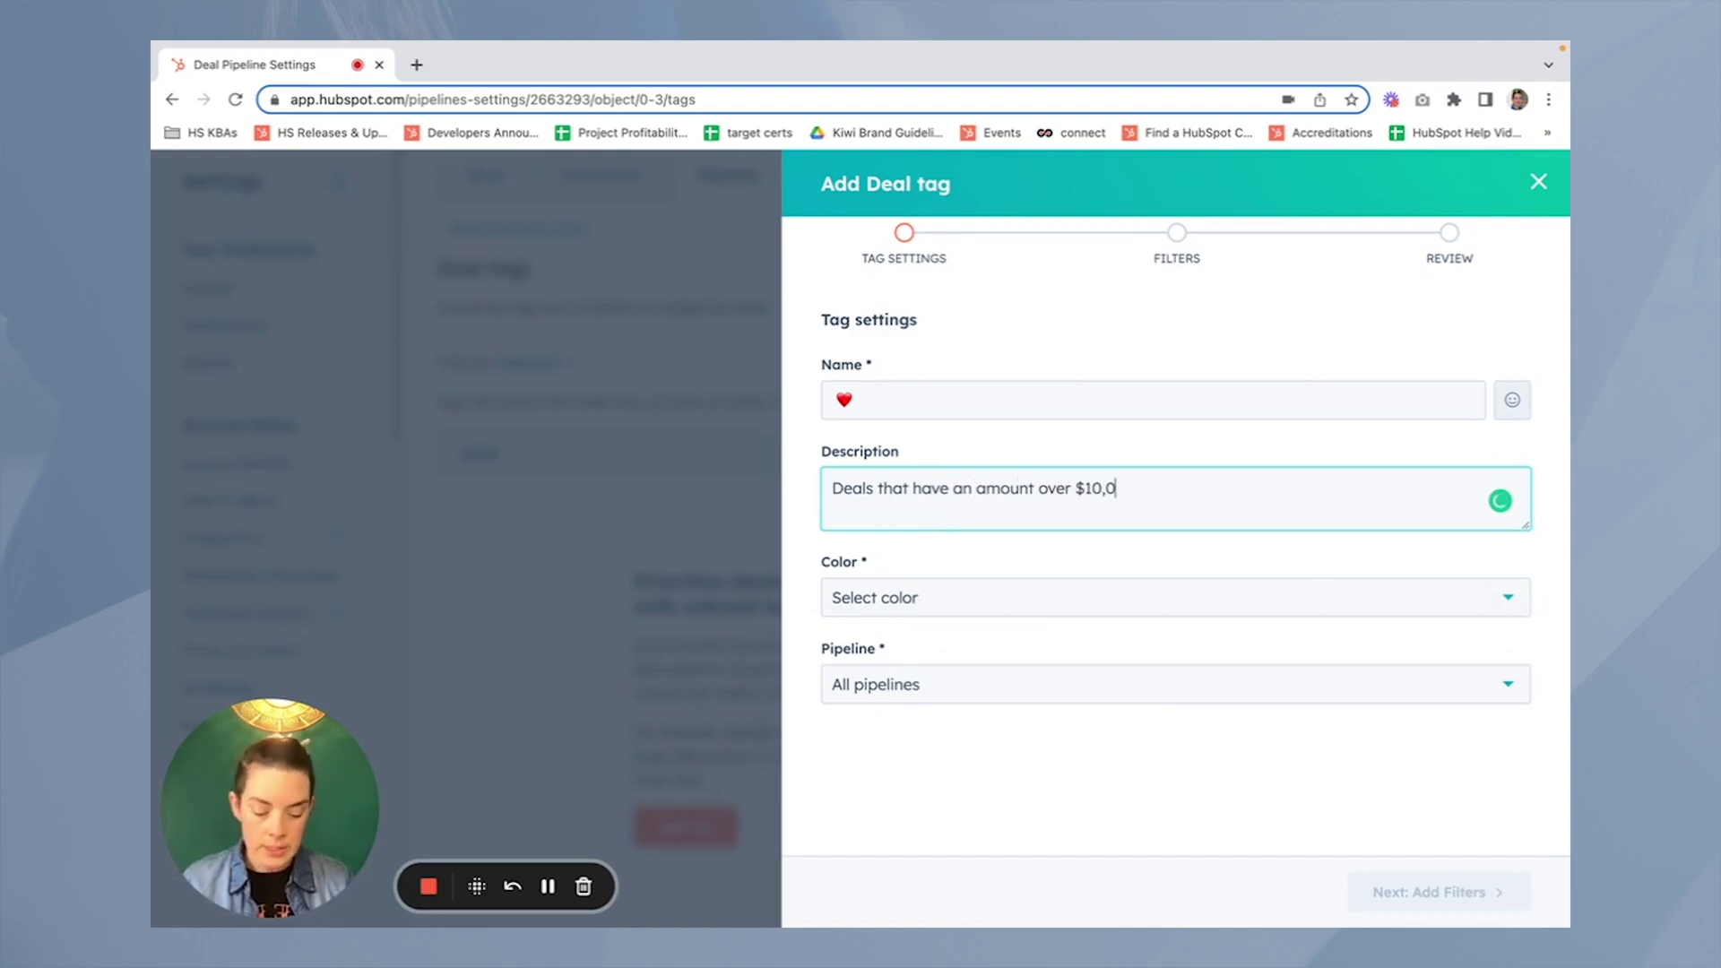
Type 10k after the heart so the tag is named ❤️ 10k
left_click(892, 409)
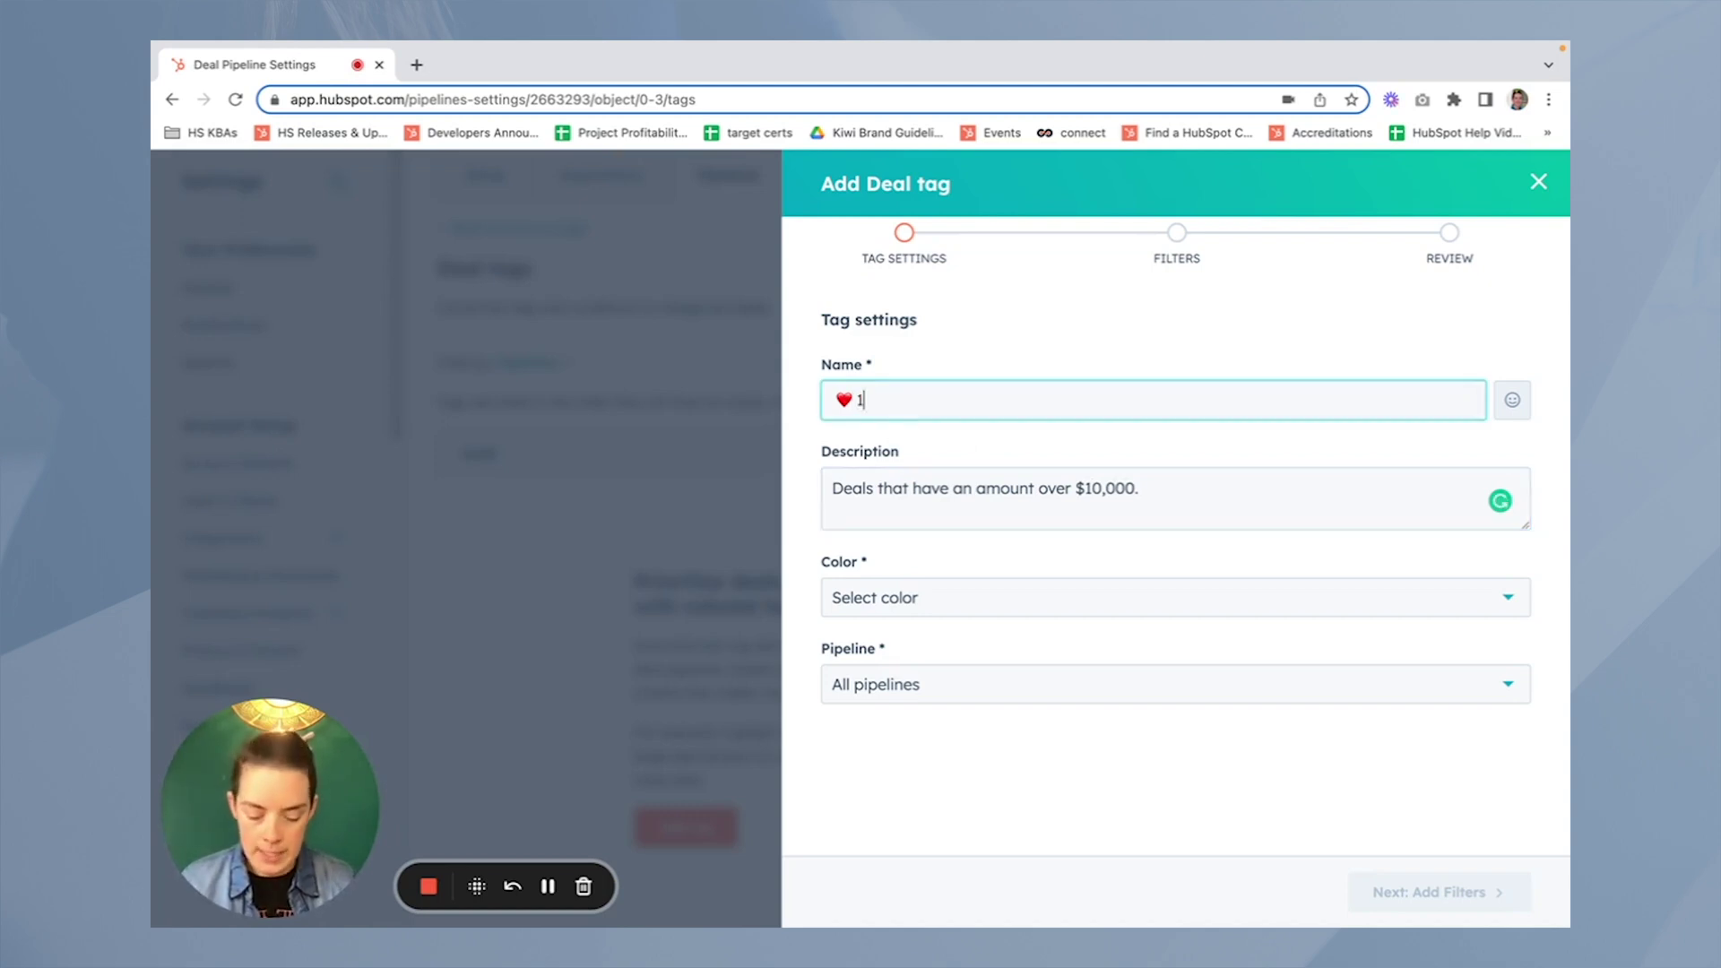
type("10")
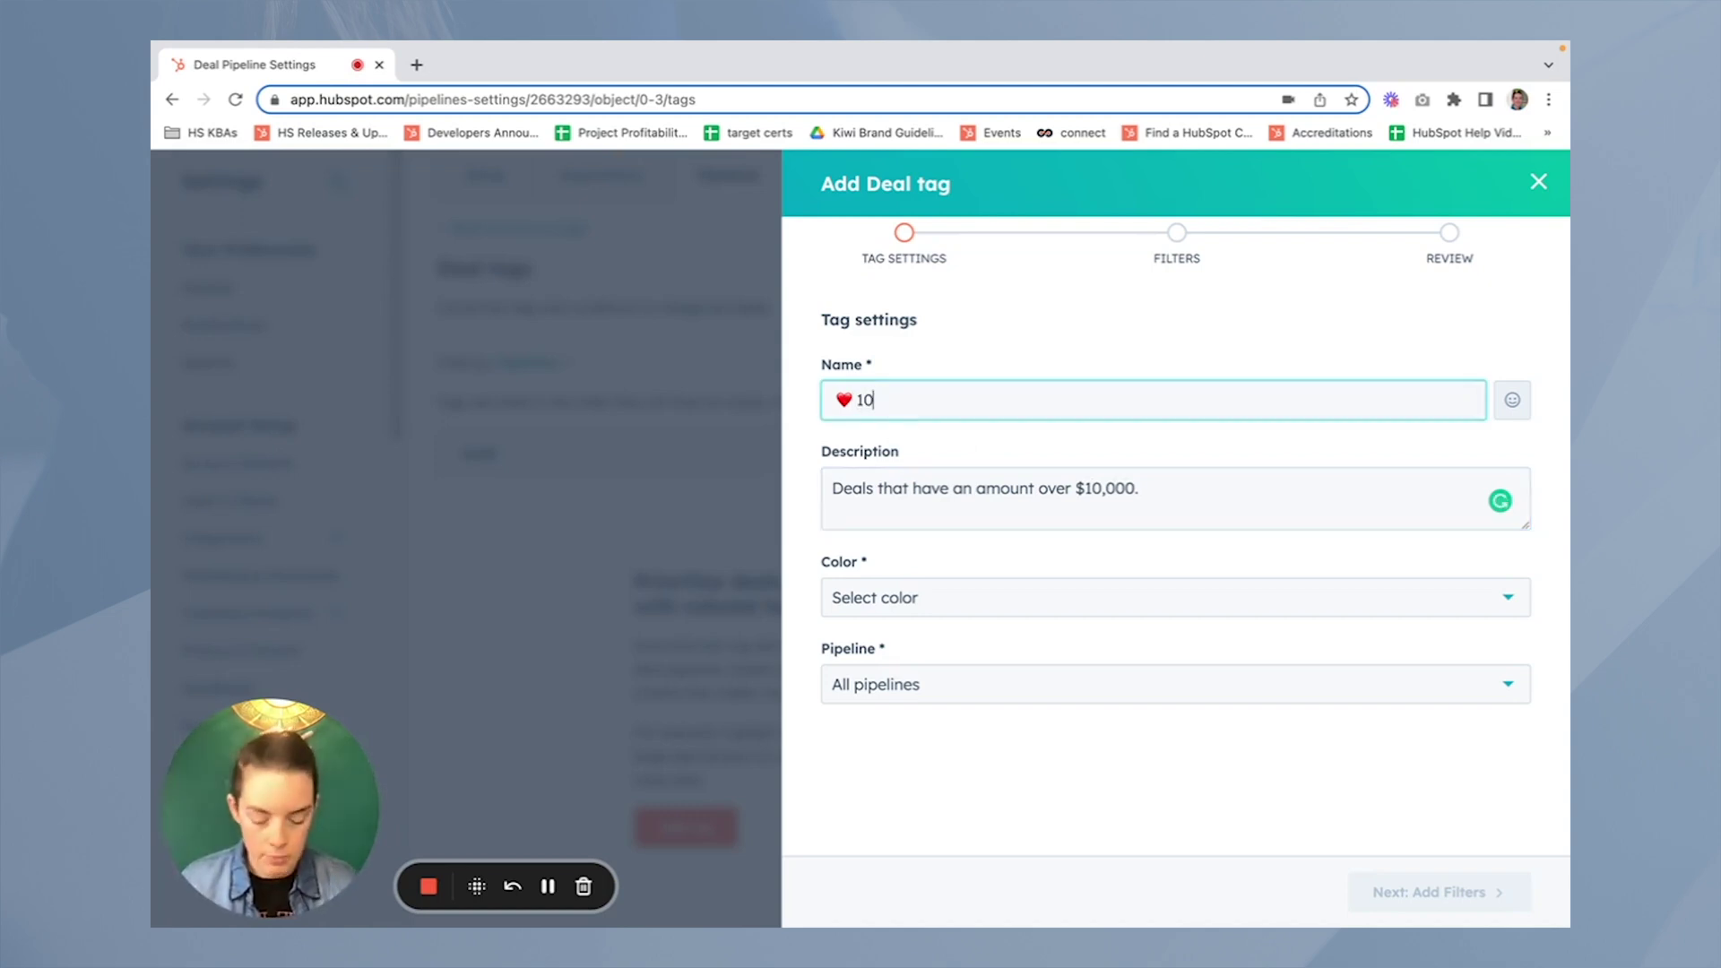
type("k")
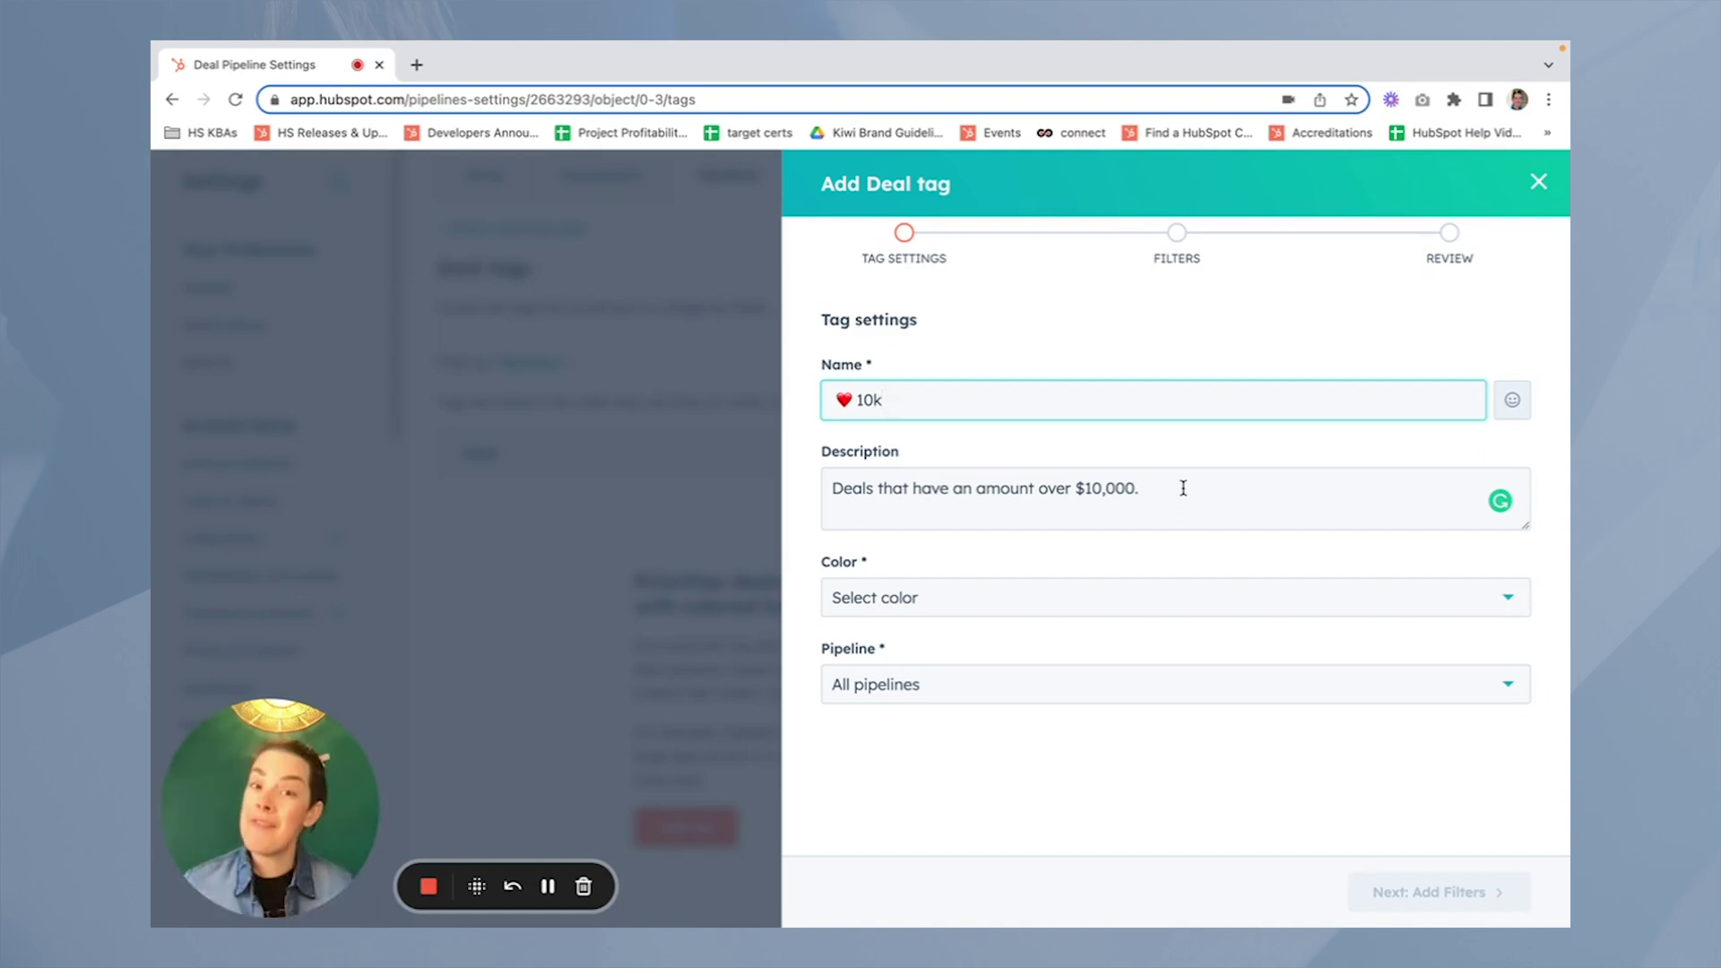
left_click(1052, 601)
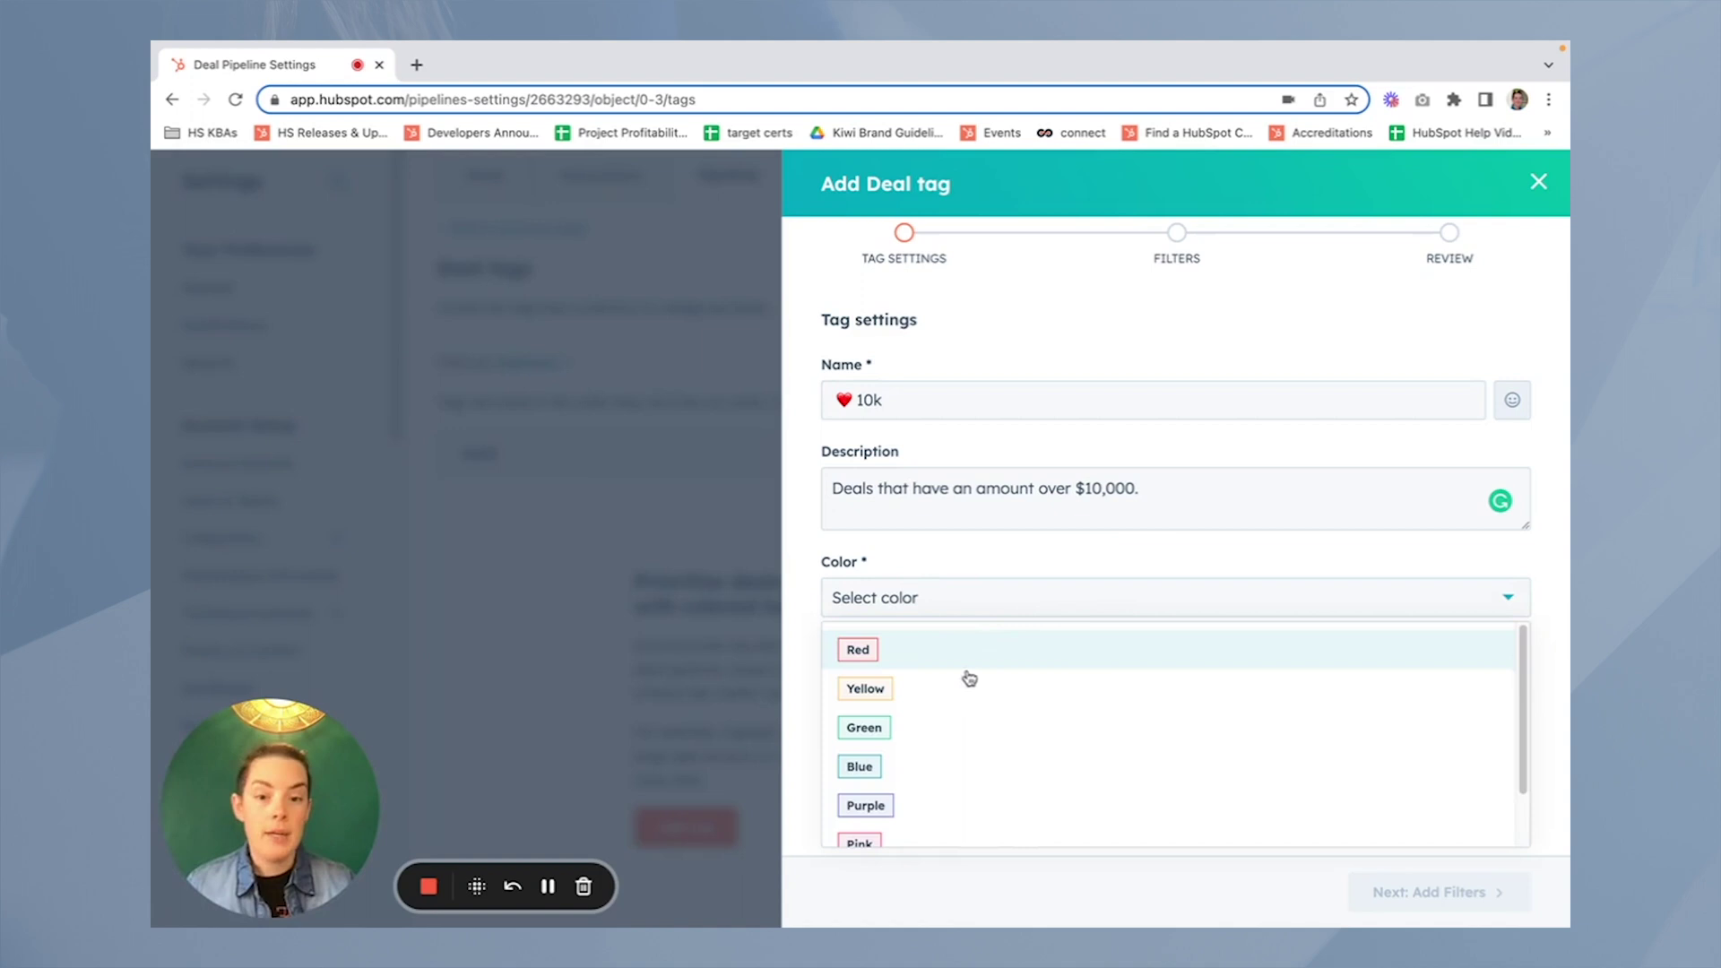
Set the tag colour to Yellow and its pipeline to Demo Sales Pipeline, then continue
left_click(893, 692)
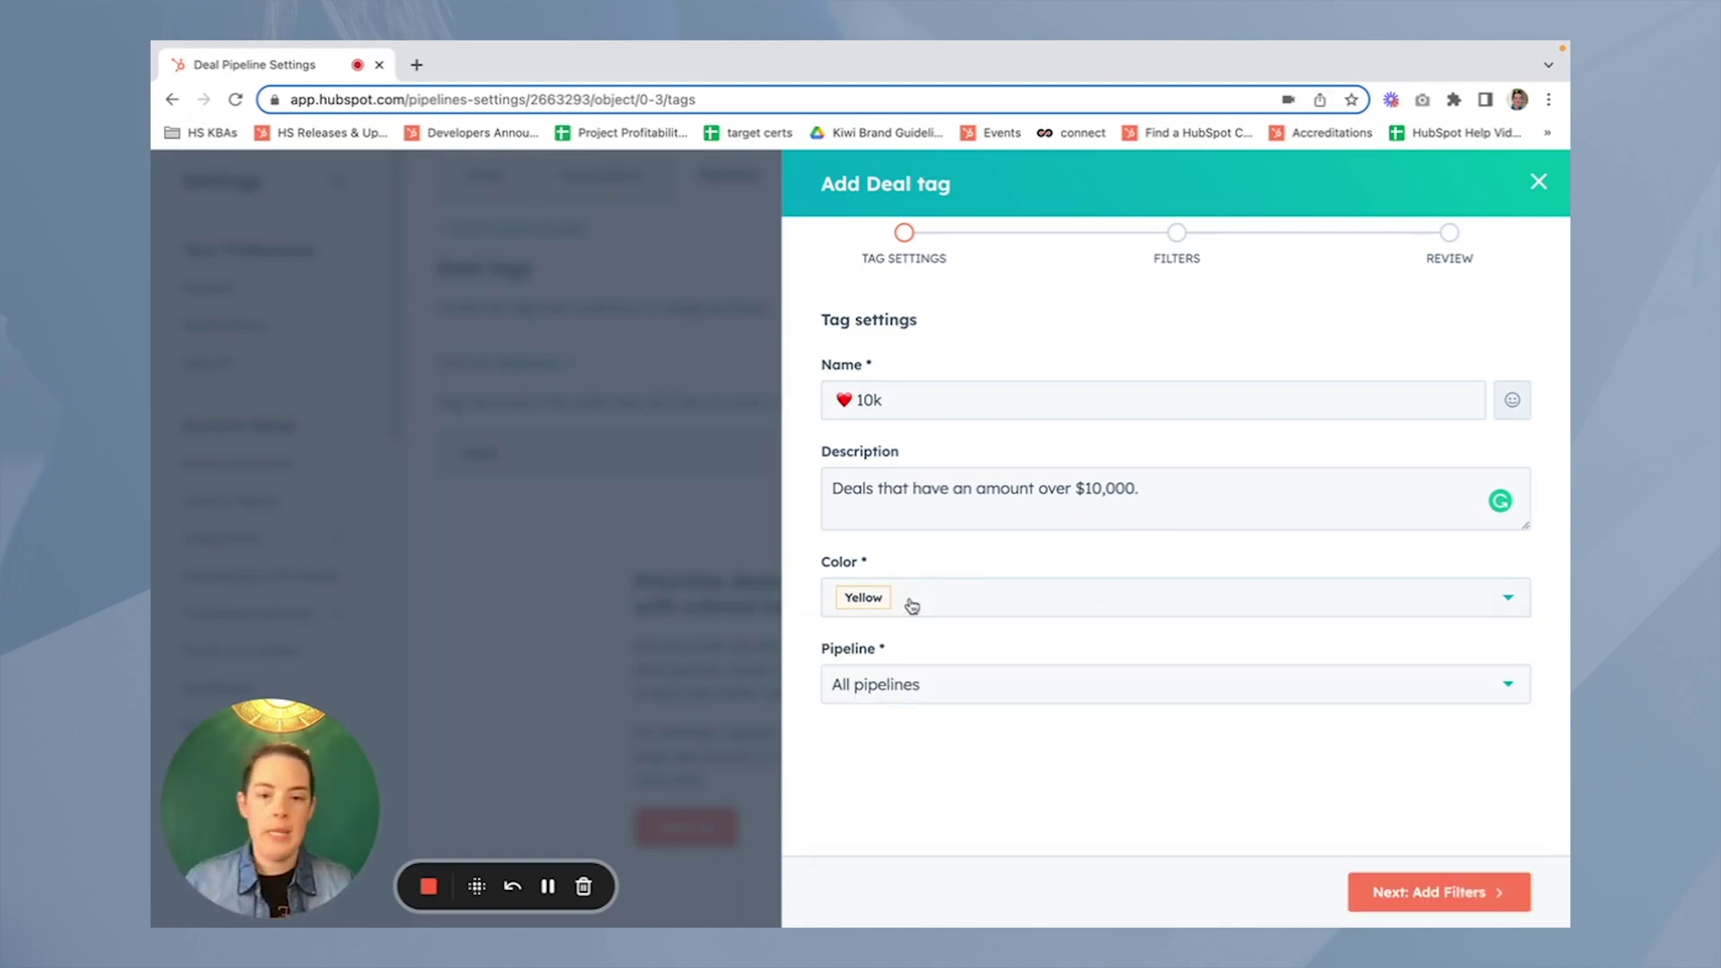
left_click(887, 686)
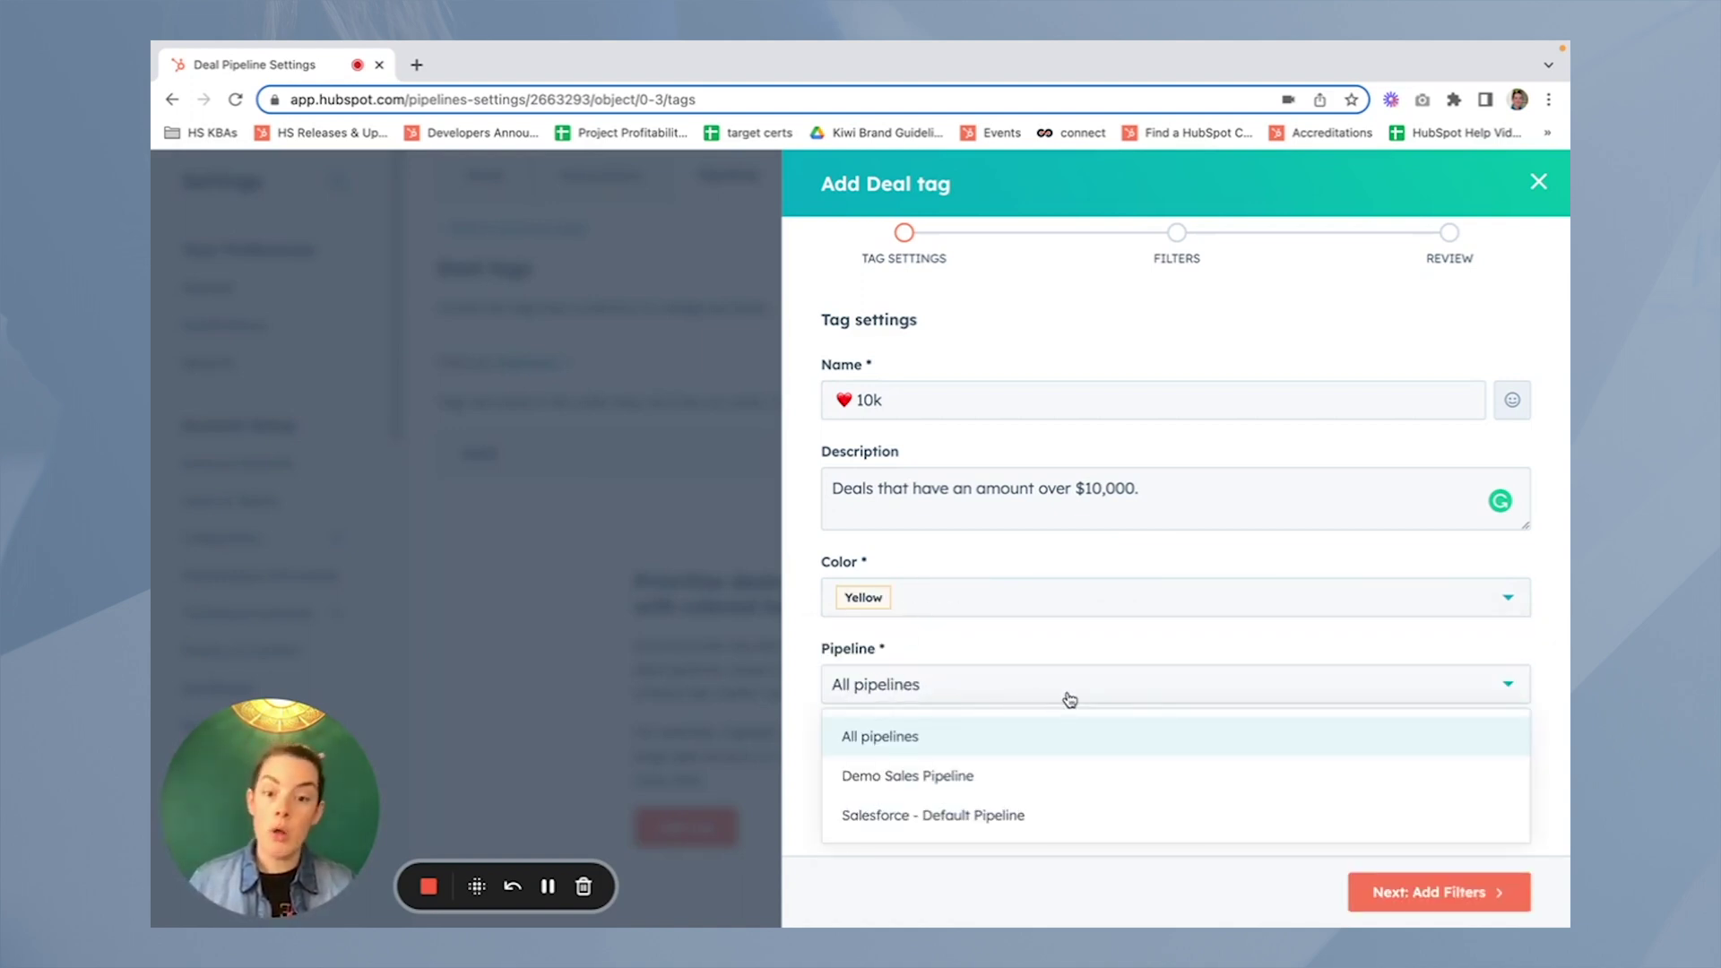
left_click(937, 699)
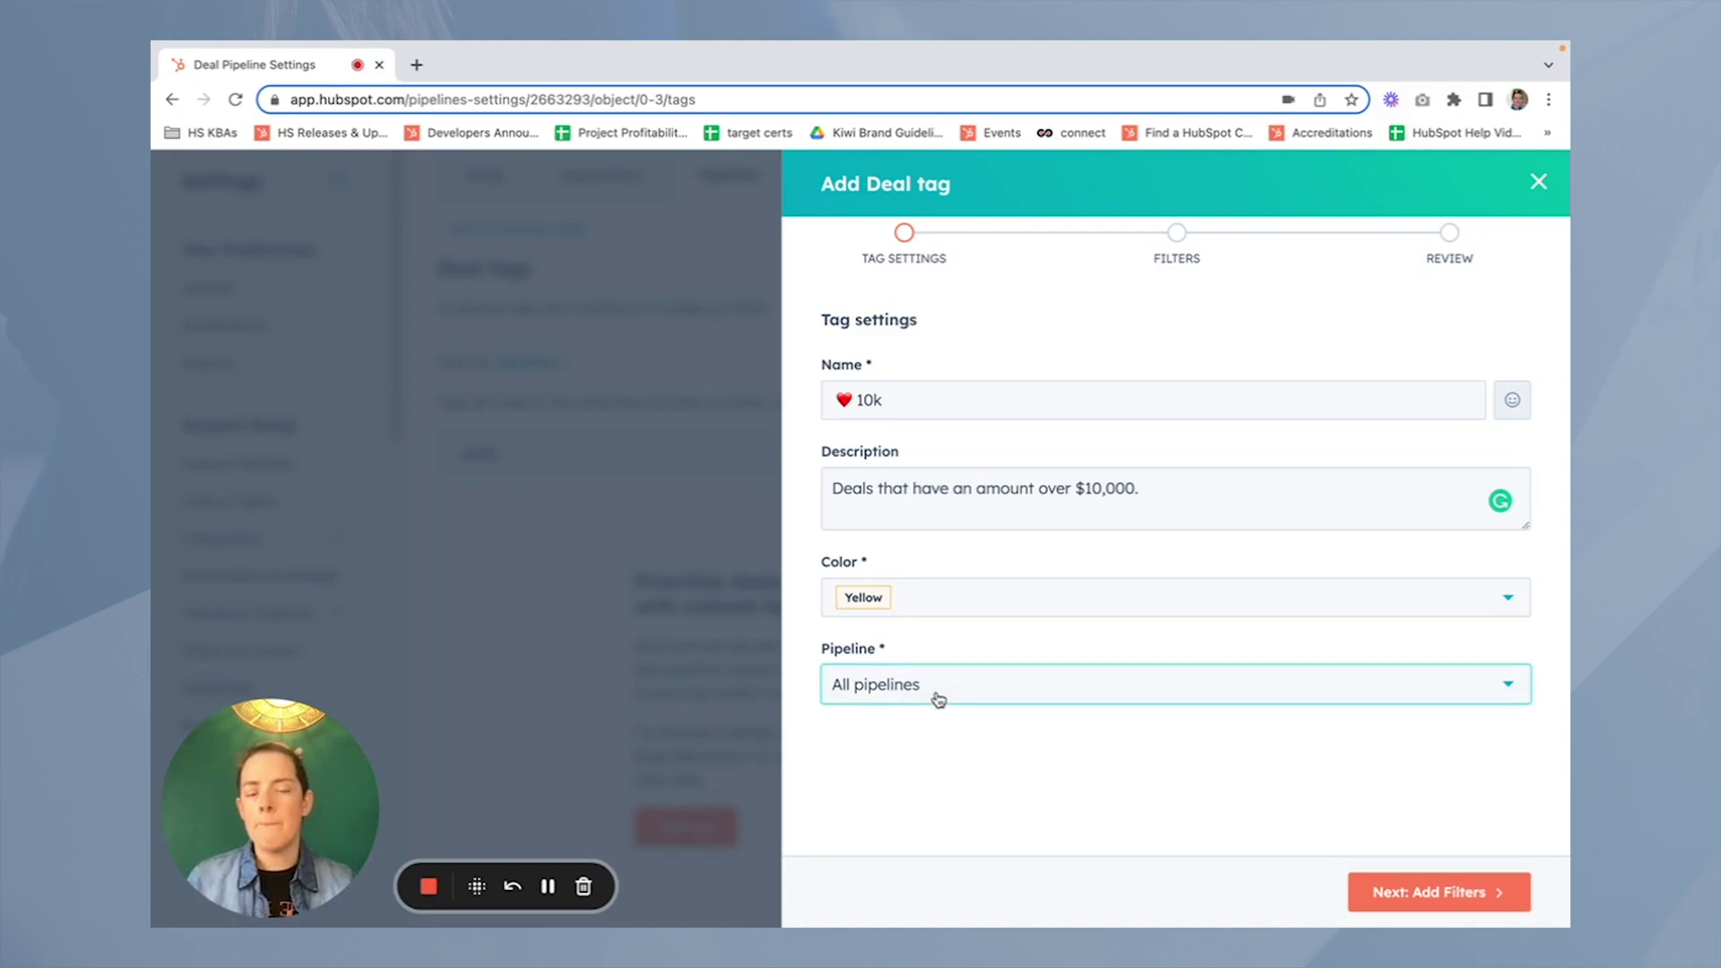
left_click(937, 699)
left_click(933, 775)
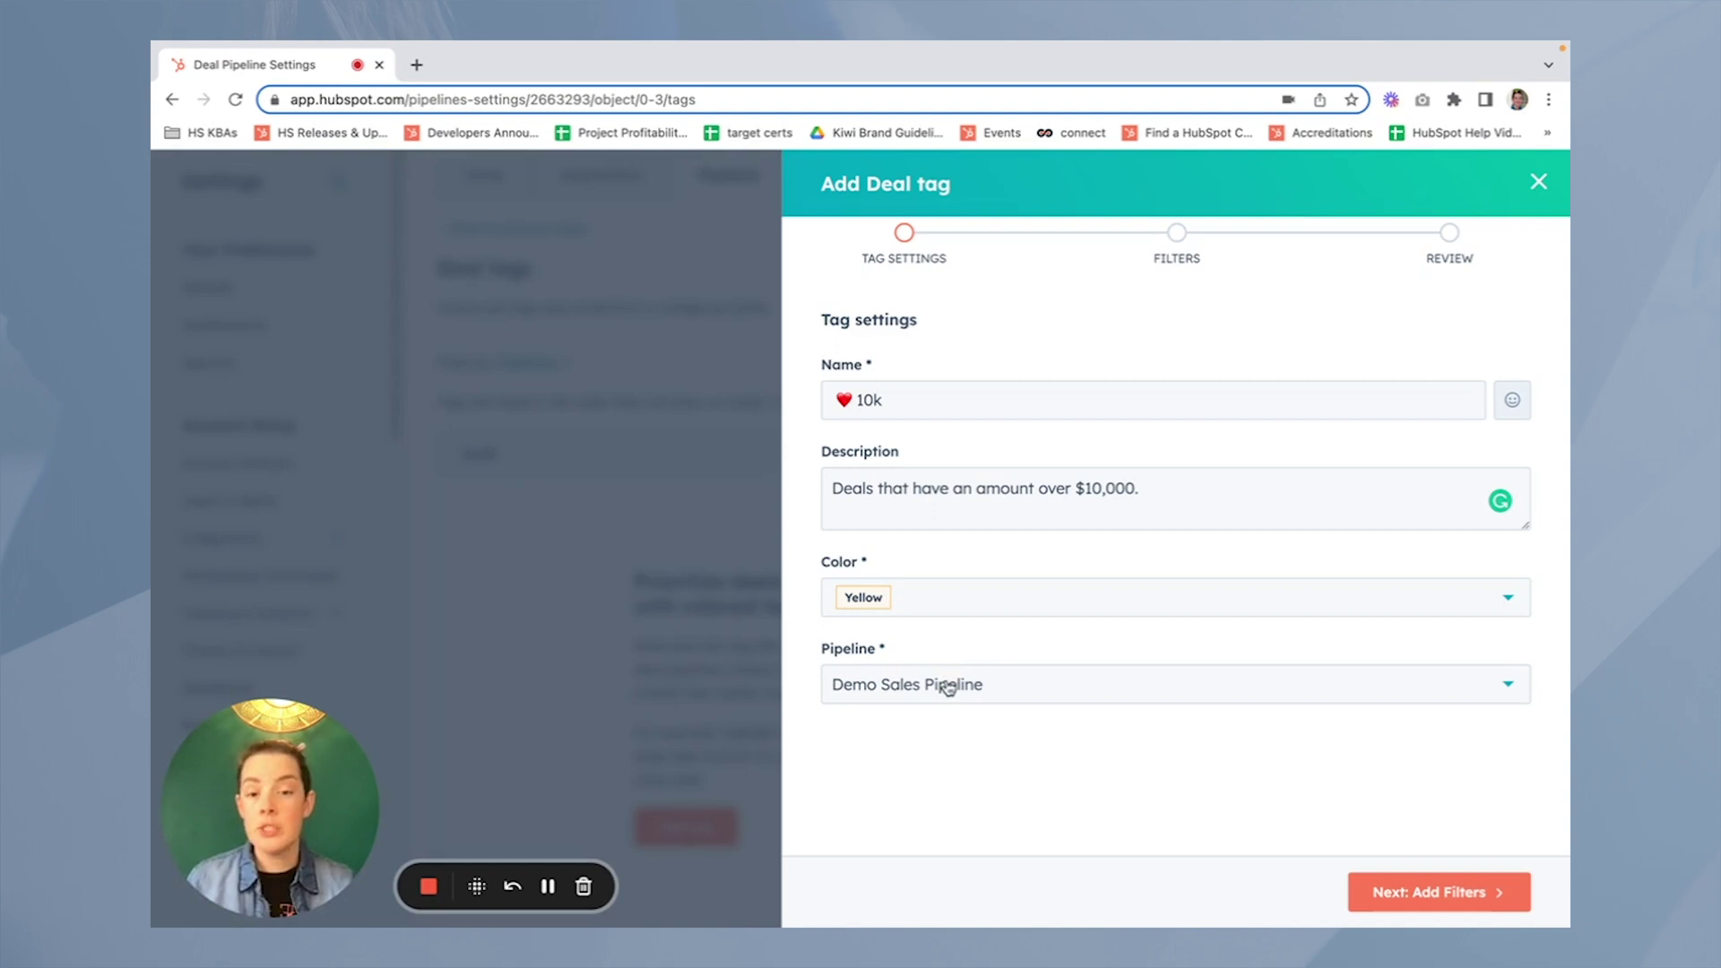
left_click(1451, 898)
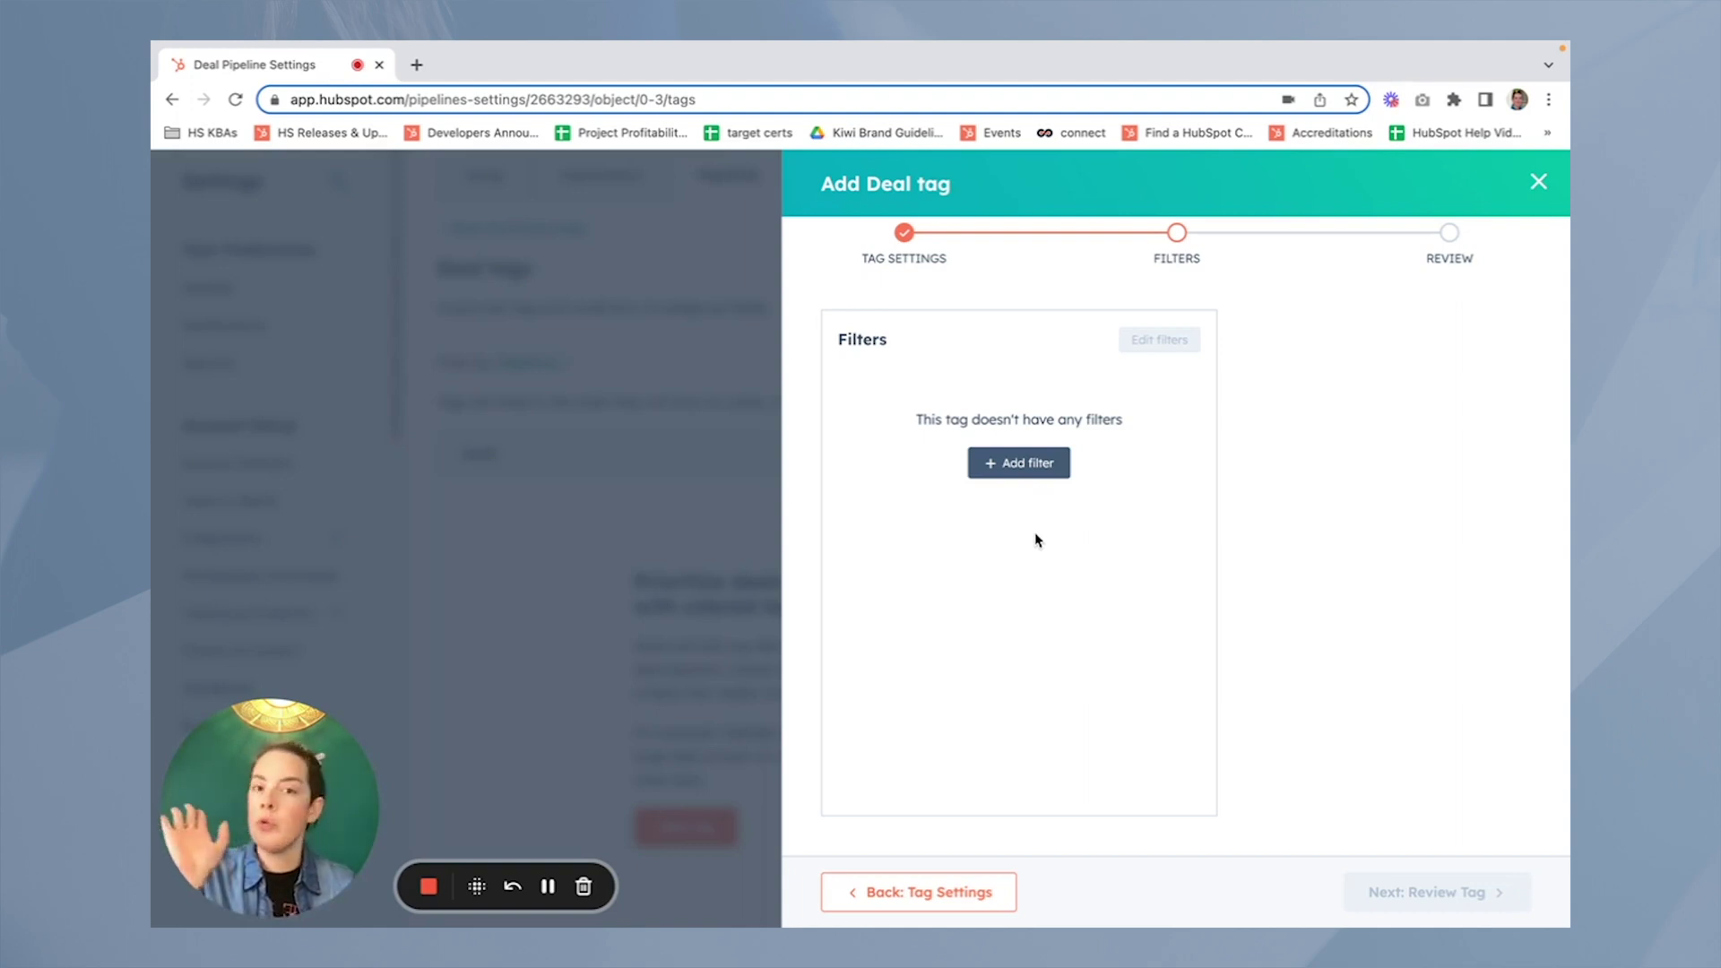
Add an Amount filter: is greater than or equal to 10,000
left_click(1016, 467)
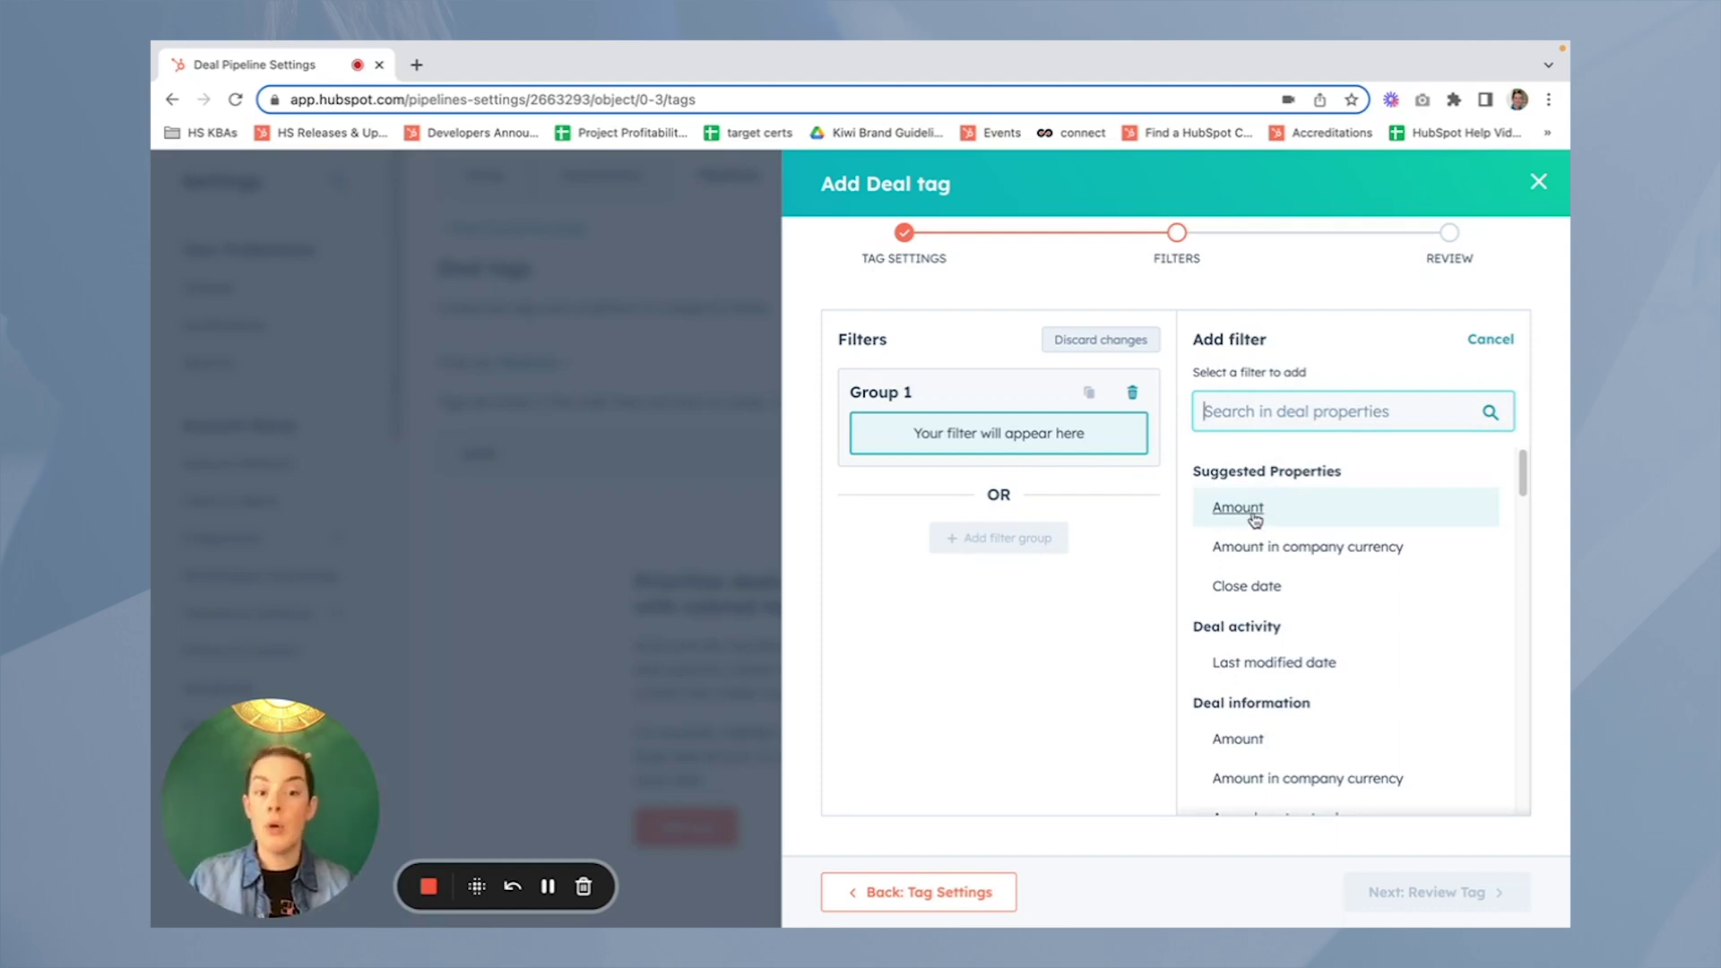
left_click(1254, 516)
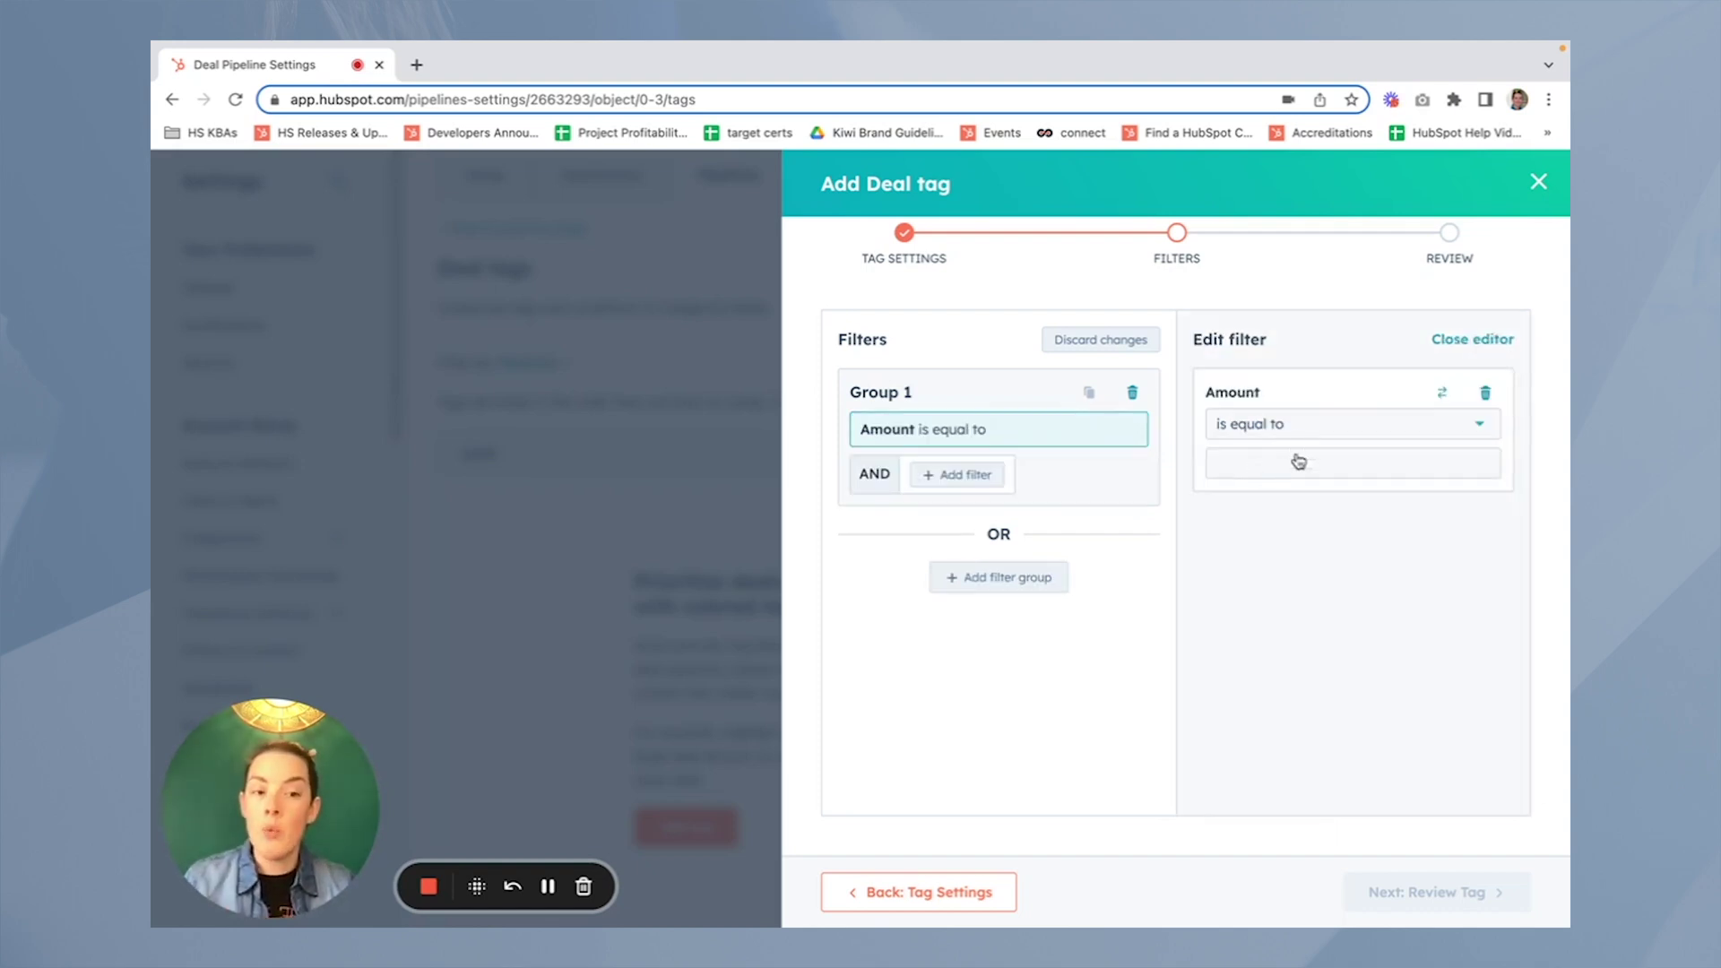
left_click(1300, 425)
scroll(1317, 610, "down", 2)
left_click(1339, 615)
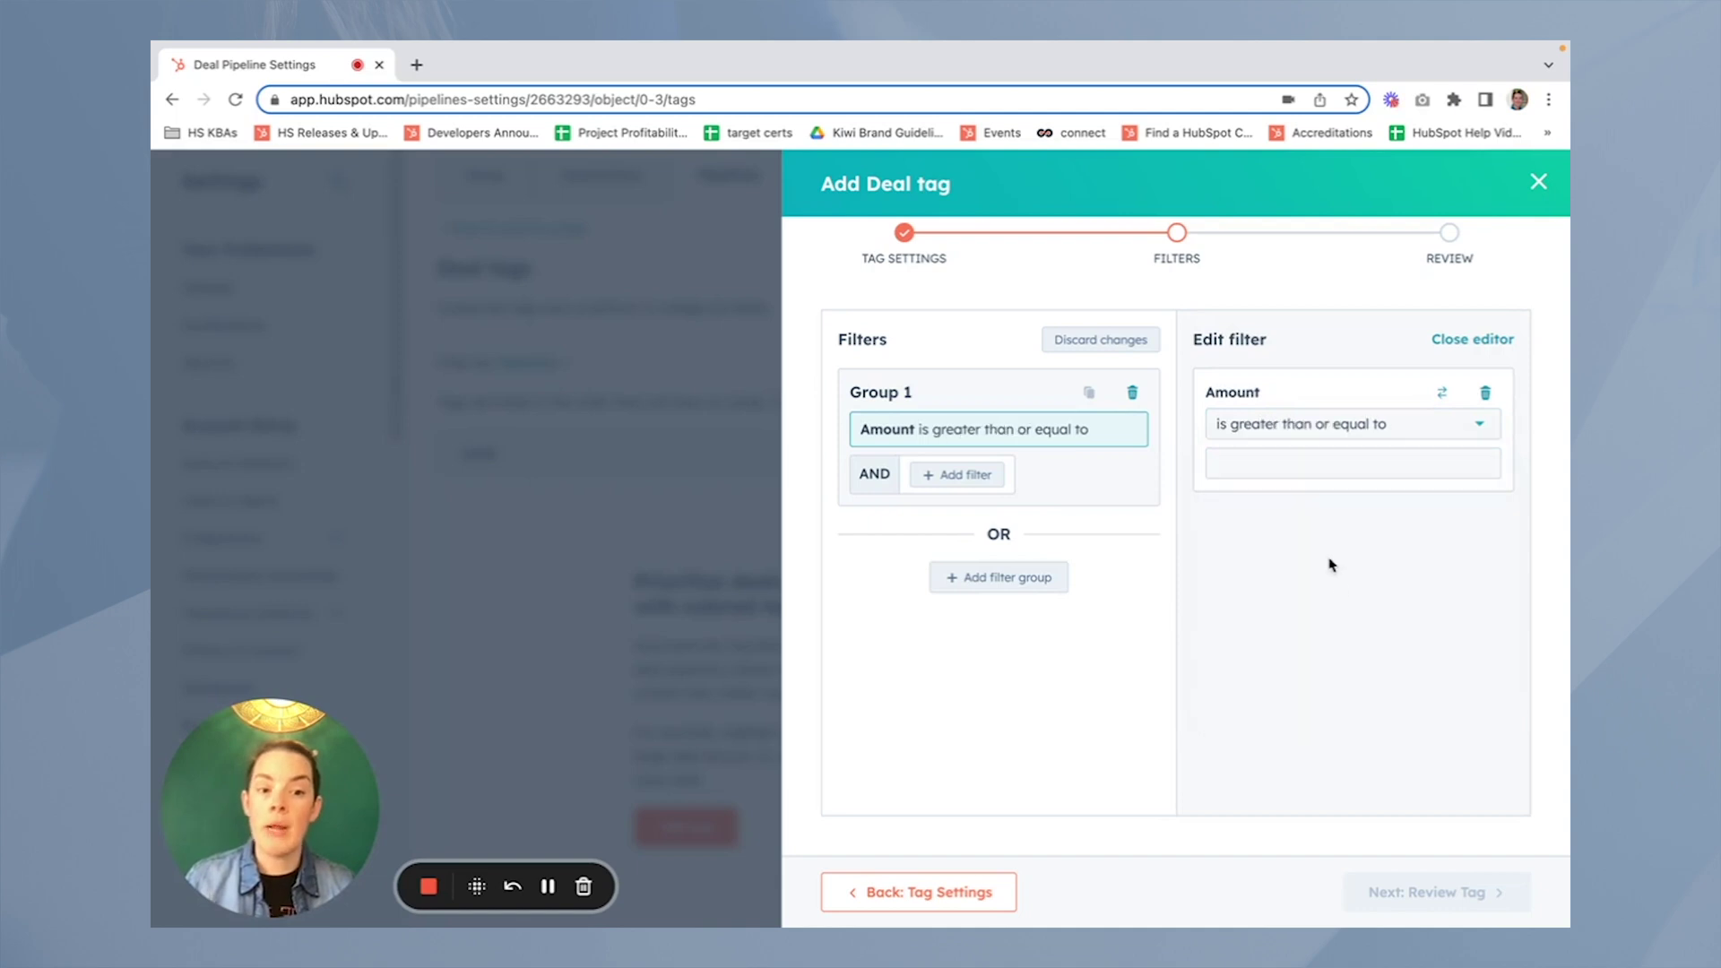
left_click(1304, 464)
type("10,00")
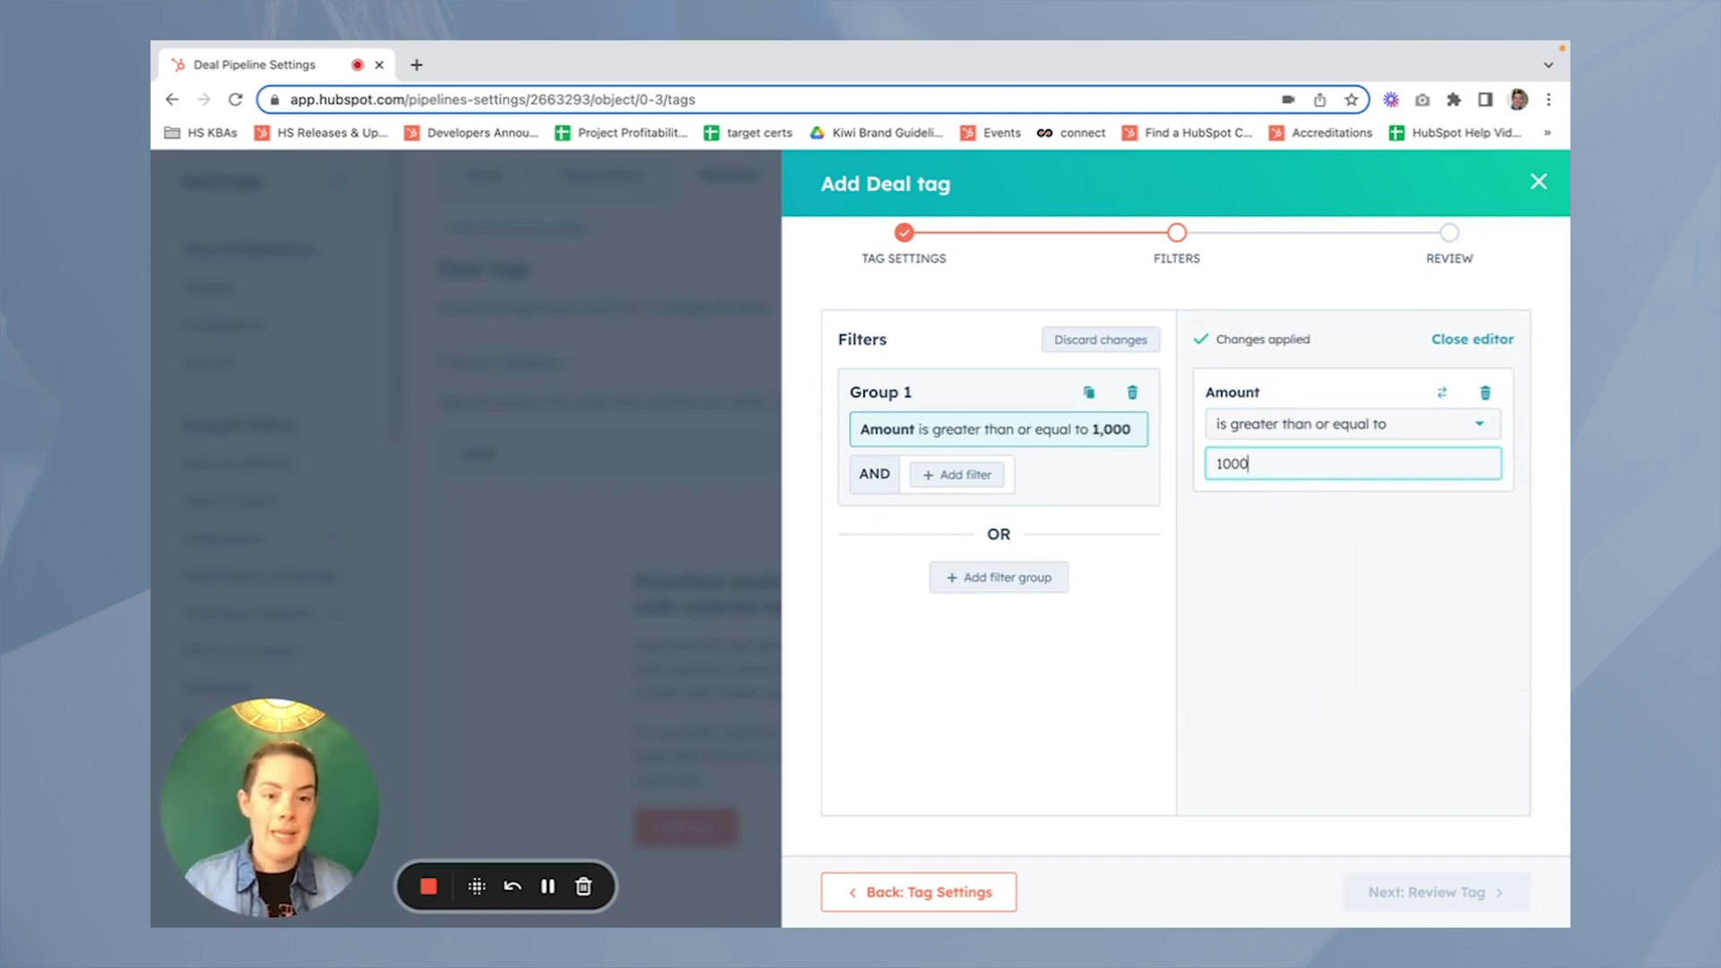
type("0")
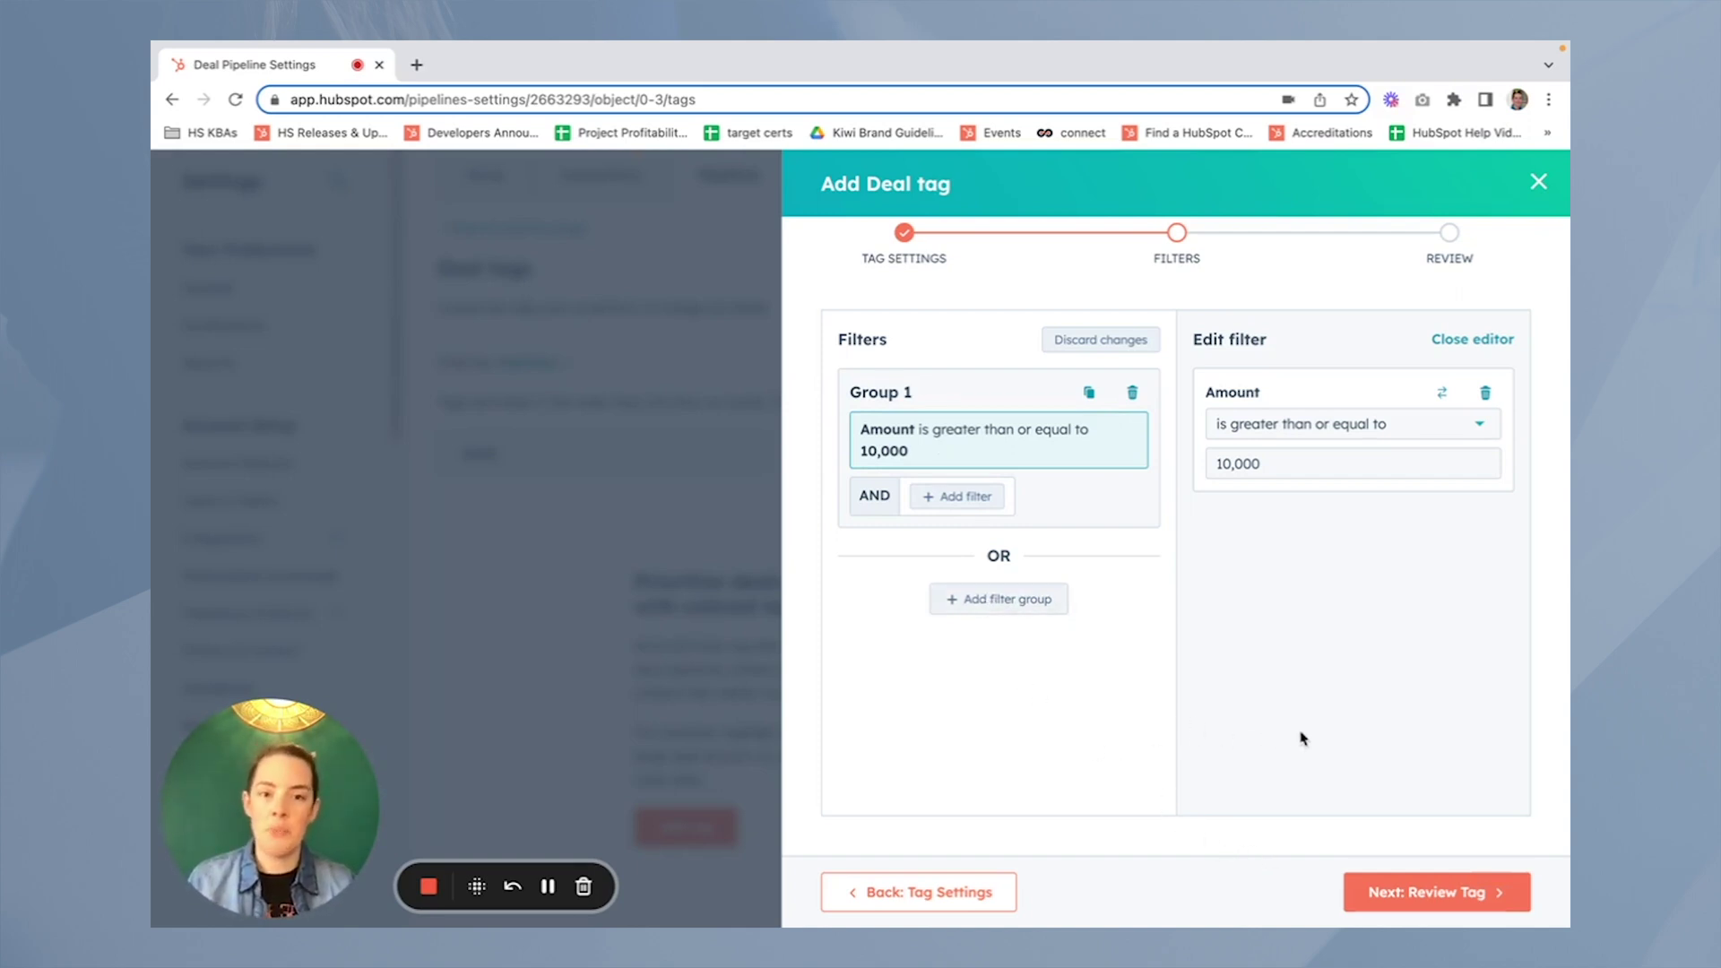
Review and save the ❤️ 10k deal tag
left_click(1386, 892)
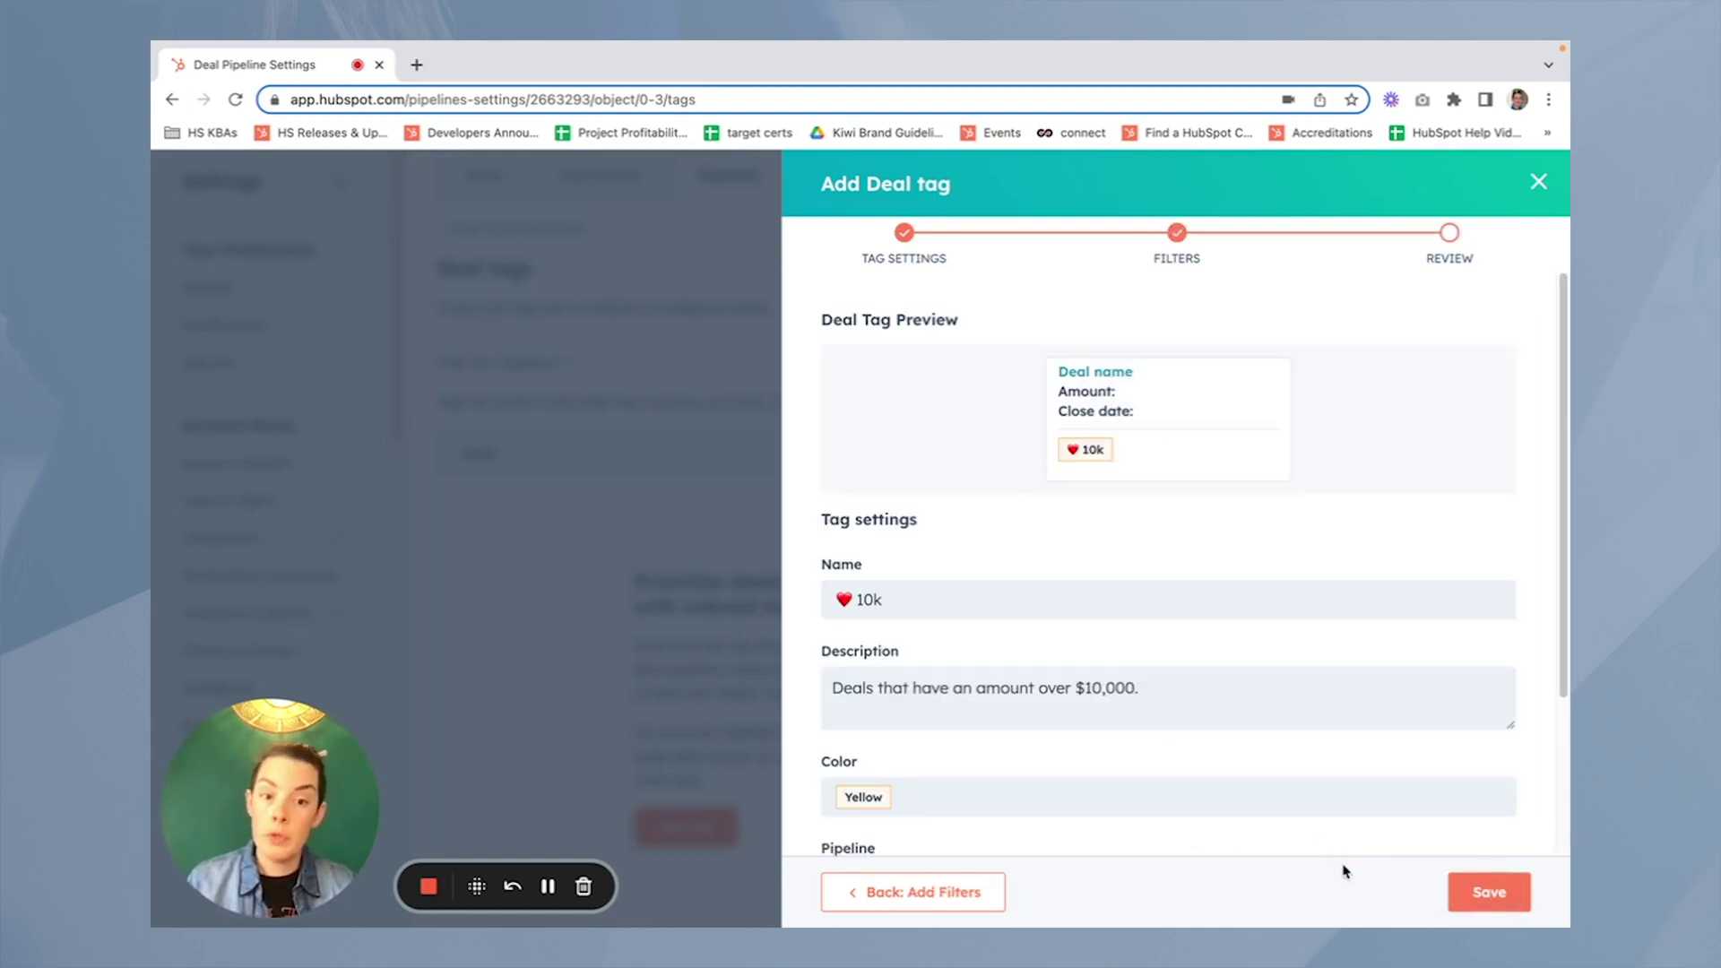
scroll(1178, 715, "down", 2)
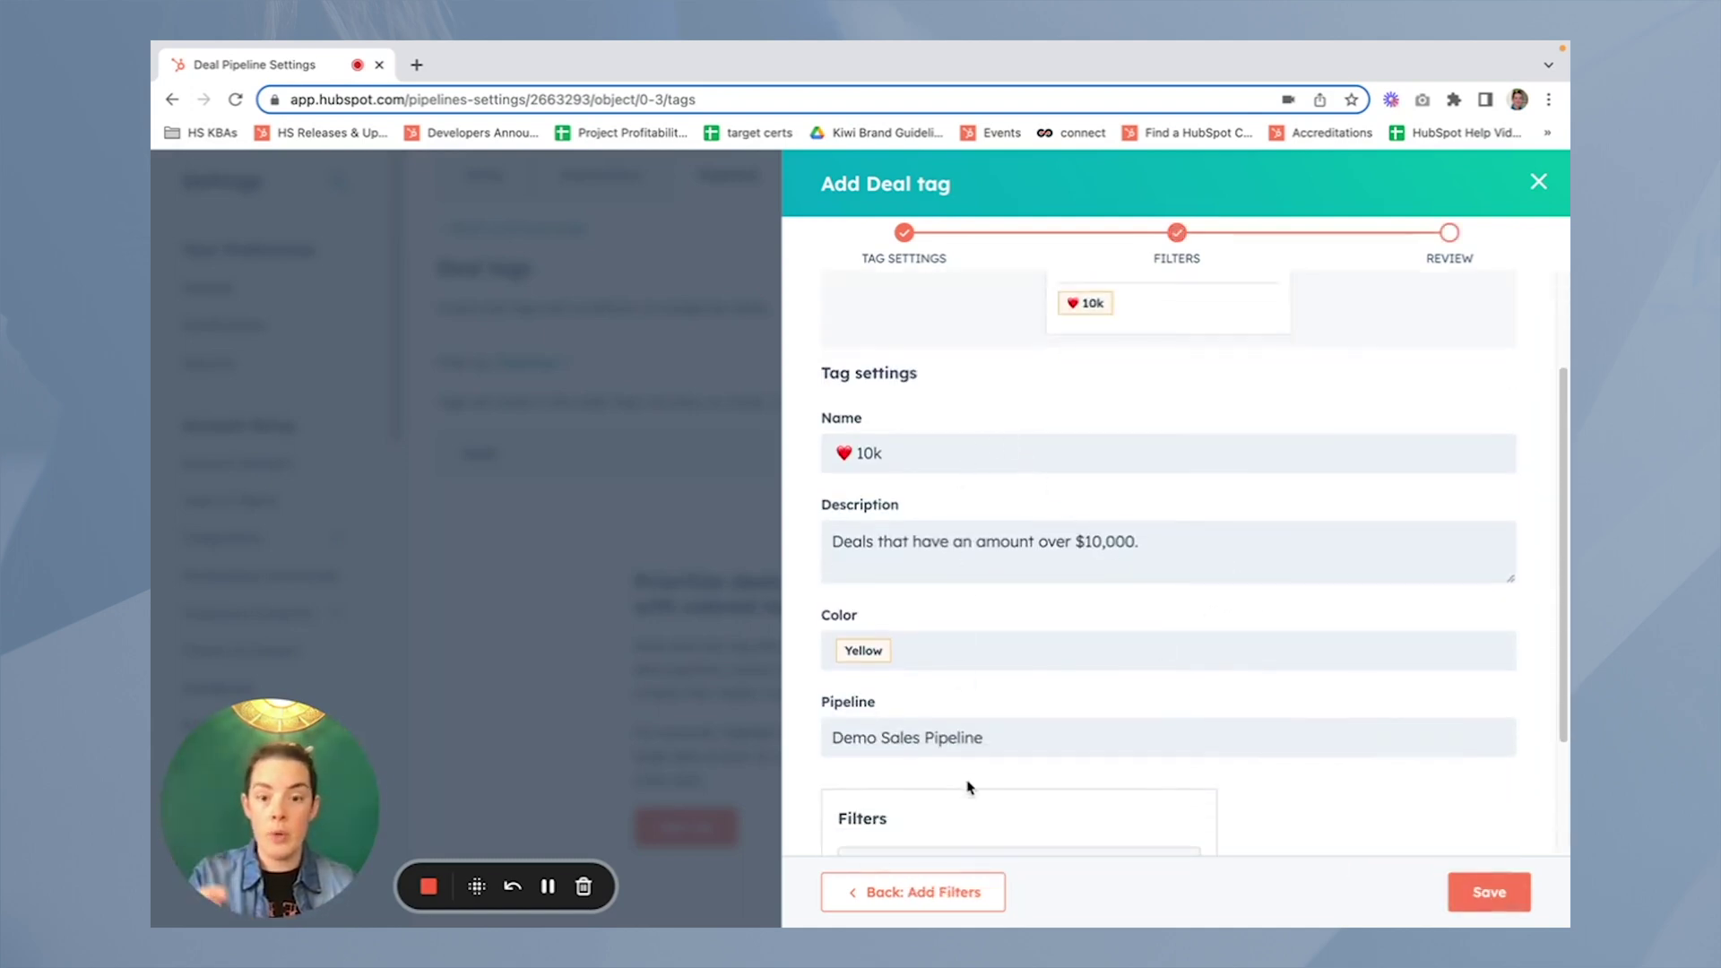
scroll(1022, 756, "down", 2)
left_click(1474, 907)
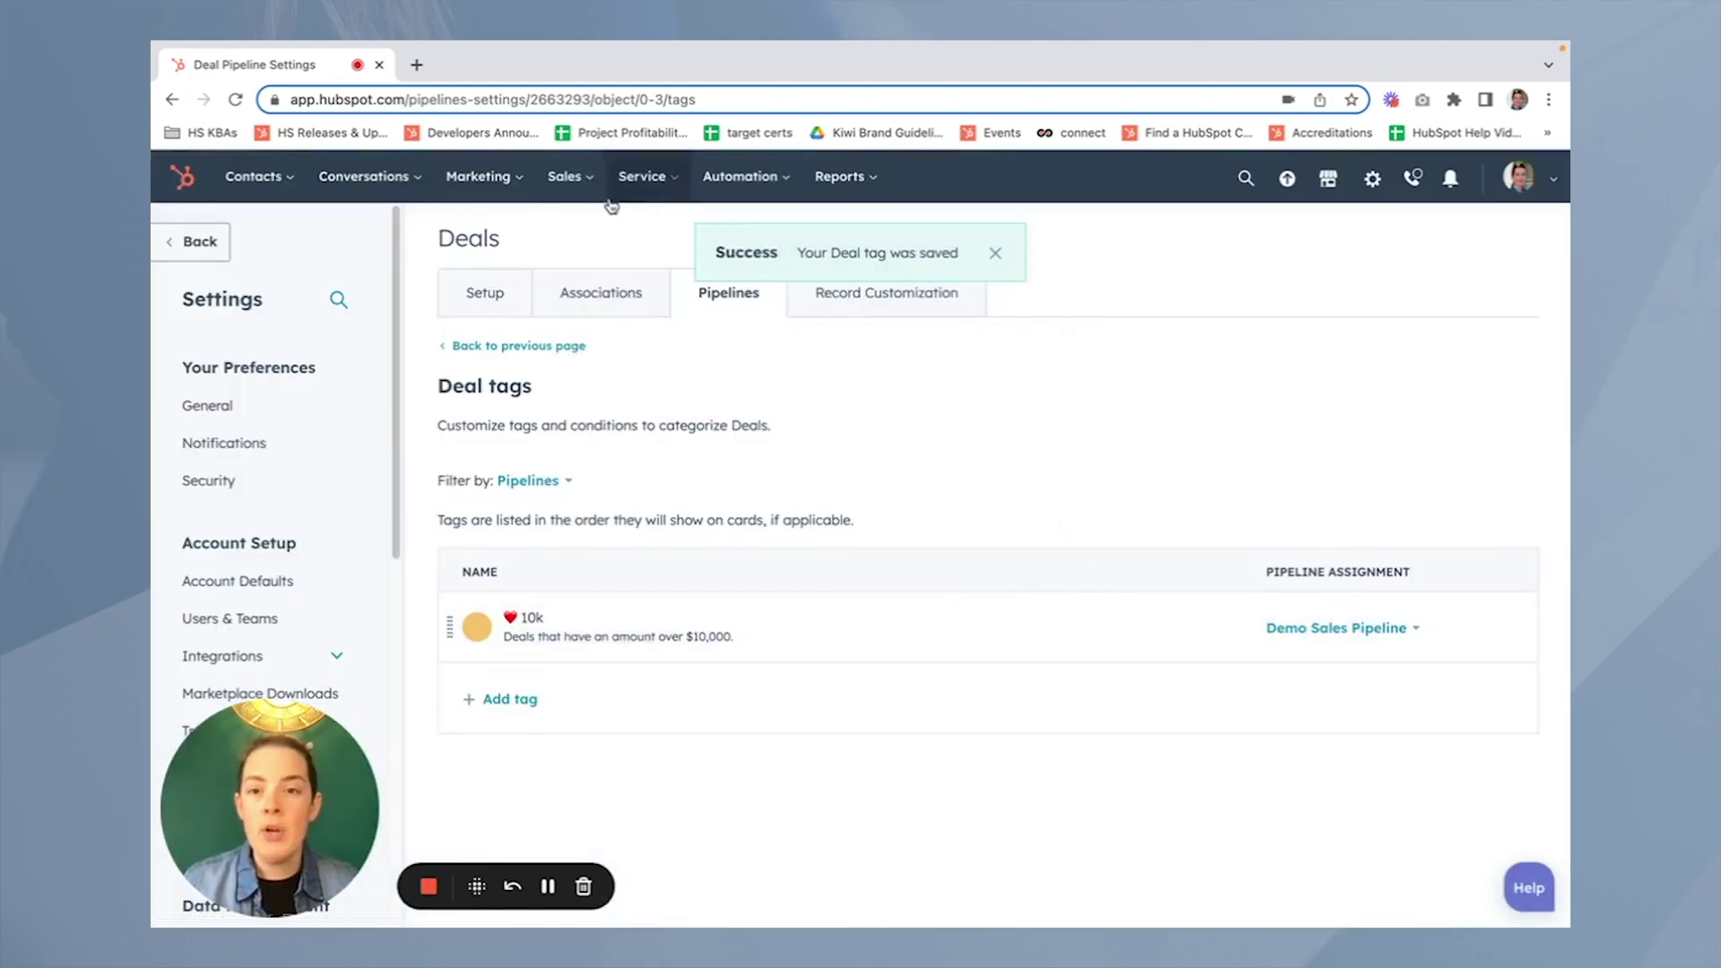
Try the Deal tags list's pipeline filter on Salesforce - Default and Demo Sales Pipeline, then clear it
mouse_move(530, 607)
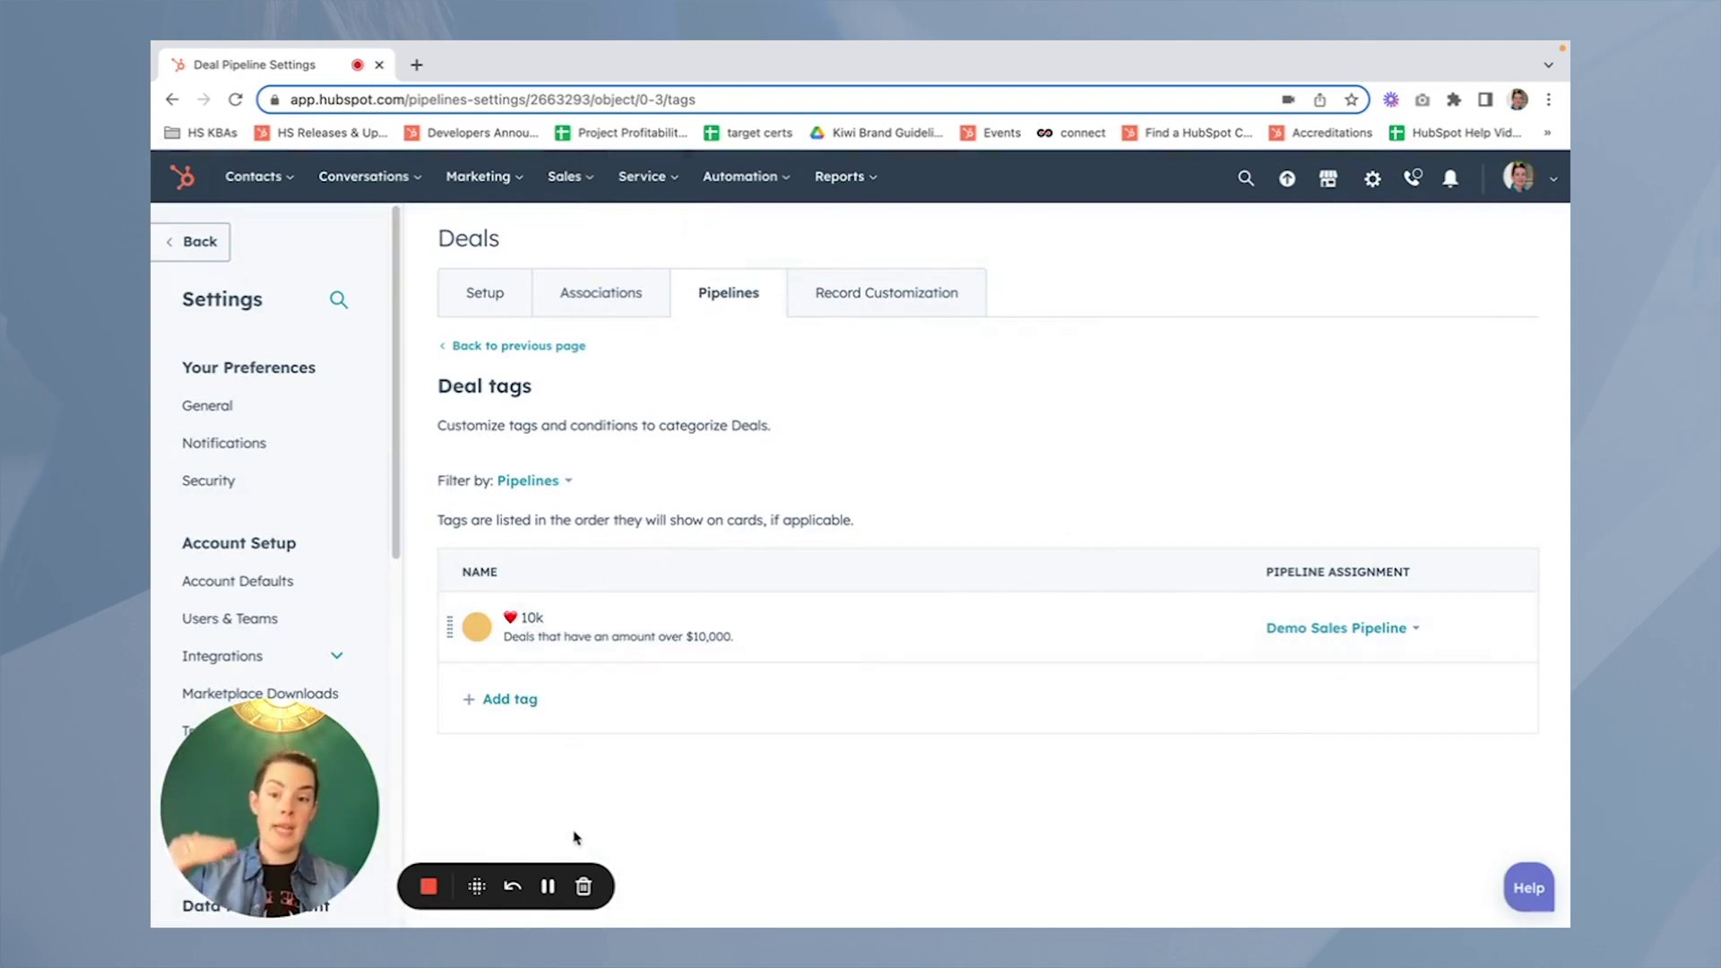
left_click(545, 484)
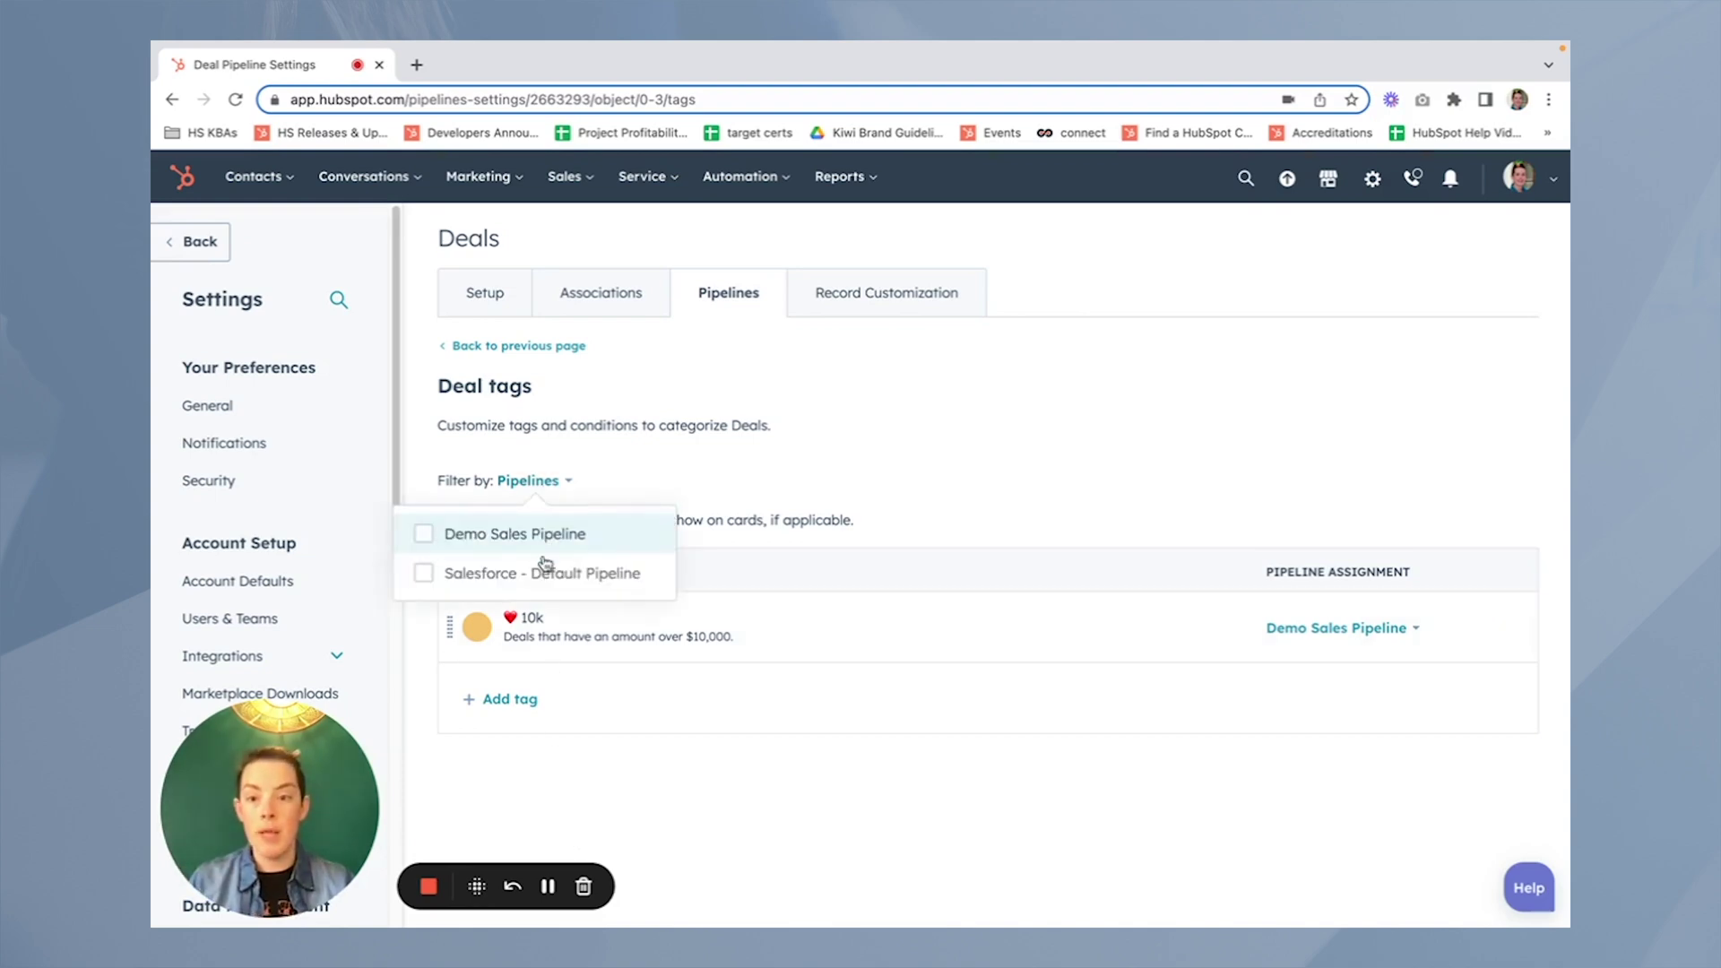
left_click(541, 571)
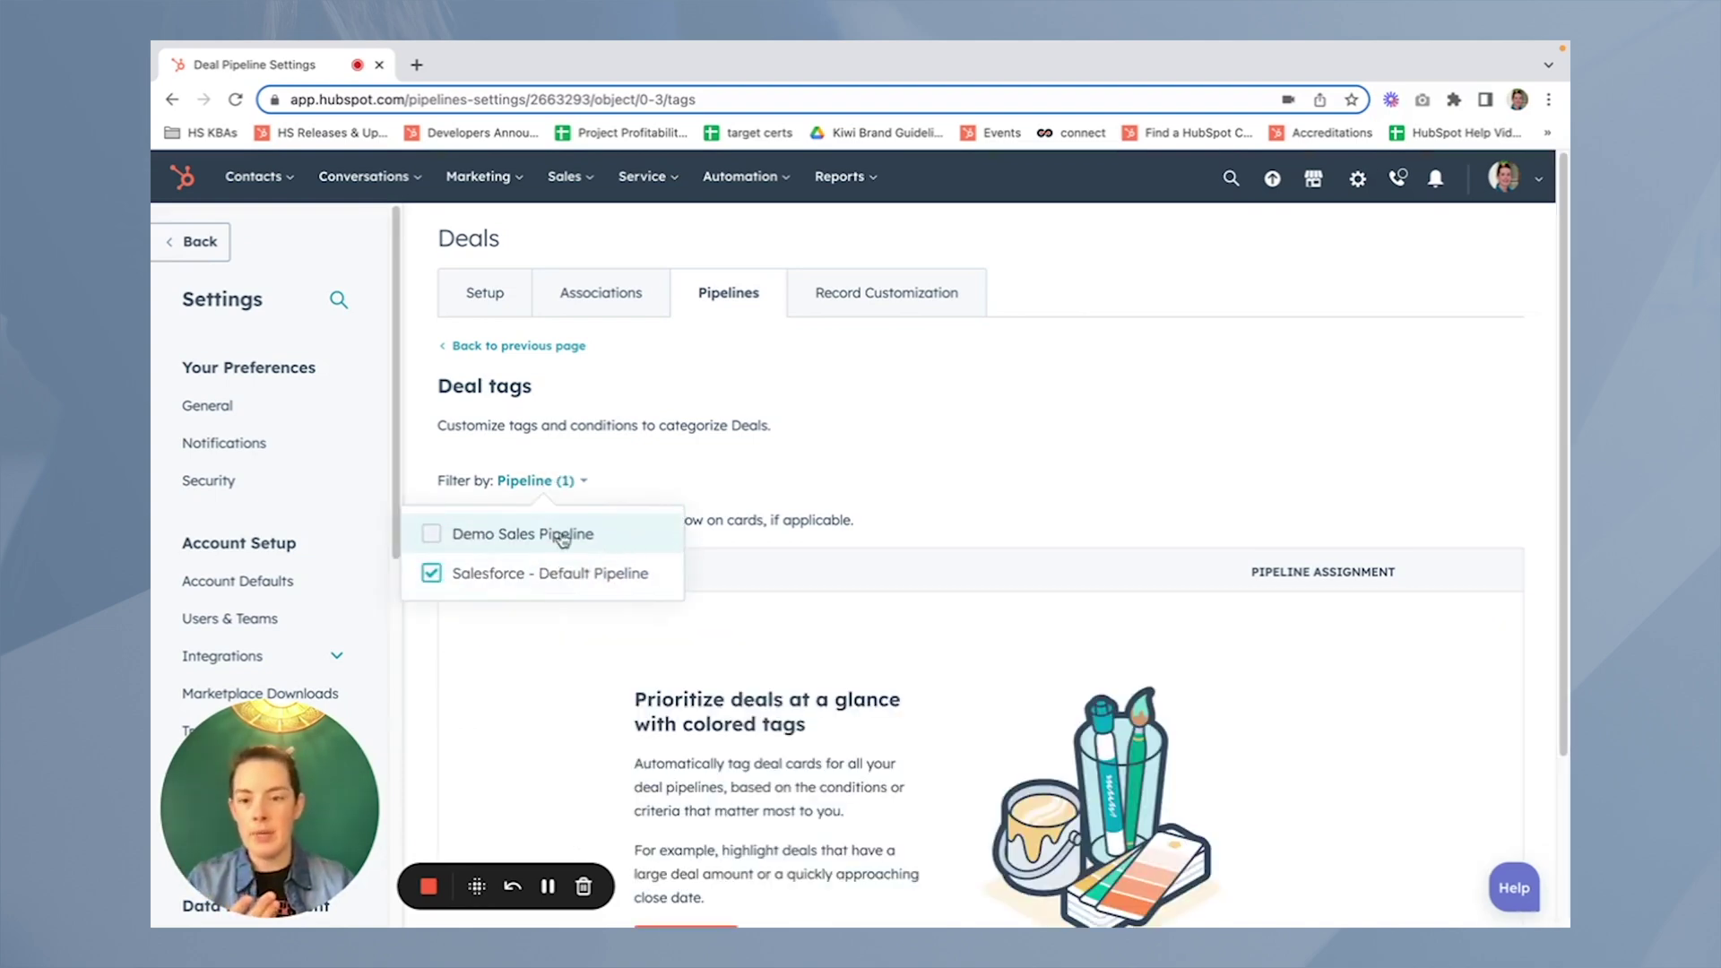
left_click(498, 553)
left_click(536, 531)
left_click(769, 483)
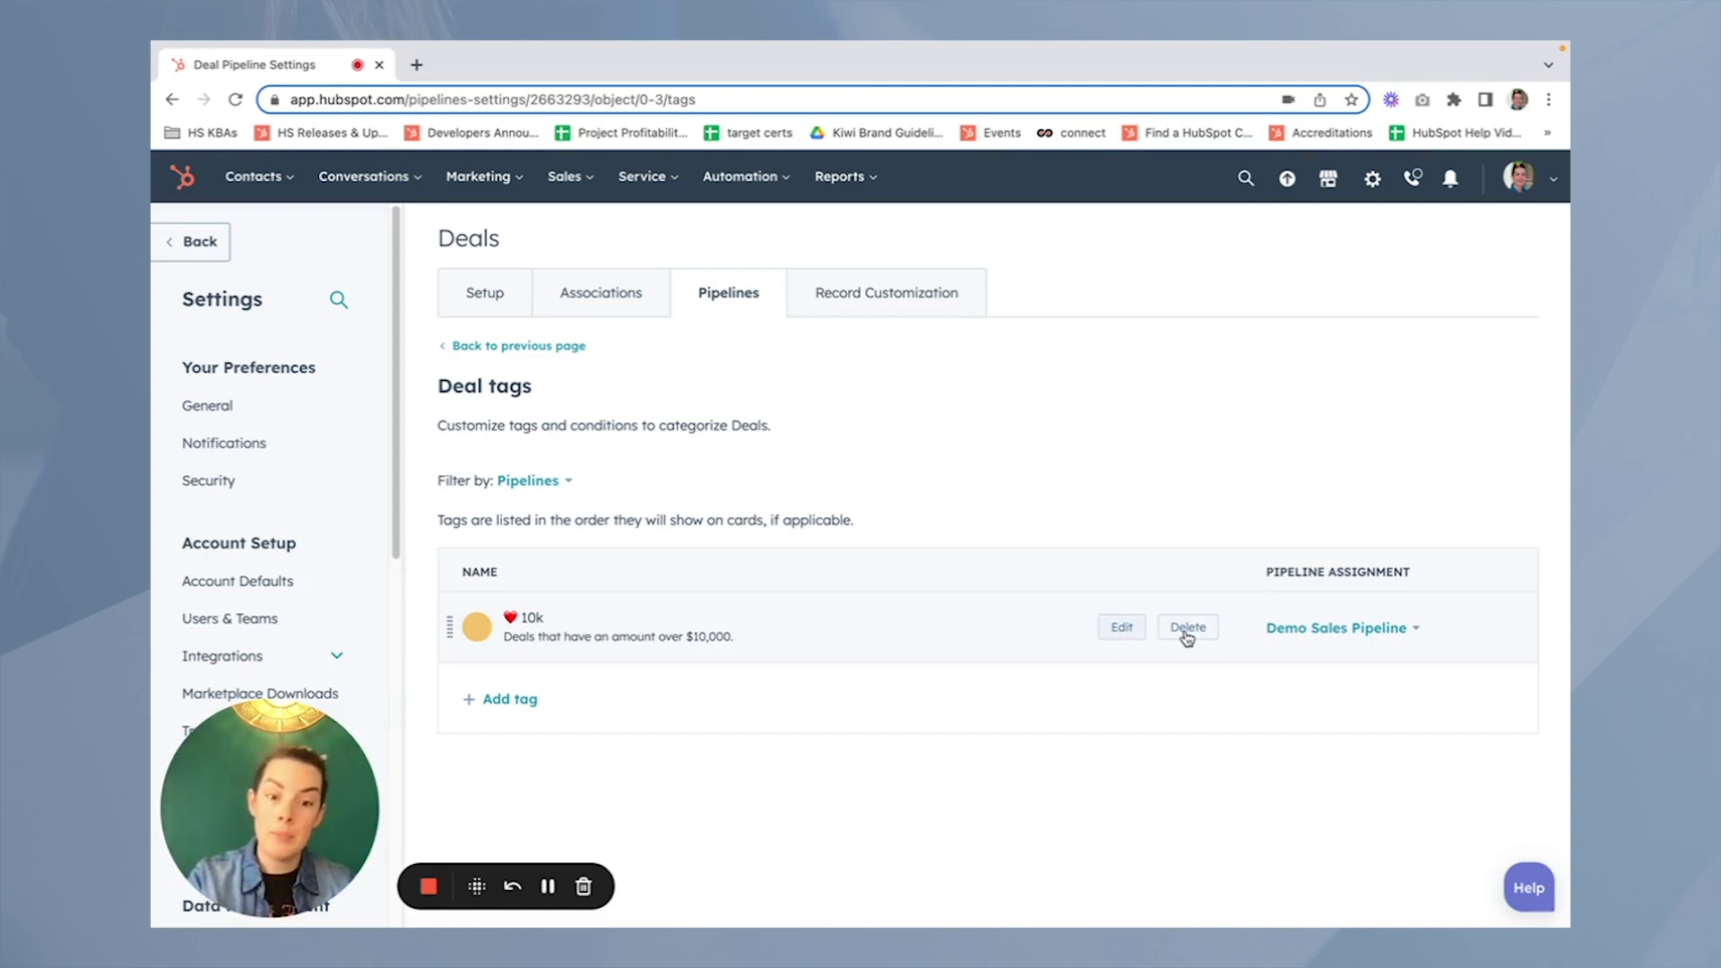
Show the Demo Sales Pipeline deals in board view, scrolled through to Closed Won and Closed Lost
left_click(579, 185)
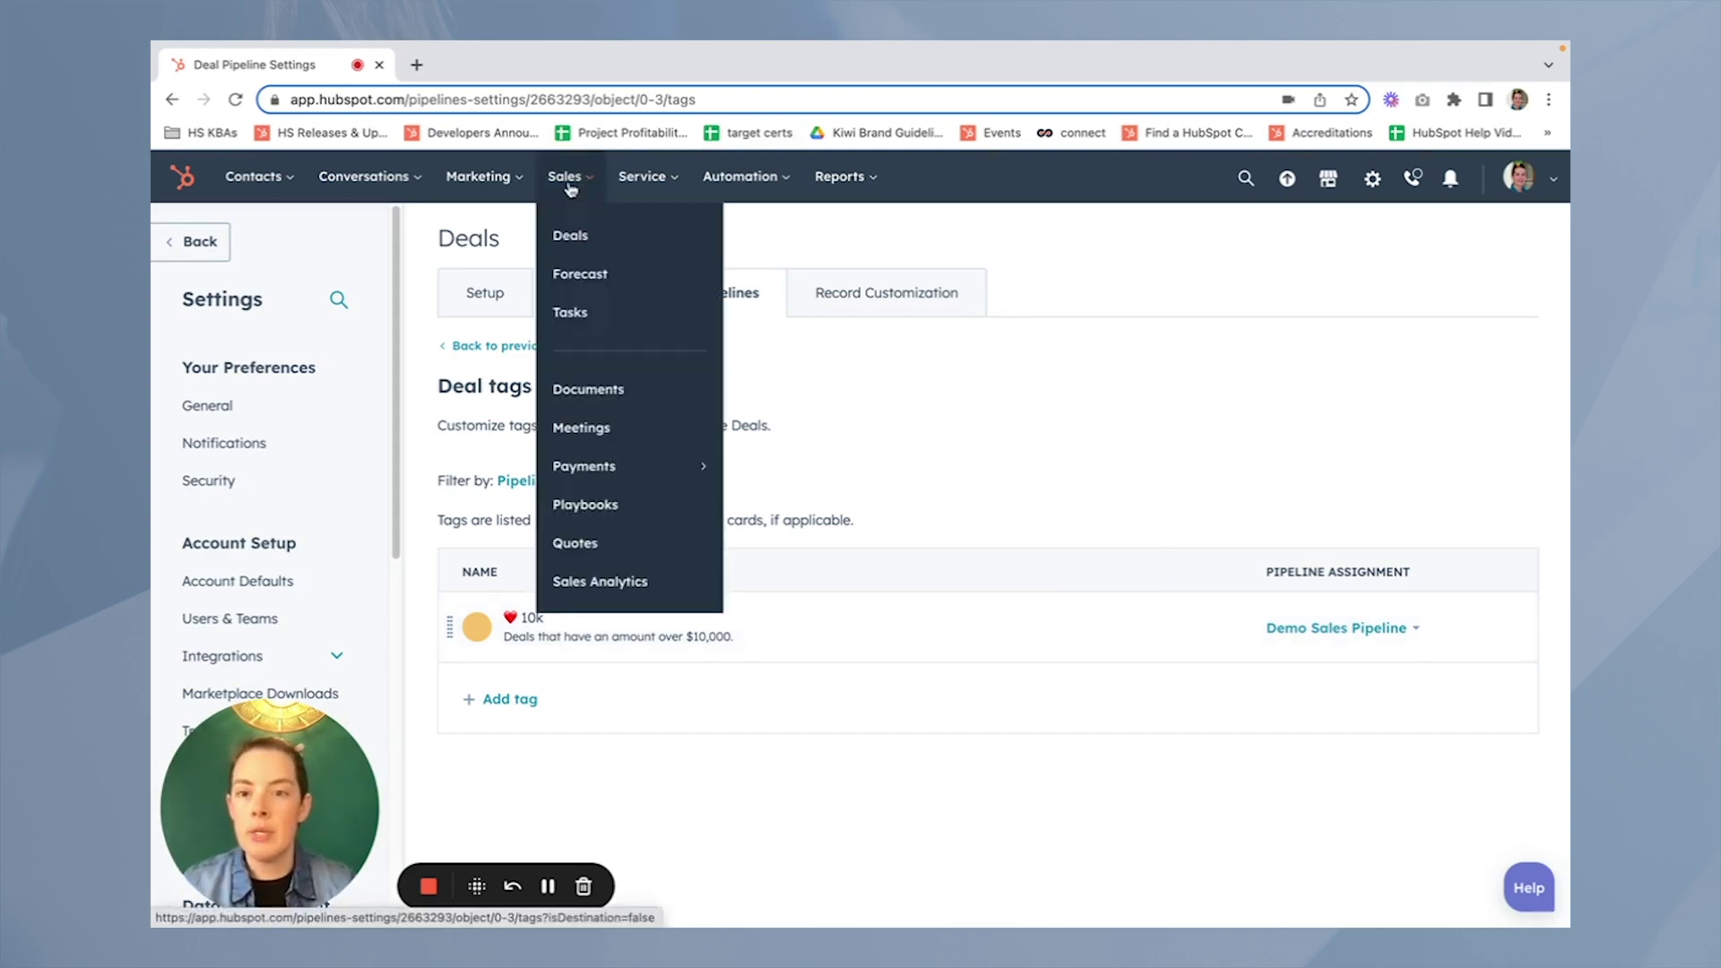
left_click(579, 237)
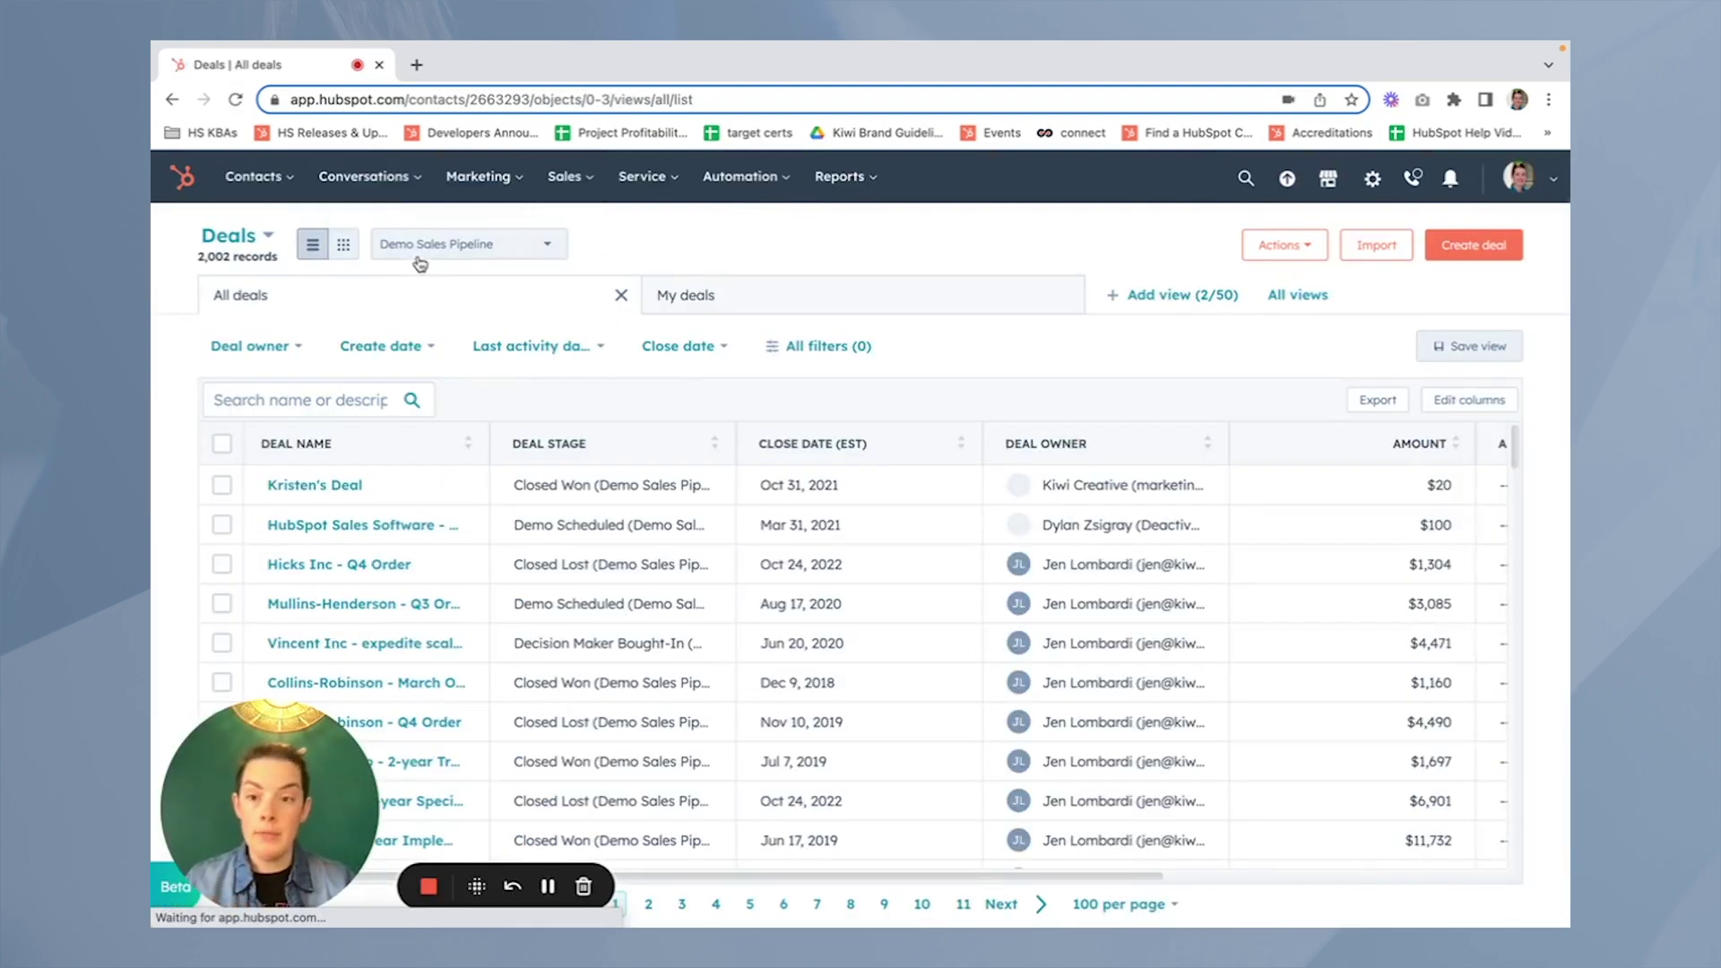
left_click(422, 257)
left_click(422, 257)
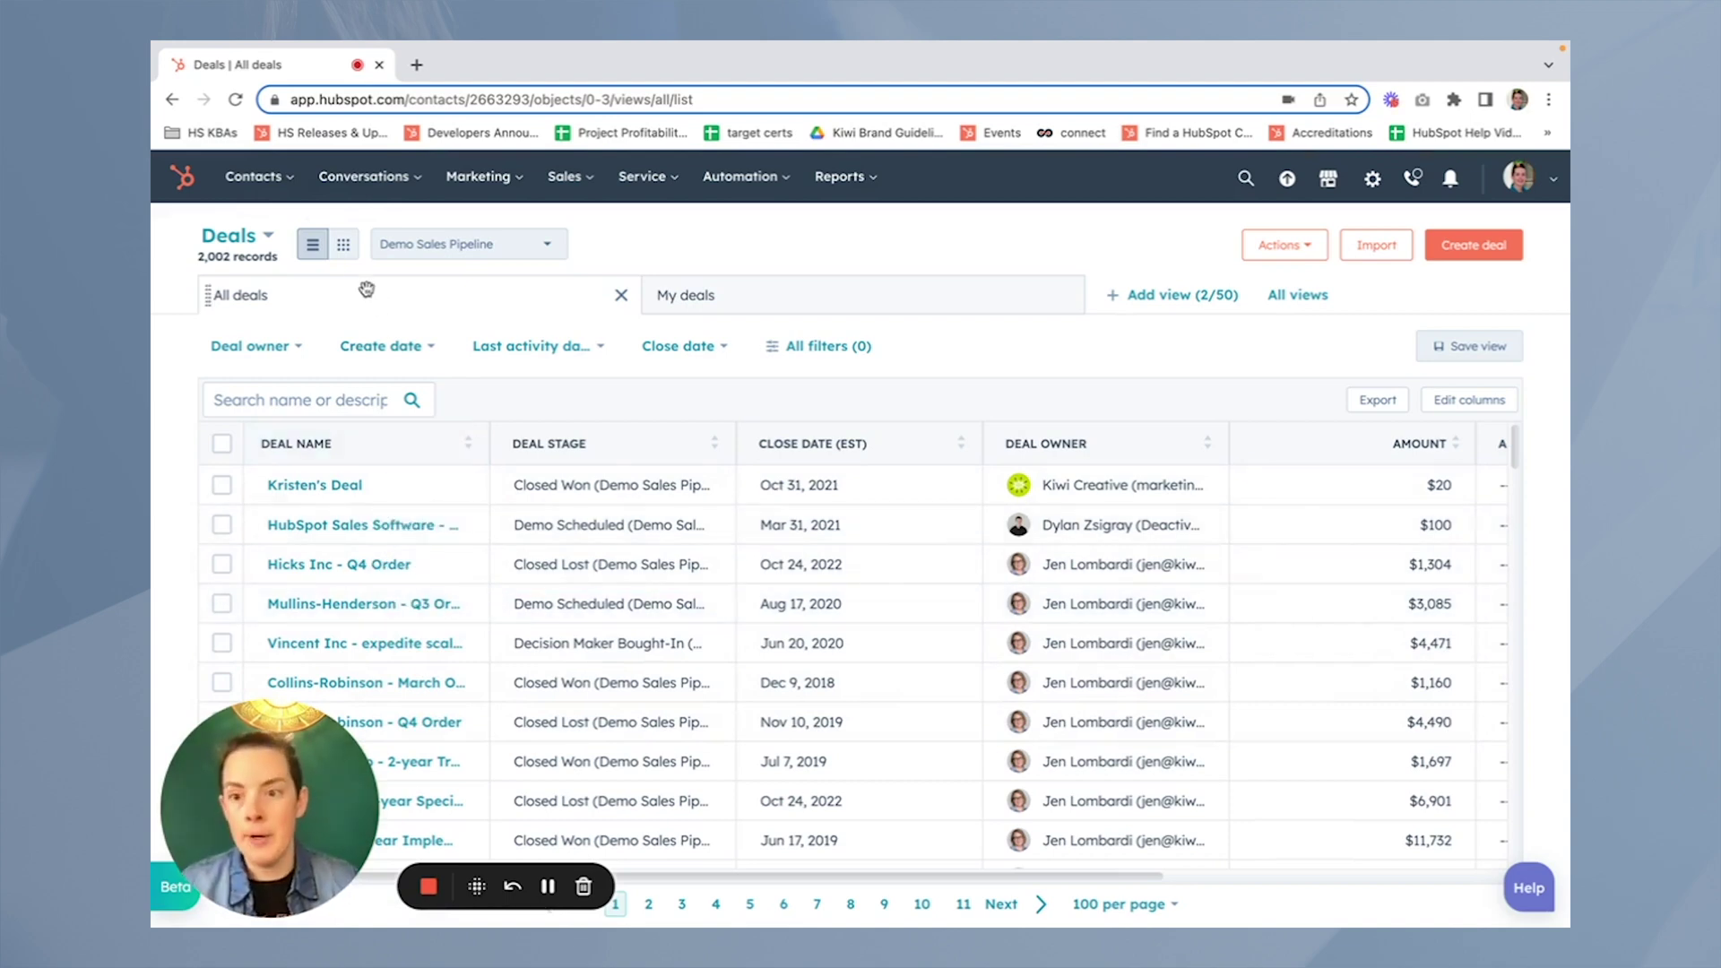
left_click(345, 249)
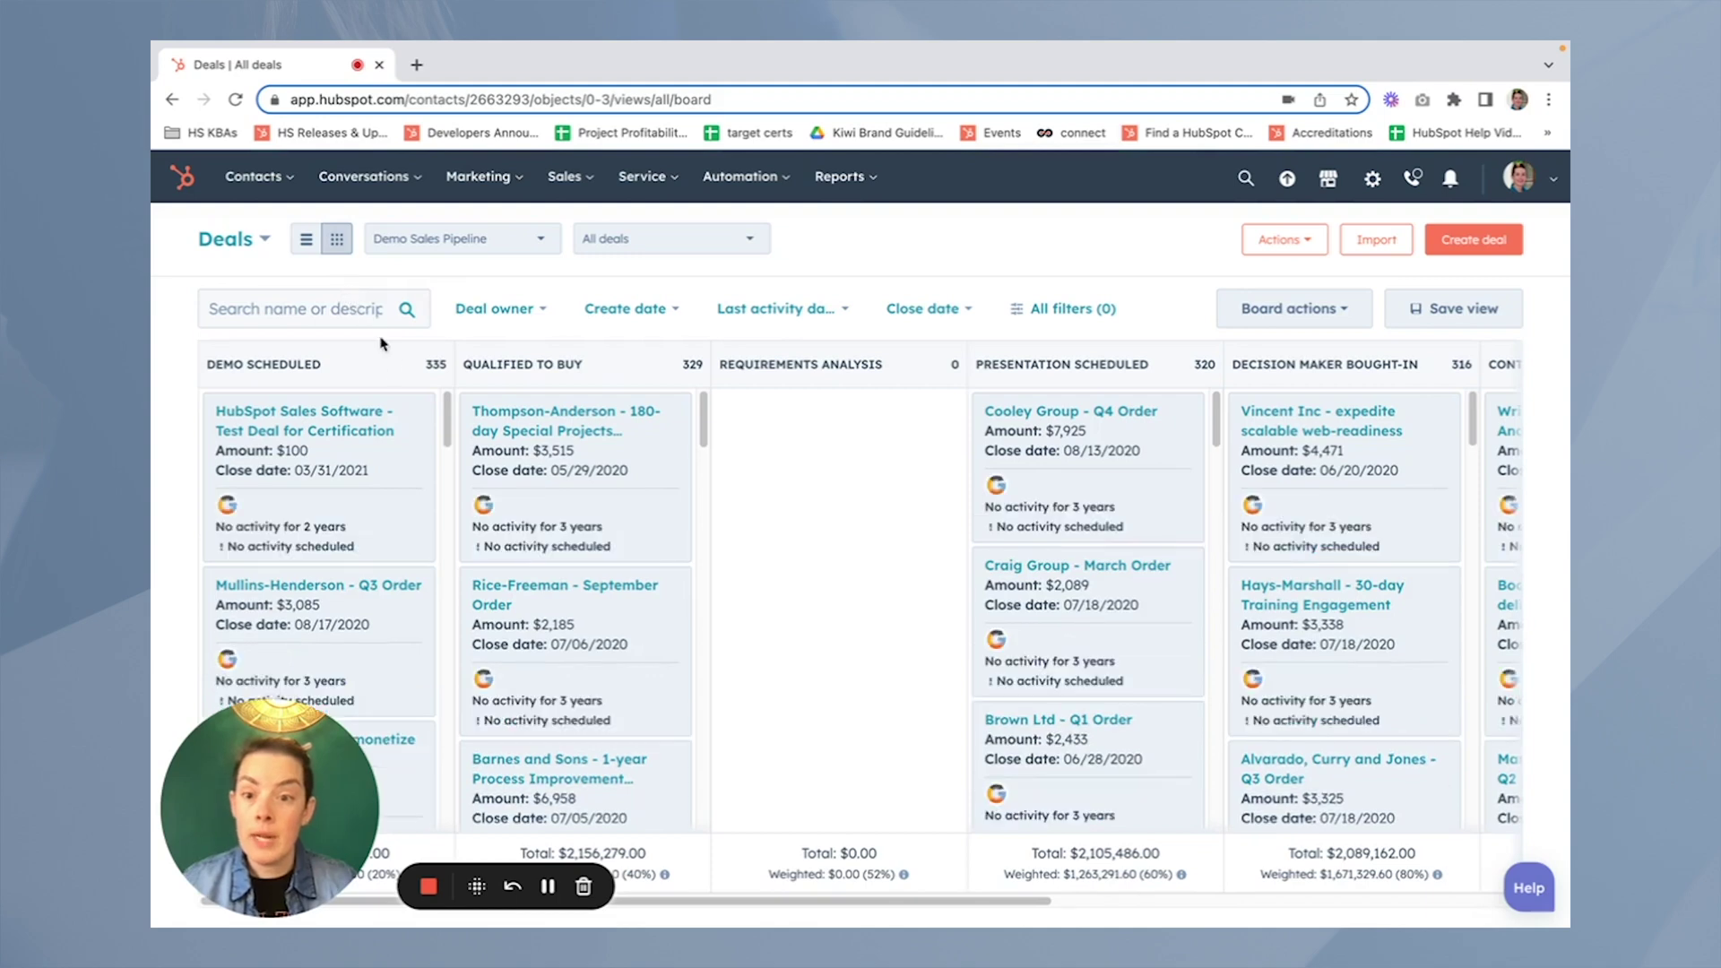
scroll(538, 534, "down", 1)
scroll(538, 533, "up", 1)
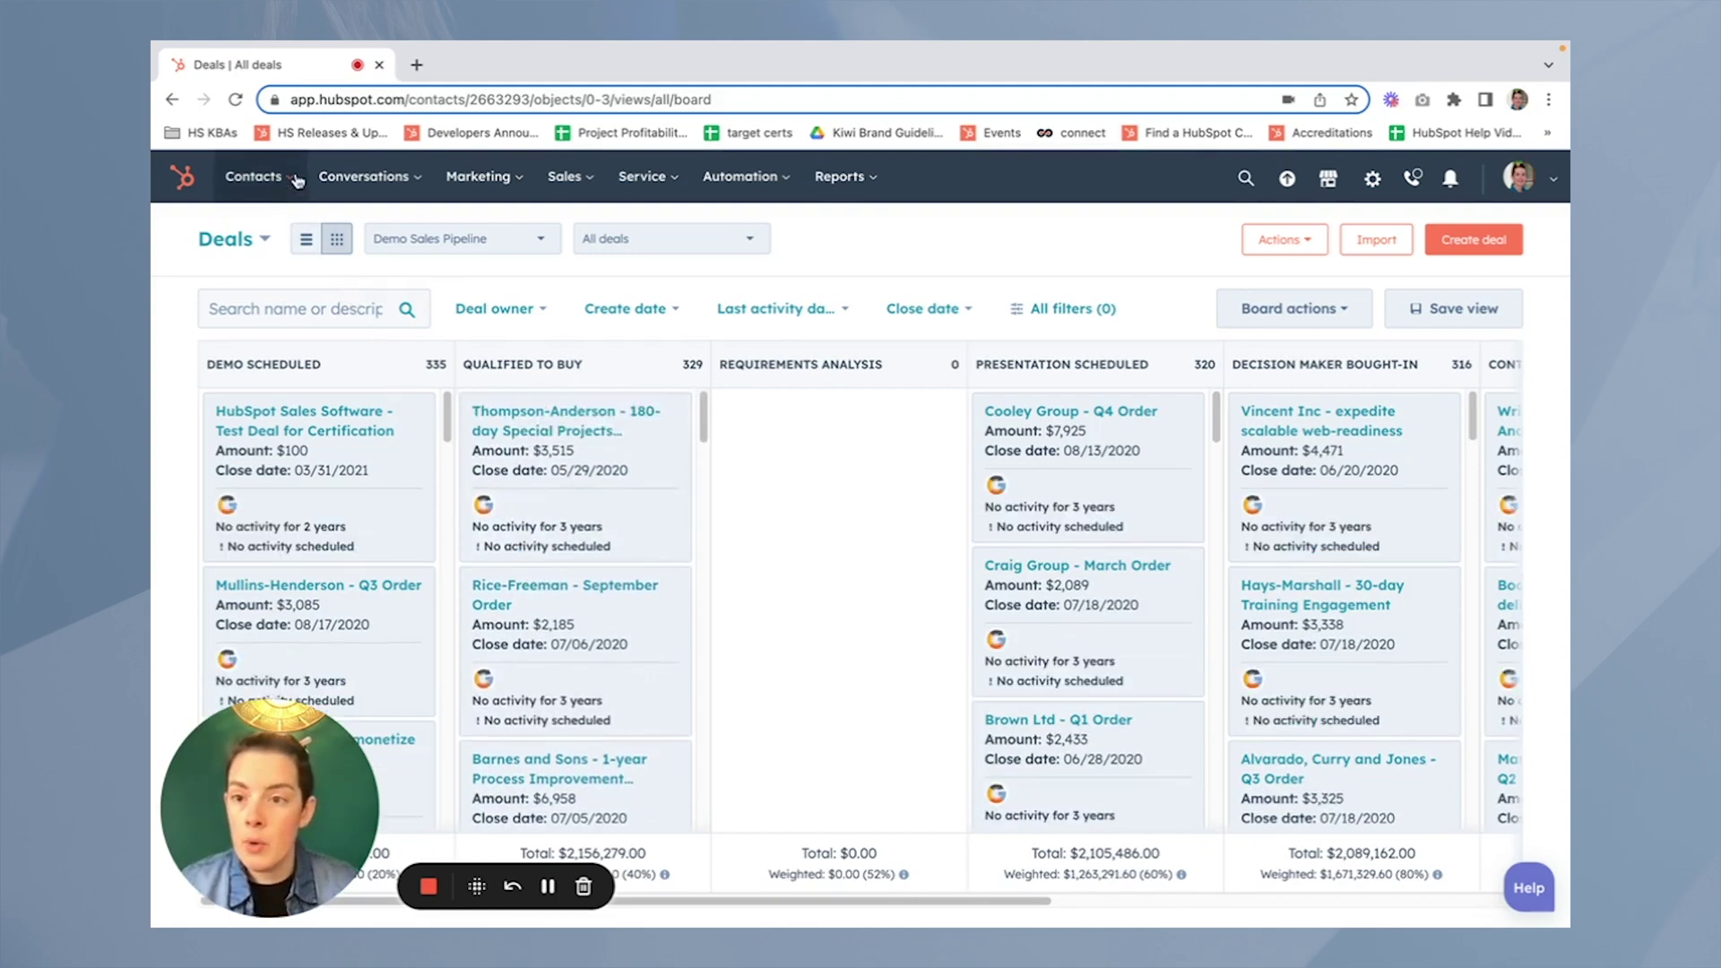
left_click(236, 101)
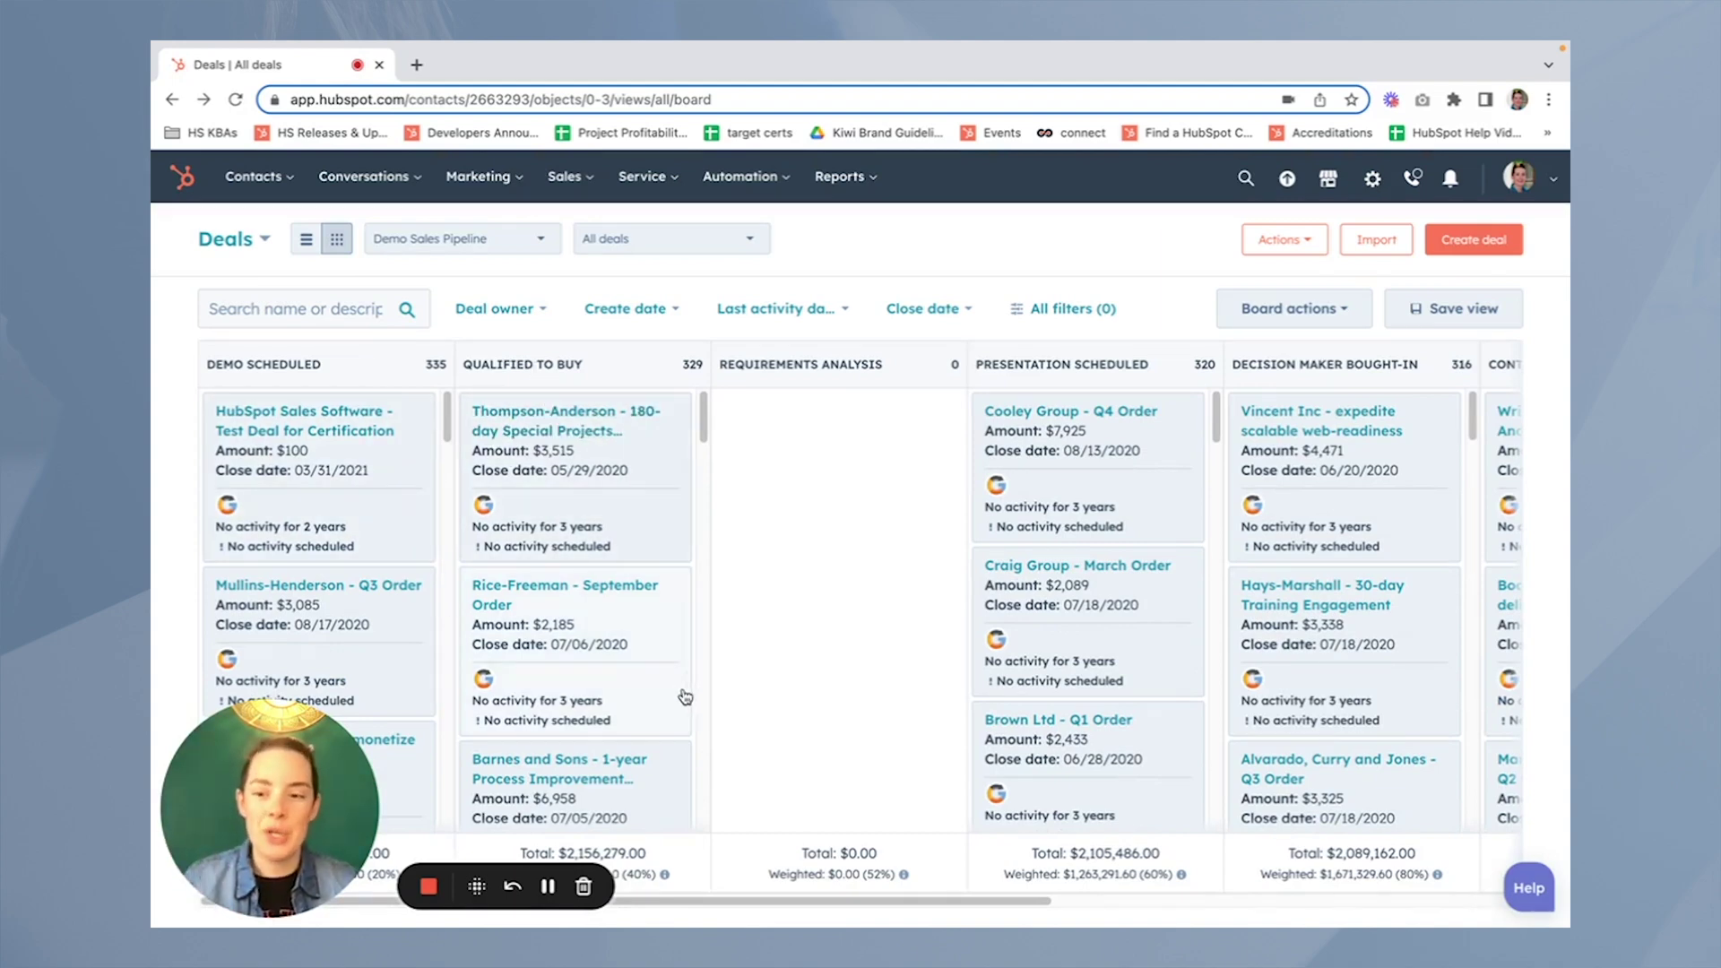
left_click_drag(928, 915, 1298, 923)
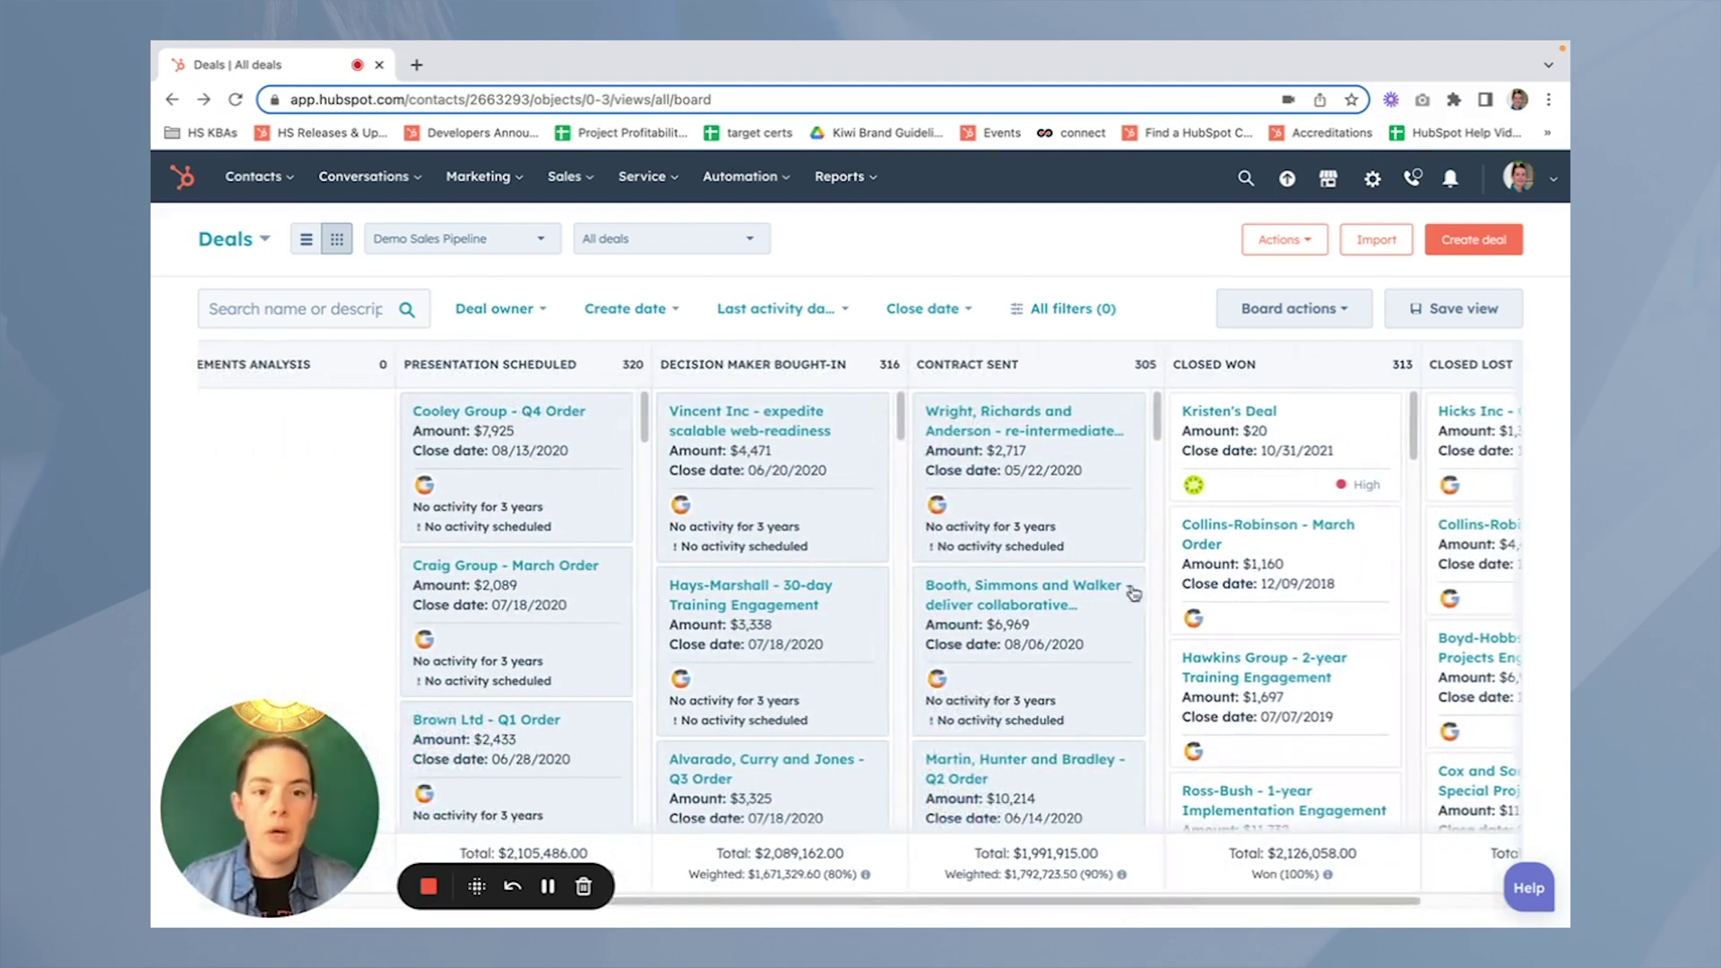
Apply a Deal Tags filter of 'is any of ❤️ 10k' to the board
left_click(1041, 311)
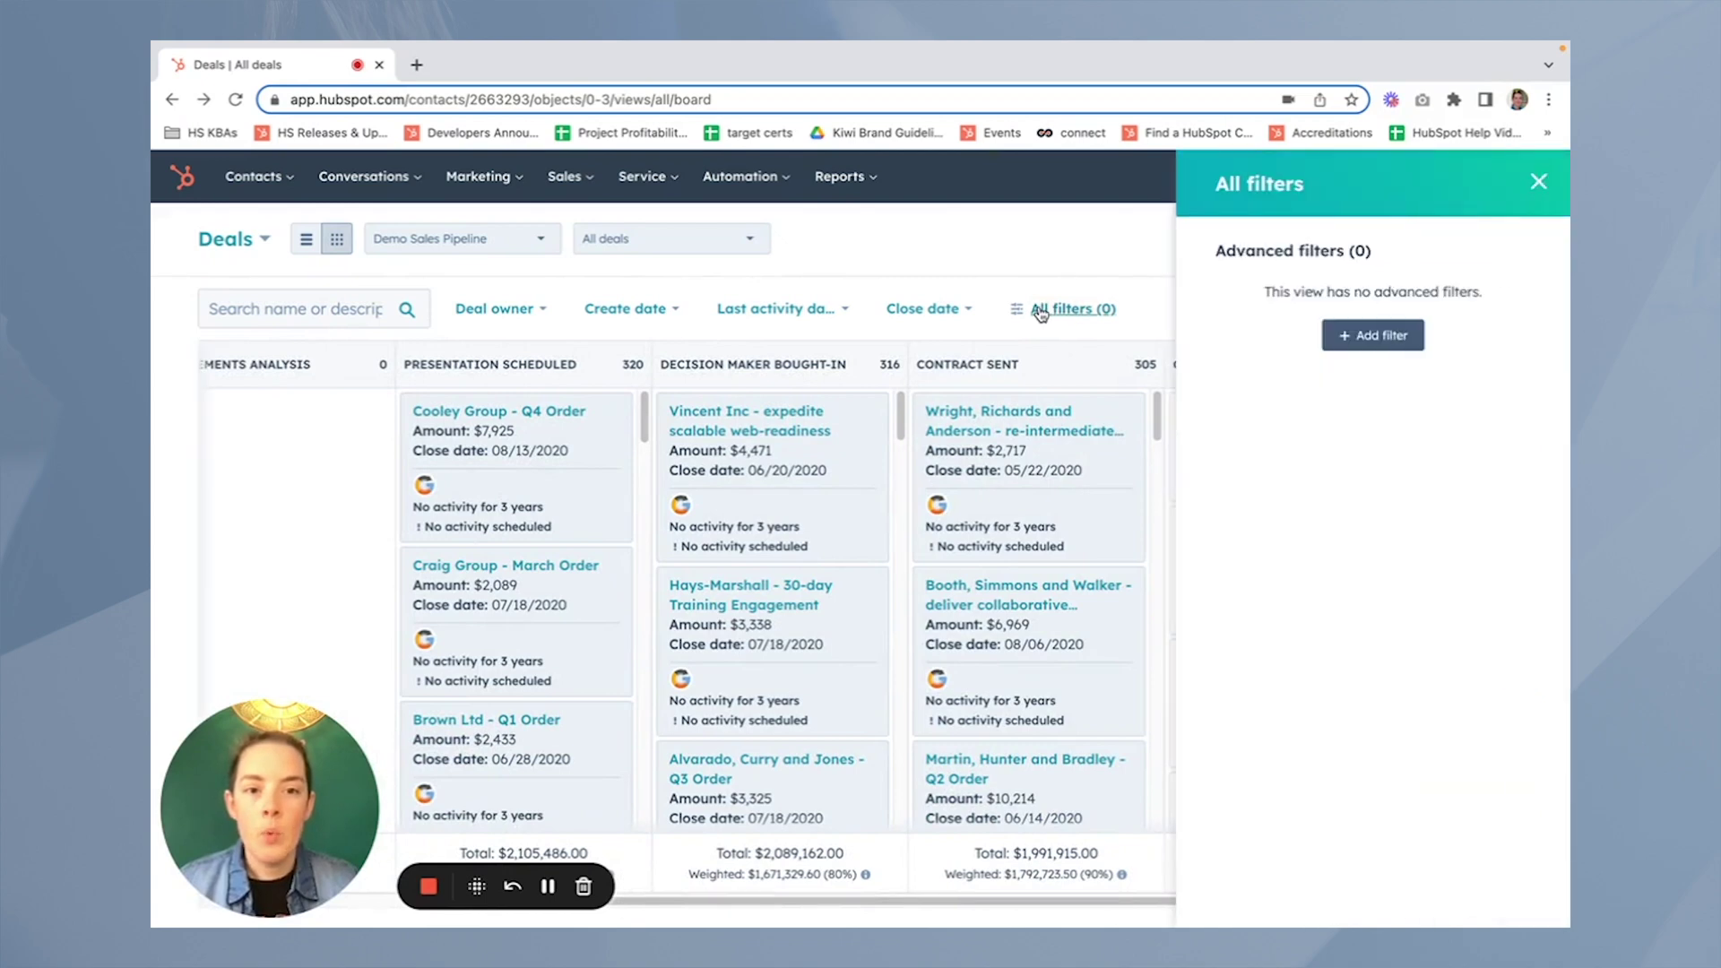
left_click(1374, 335)
left_click(1252, 376)
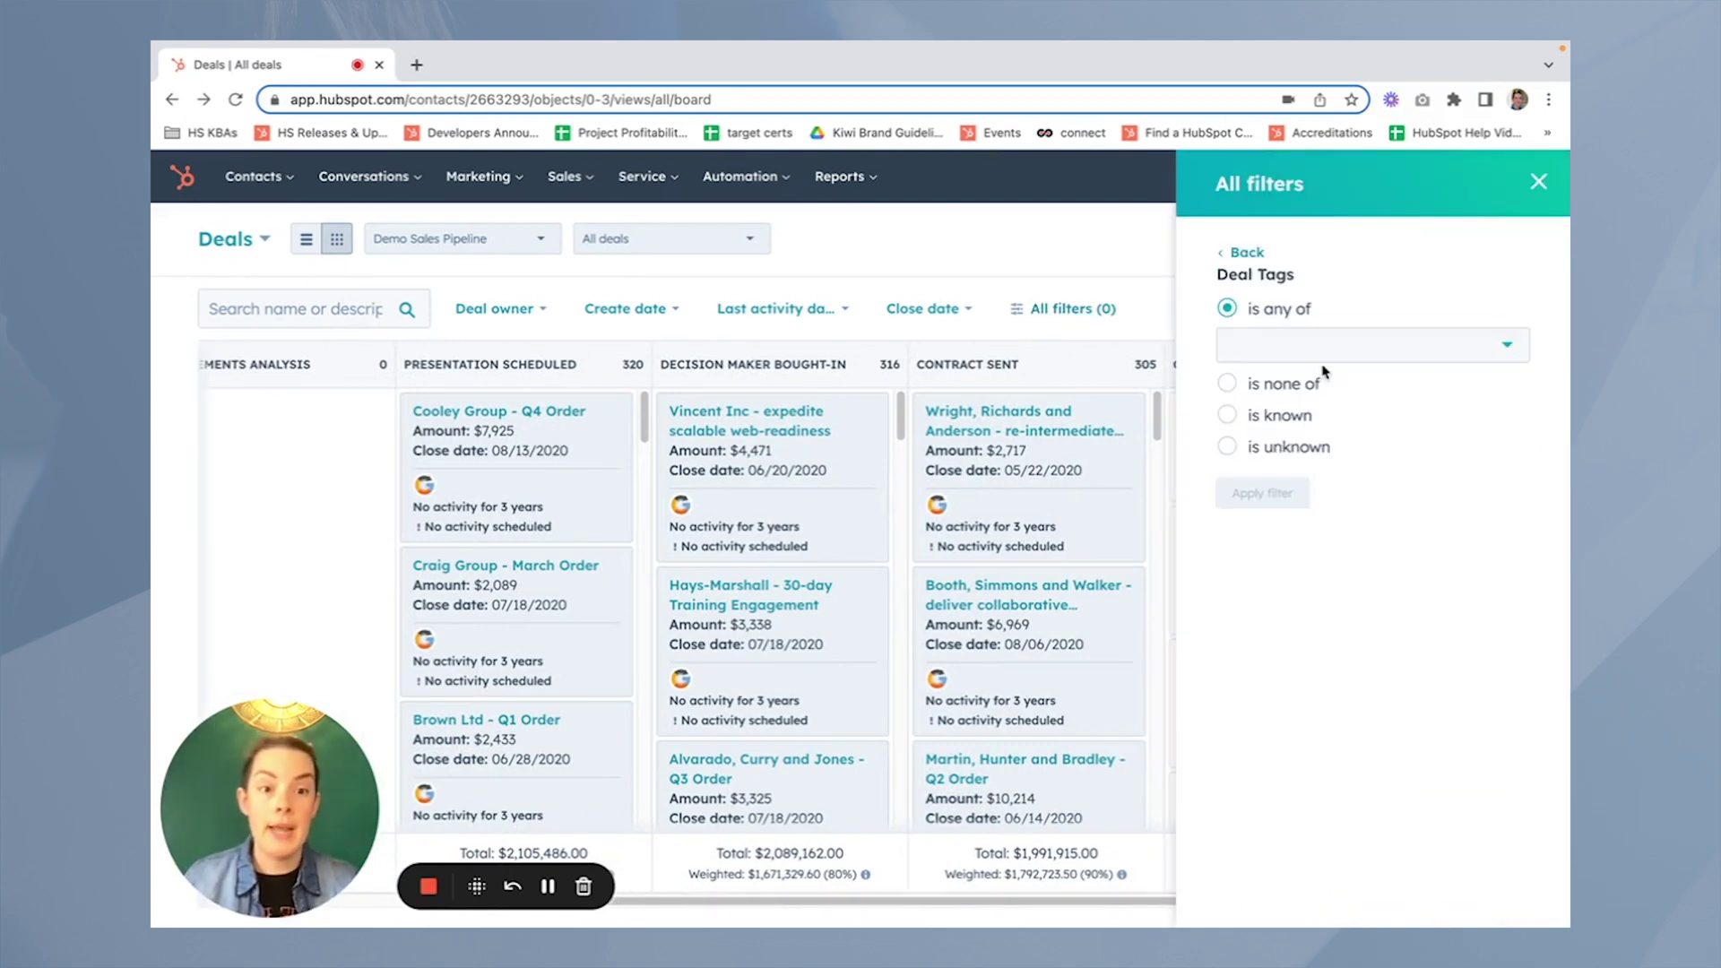
left_click(1324, 367)
left_click(1299, 451)
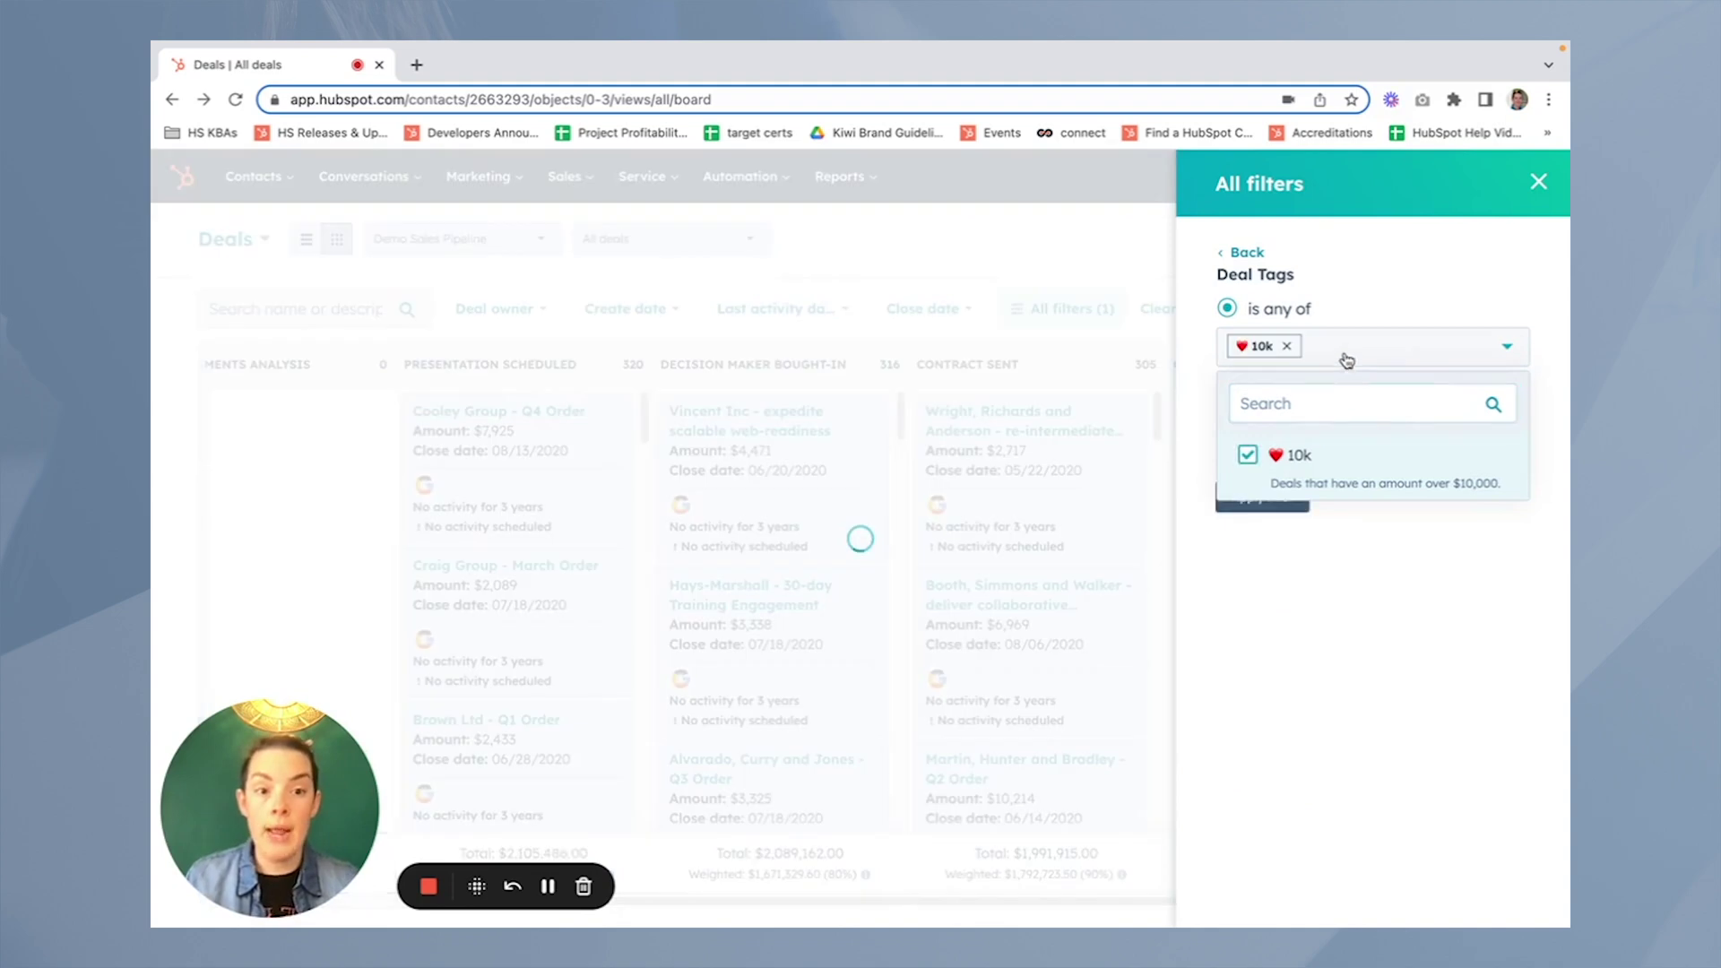
left_click(1291, 553)
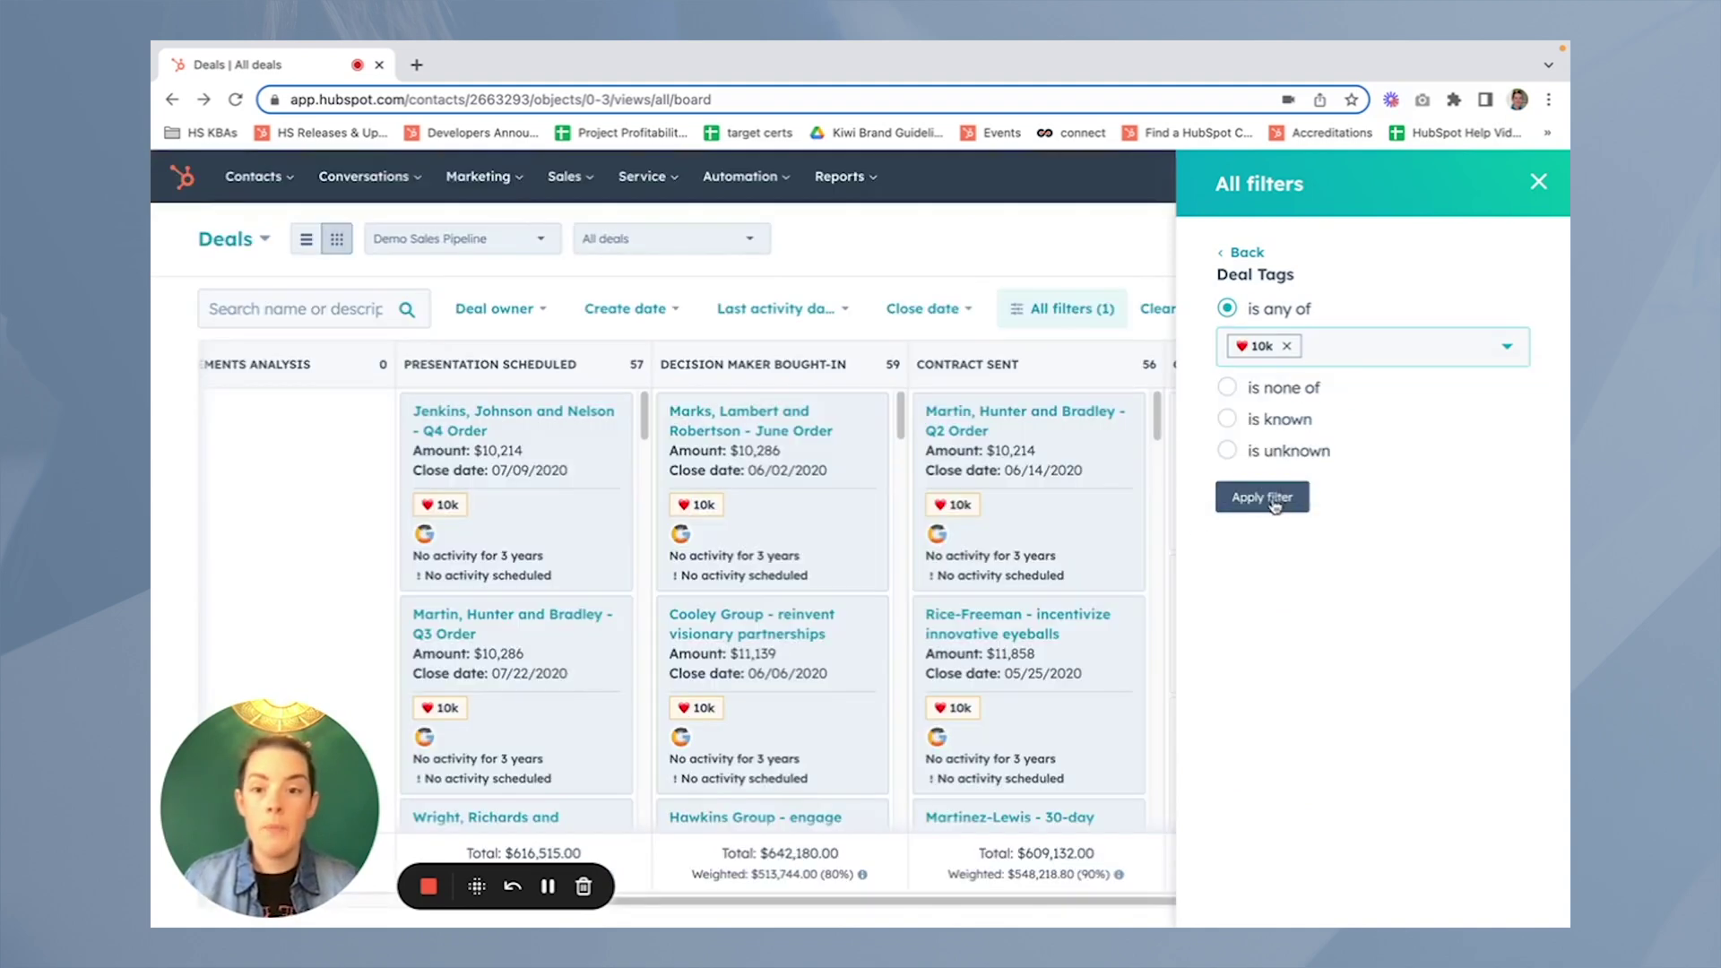
left_click(1280, 504)
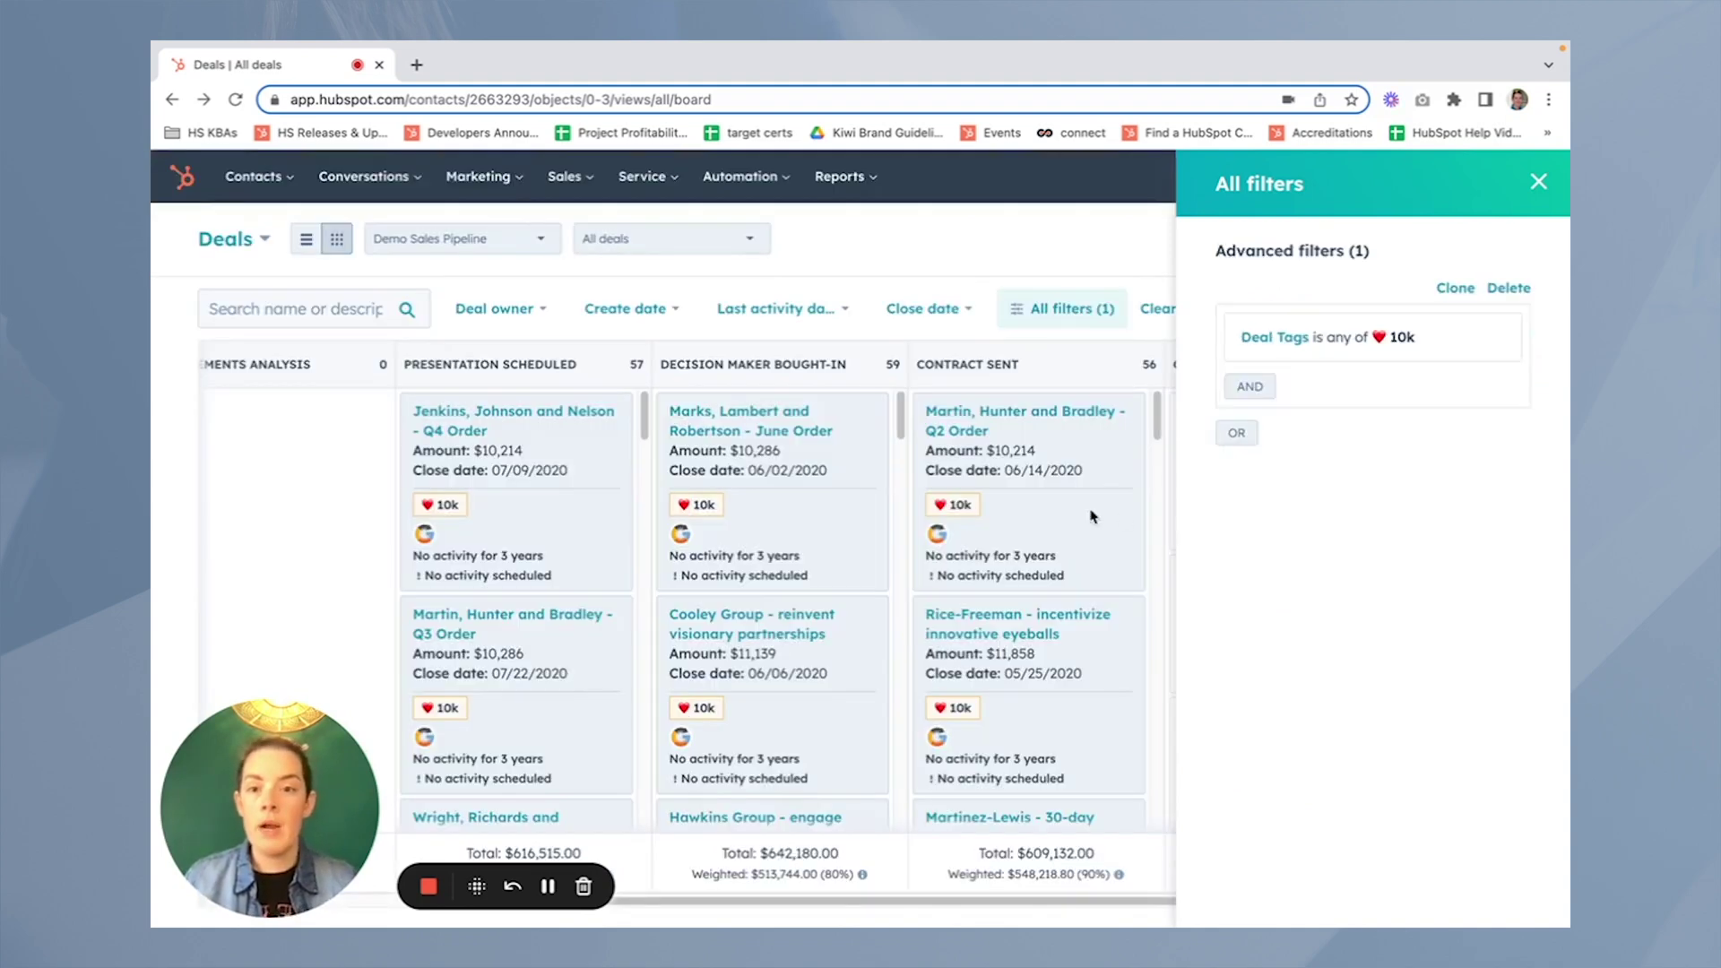
left_click(1537, 182)
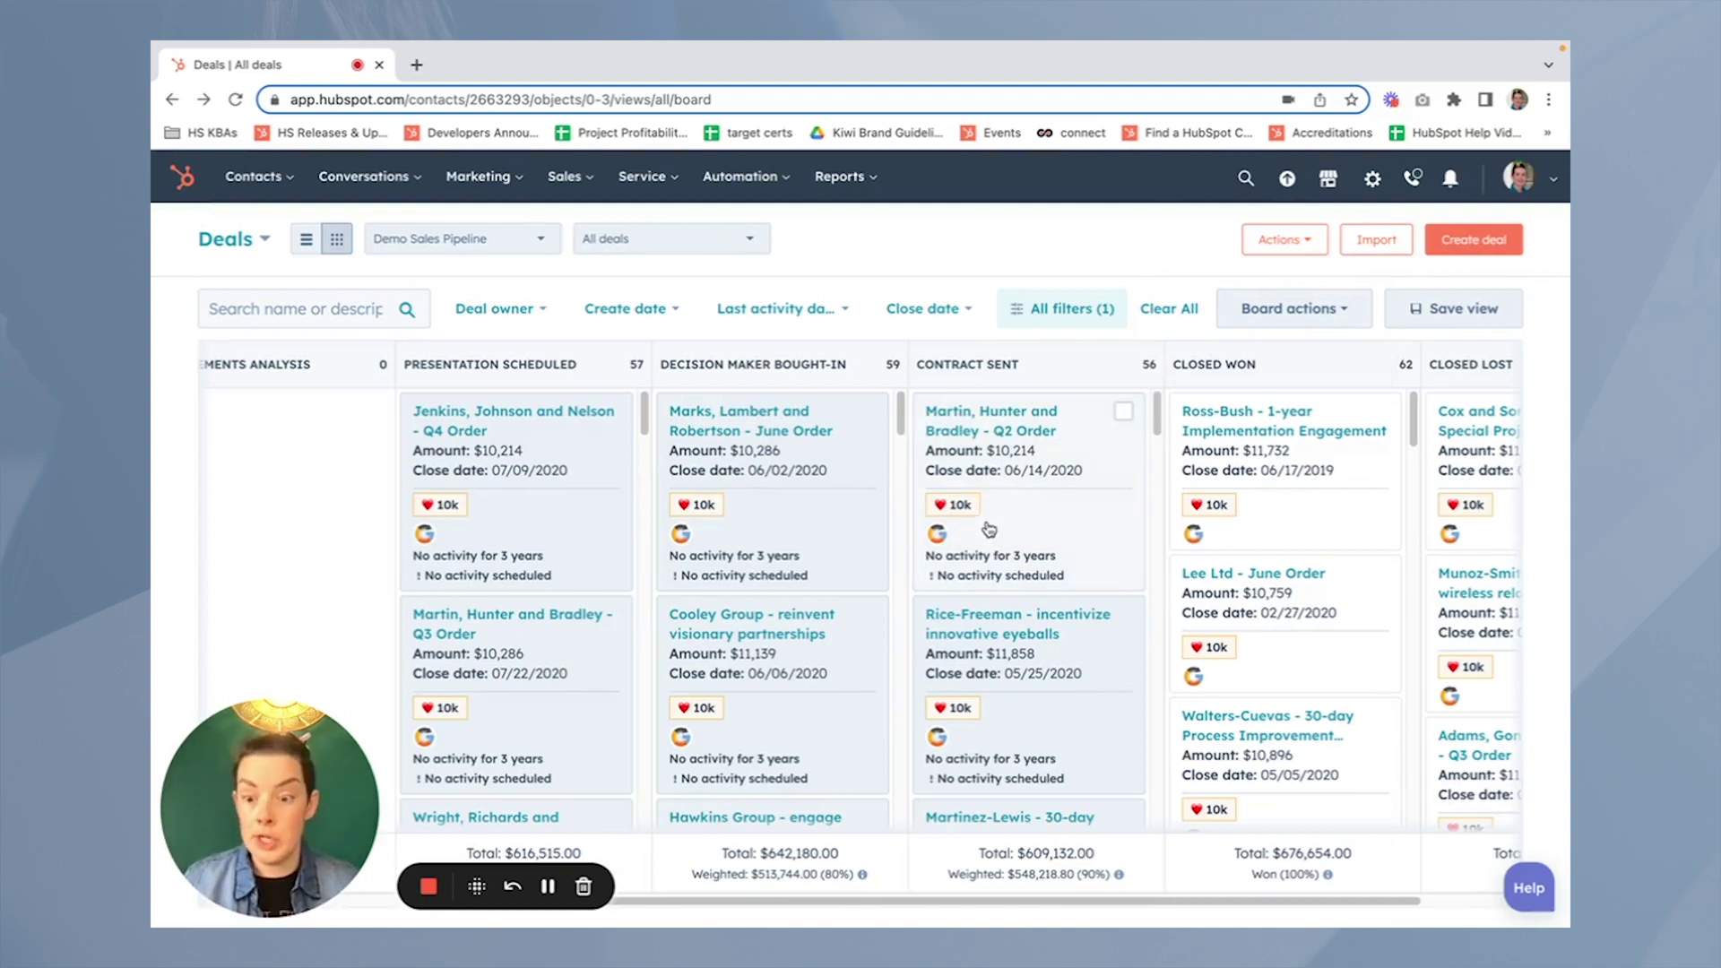
mouse_move(453, 518)
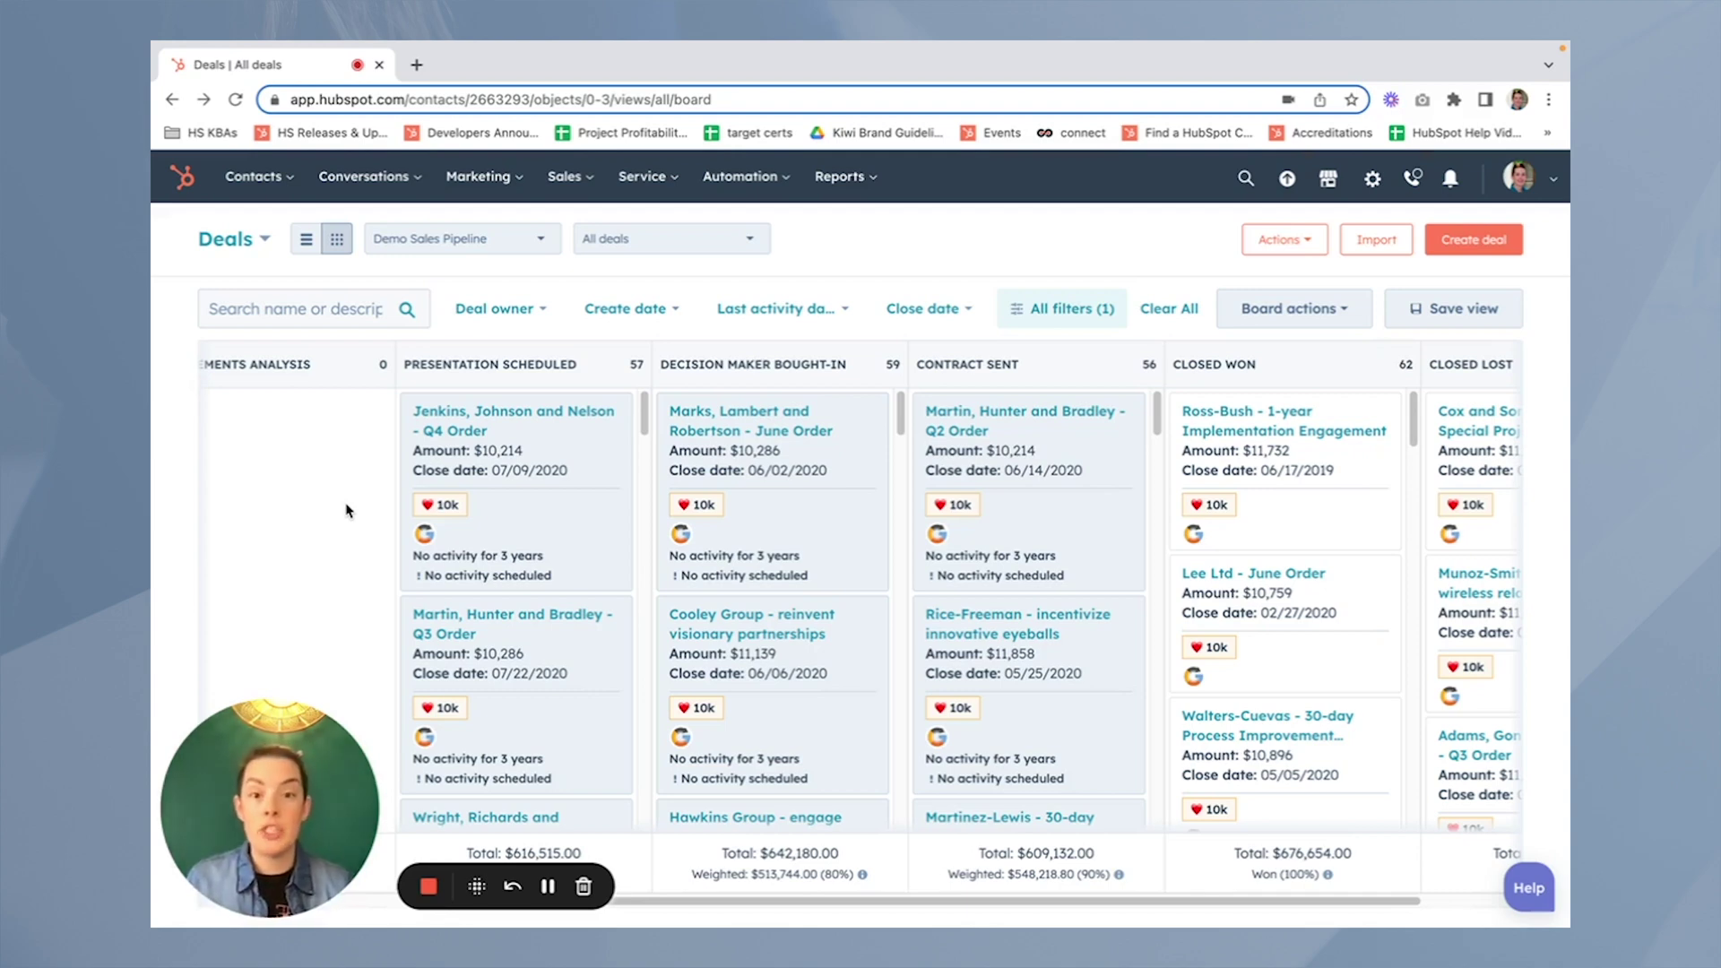
left_click(839, 176)
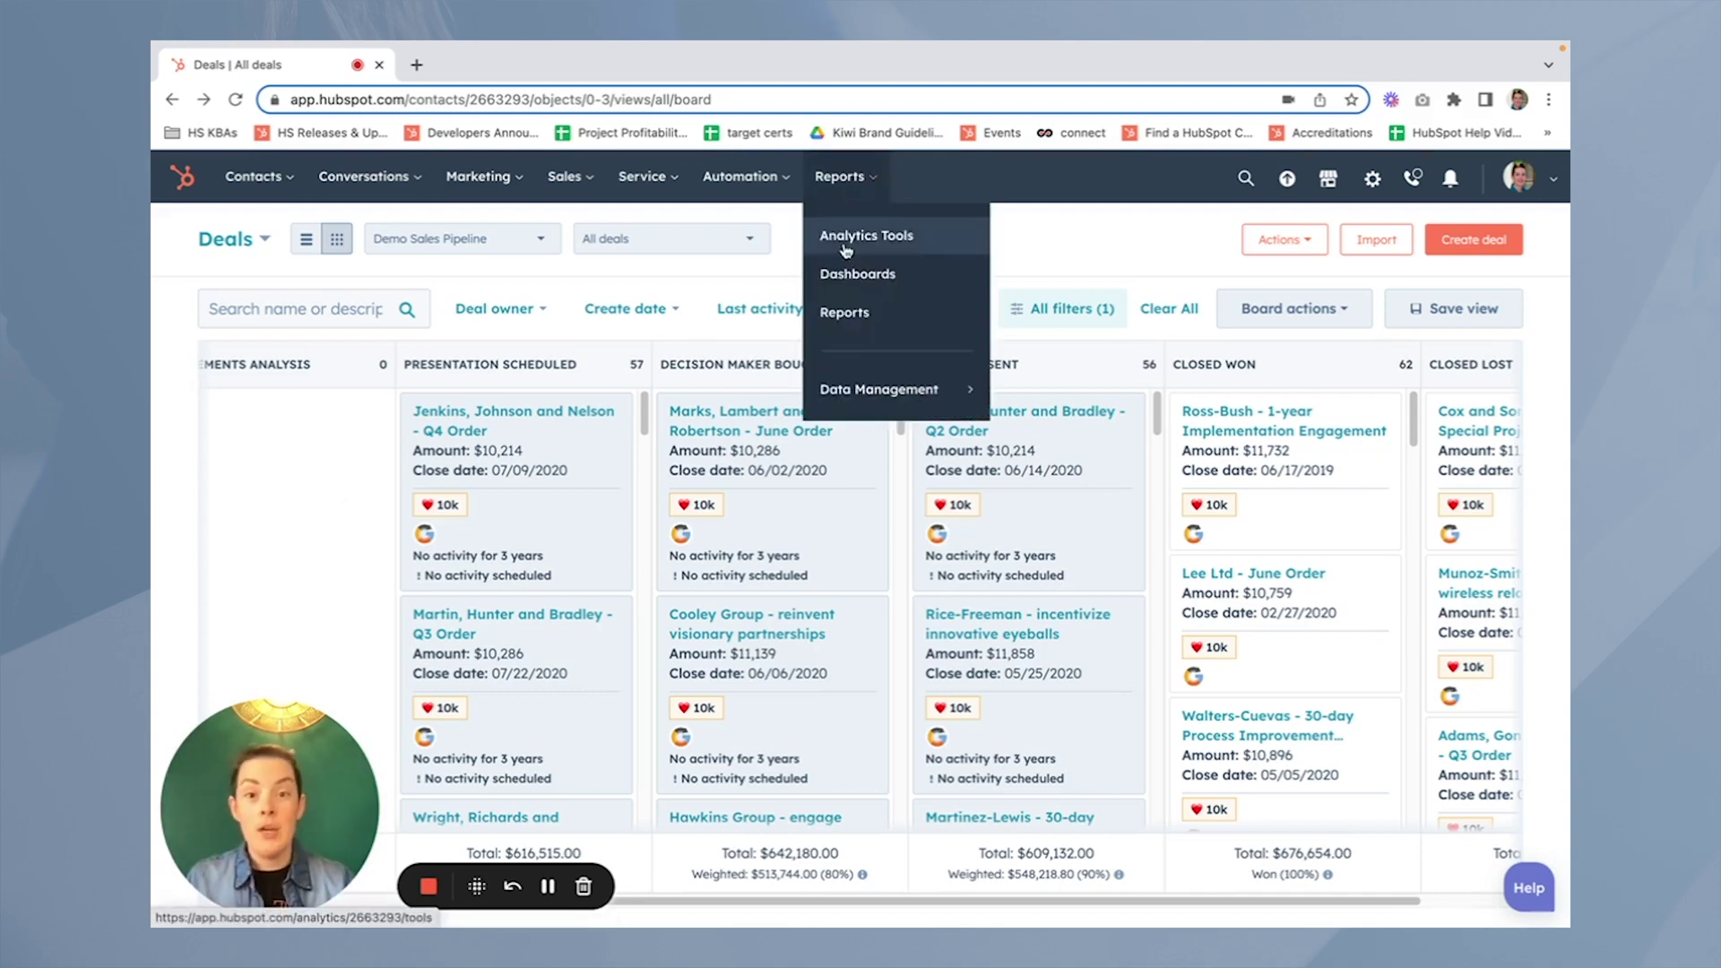